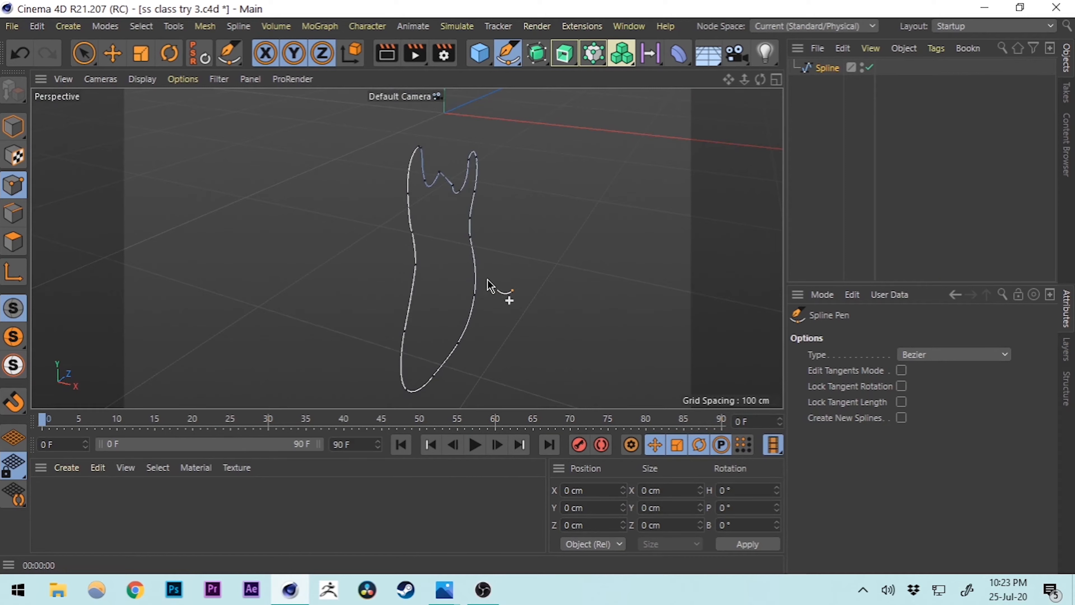
- Add an Extrude object and make the guitar body spline its child
{"action": "left_click", "coordinate": [823, 112]}
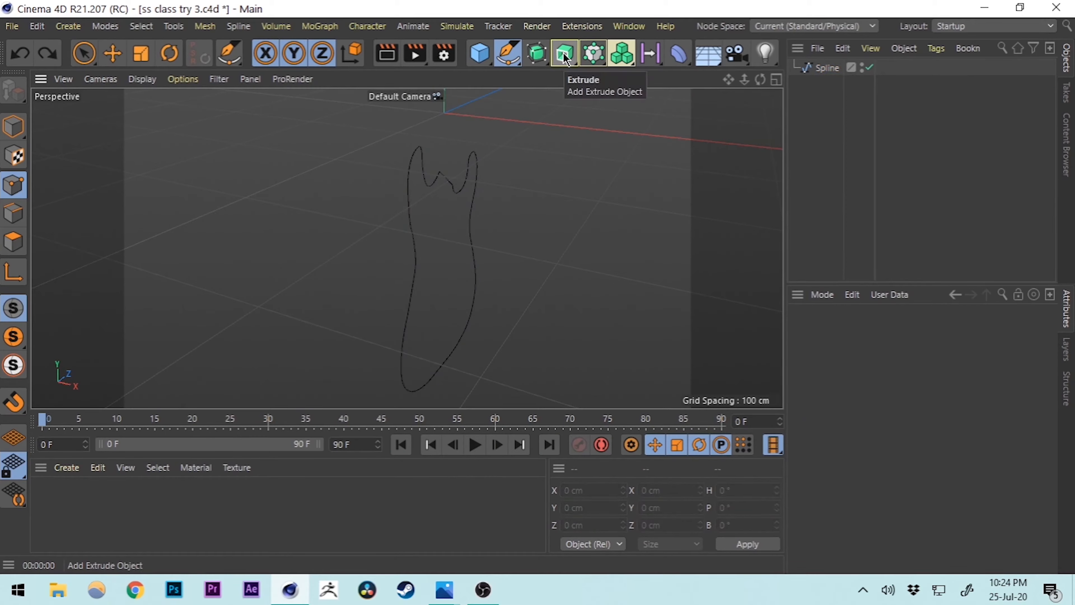
{"action": "left_click_drag", "start_coordinate": [566, 60], "coordinate": [627, 81]}
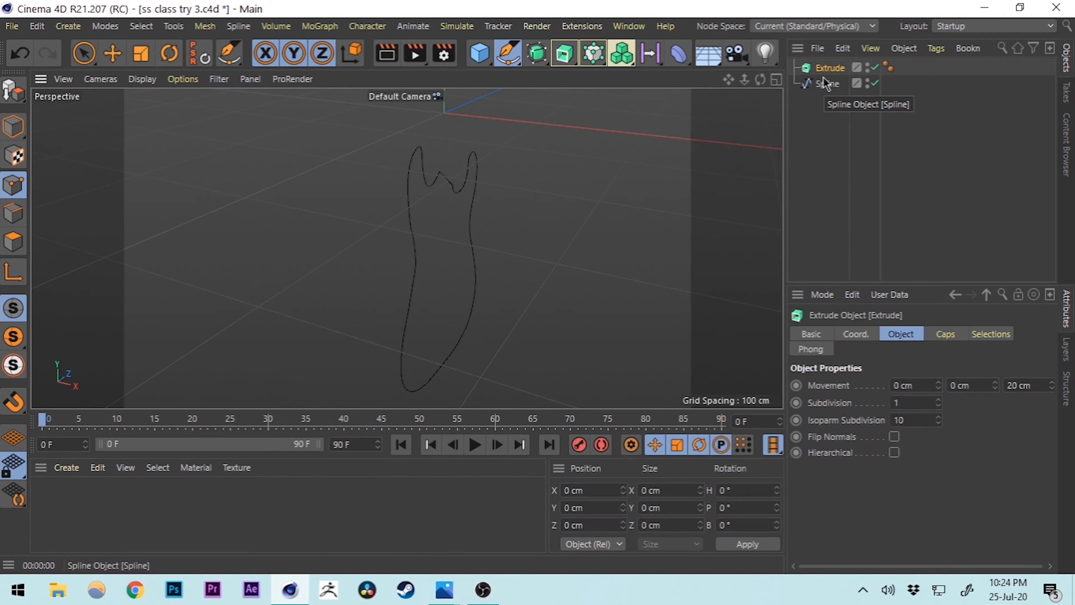
{"action": "left_click", "coordinate": [823, 123]}
{"action": "left_click_drag", "start_coordinate": [831, 89], "coordinate": [830, 69]}
{"action": "scroll", "coordinate": [496, 268], "scroll_direction": "up", "scroll_amount": 3}
{"action": "scroll", "coordinate": [355, 245], "scroll_direction": "down", "scroll_amount": 10}
{"action": "left_click_drag", "start_coordinate": [257, 202], "coordinate": [453, 235], "text": "alt"}
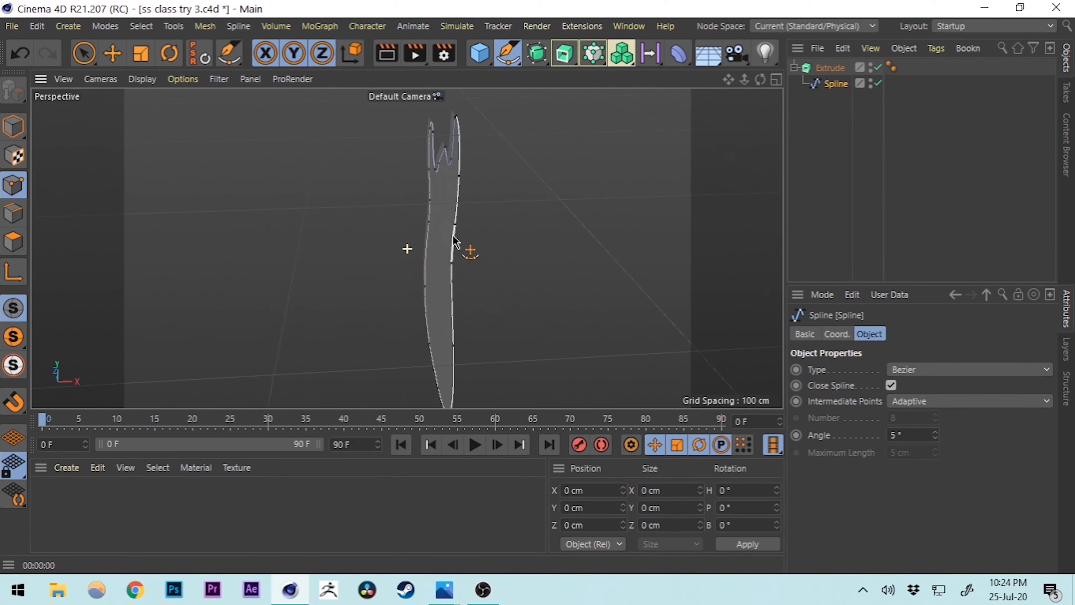
- Set the body extrusion's movement to 24 cm in X and 0 cm in Z
{"action": "left_click", "coordinate": [829, 67]}
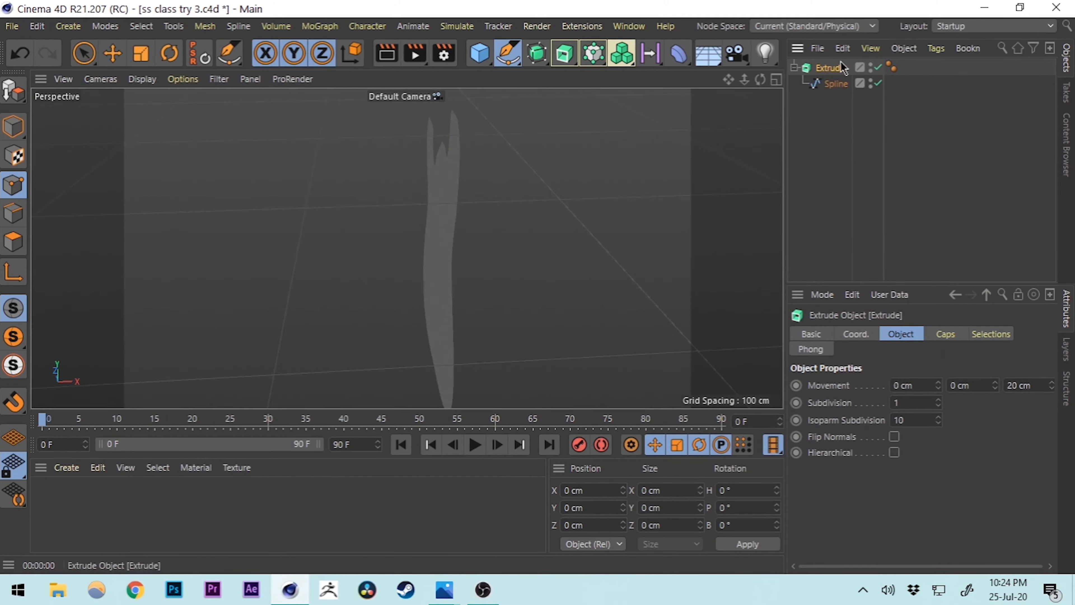
{"action": "left_click_drag", "start_coordinate": [694, 263], "coordinate": [556, 264], "text": "alt"}
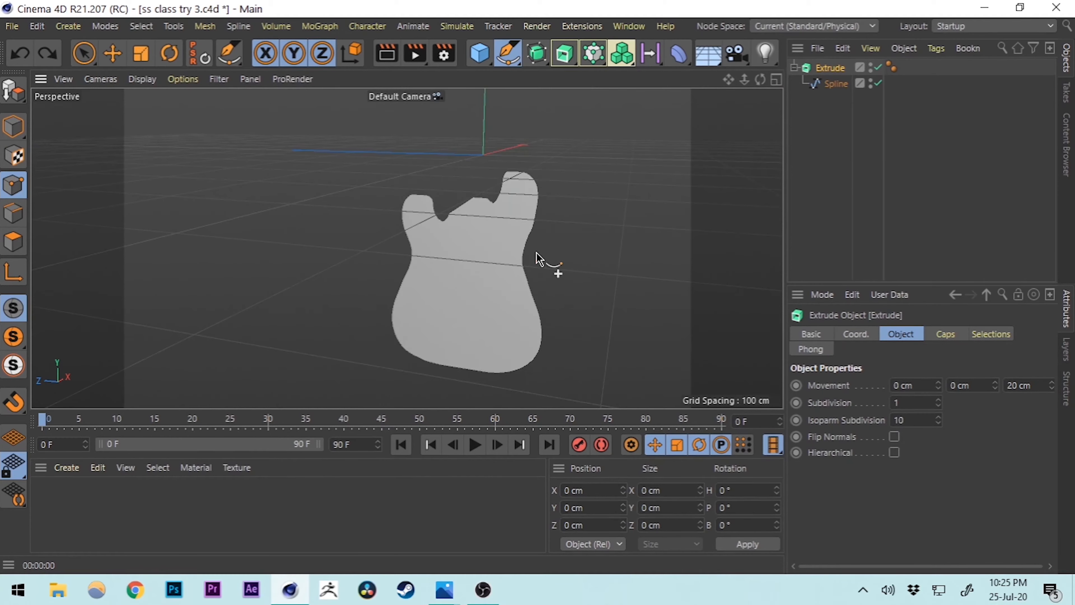
{"action": "left_click", "coordinate": [1041, 385]}
{"action": "type", "text": "0"}
{"action": "key", "text": "Return"}
{"action": "left_click_drag", "start_coordinate": [644, 267], "coordinate": [544, 259], "text": "alt"}
{"action": "key", "text": "ctrl+z"}
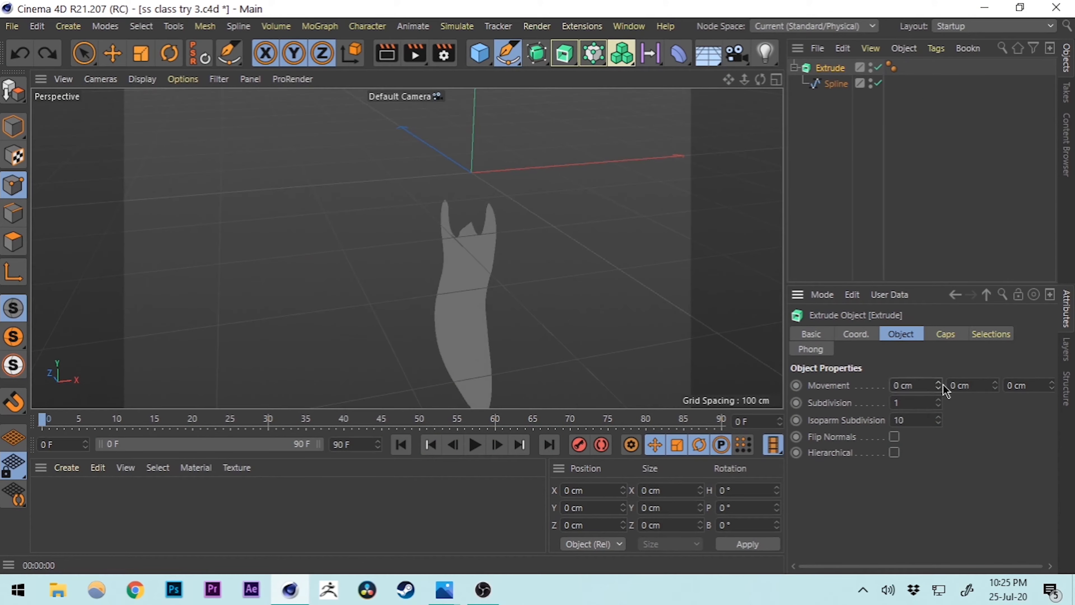
{"action": "left_click_drag", "start_coordinate": [937, 385], "coordinate": [937, 368]}
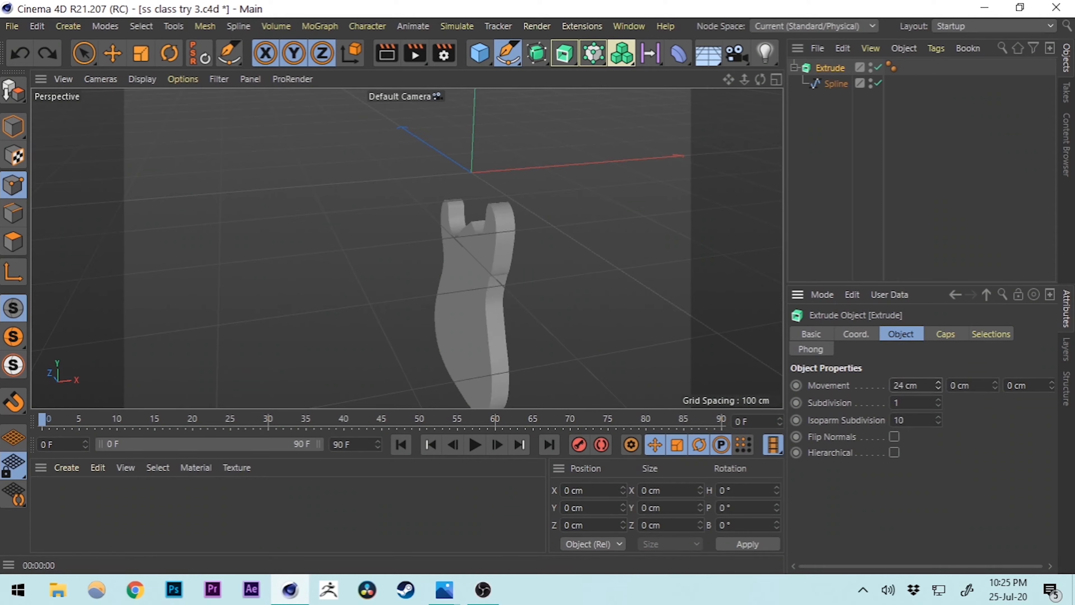
{"action": "left_click_drag", "start_coordinate": [664, 331], "coordinate": [612, 233], "text": "alt"}
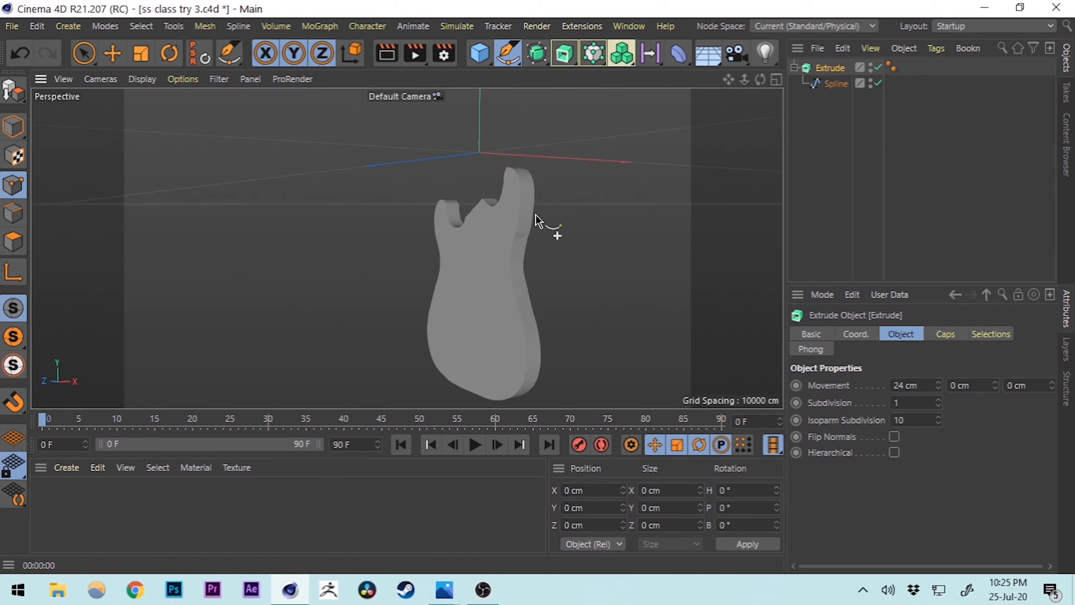
- Save the project
{"action": "key", "text": "ctrl+s"}
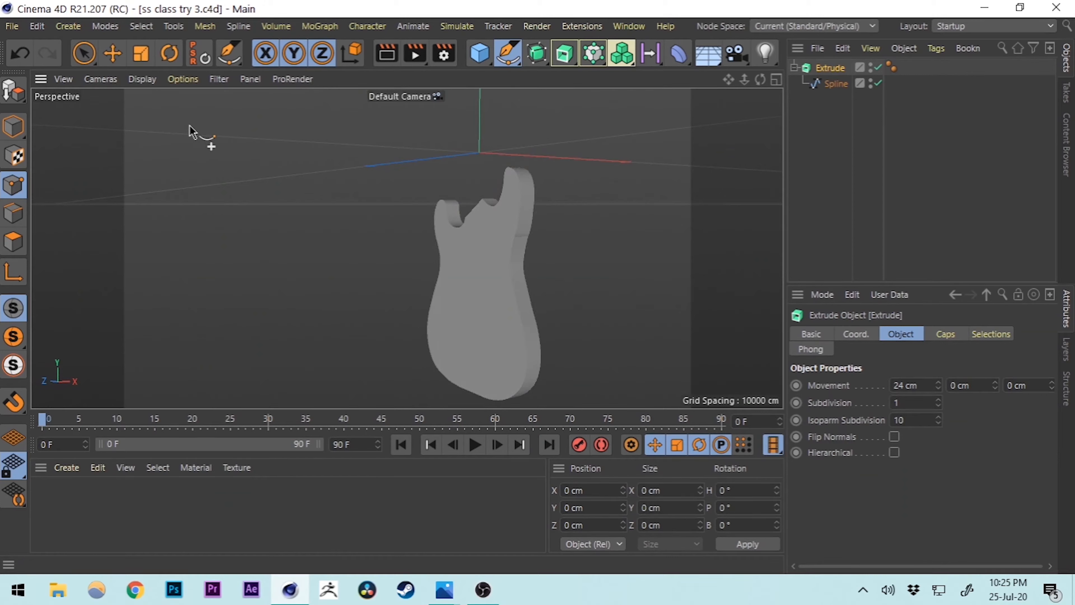
{"action": "left_click", "coordinate": [12, 26]}
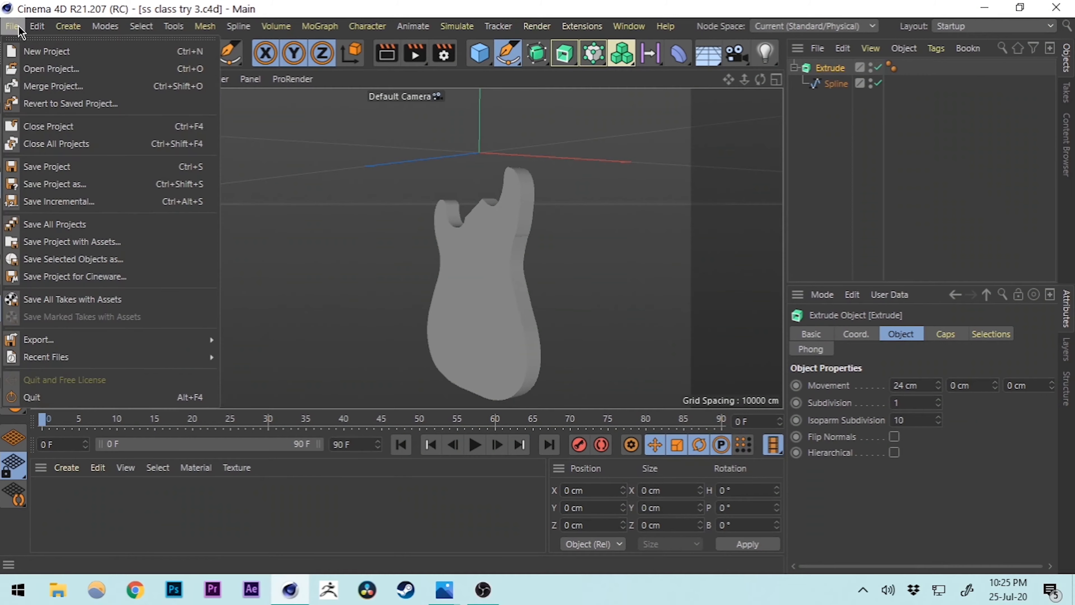
{"action": "left_click", "coordinate": [52, 168]}
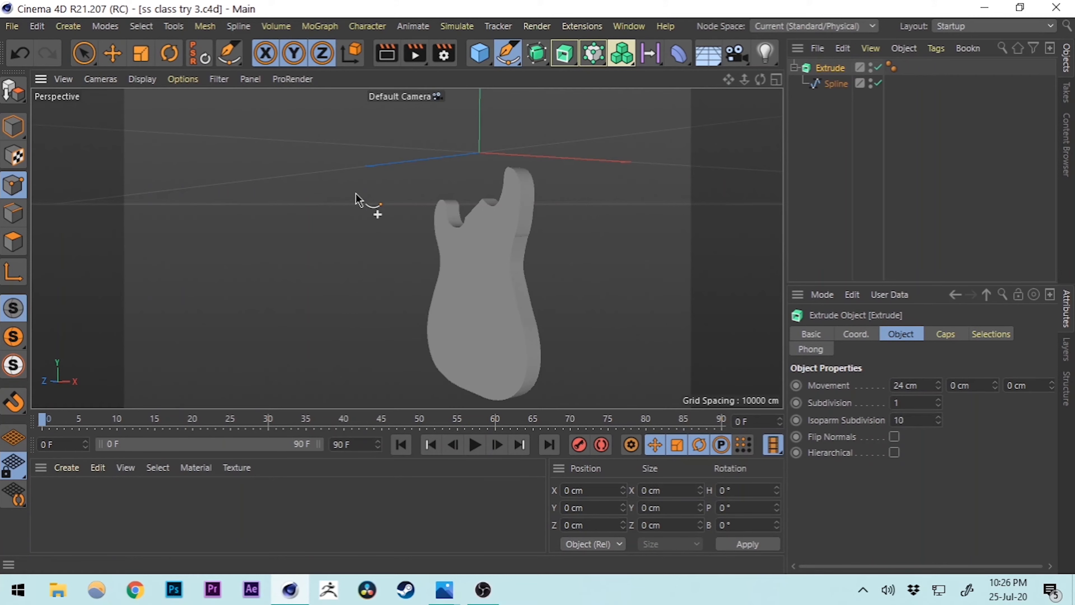
- In the Right view, start a new Bezier spline at the lower left corner of the fretboard with the Spline Pen
{"action": "middle_click", "coordinate": [439, 211]}
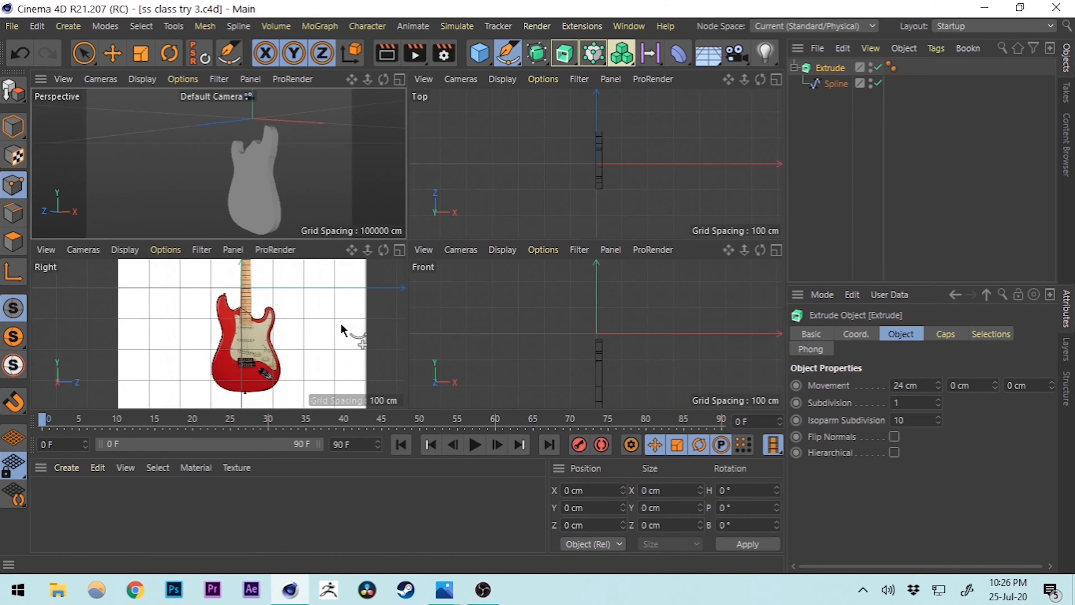
{"action": "middle_click", "coordinate": [348, 332]}
{"action": "scroll", "coordinate": [493, 237], "scroll_direction": "down", "scroll_amount": 3}
{"action": "scroll", "coordinate": [461, 254], "scroll_direction": "up", "scroll_amount": 3}
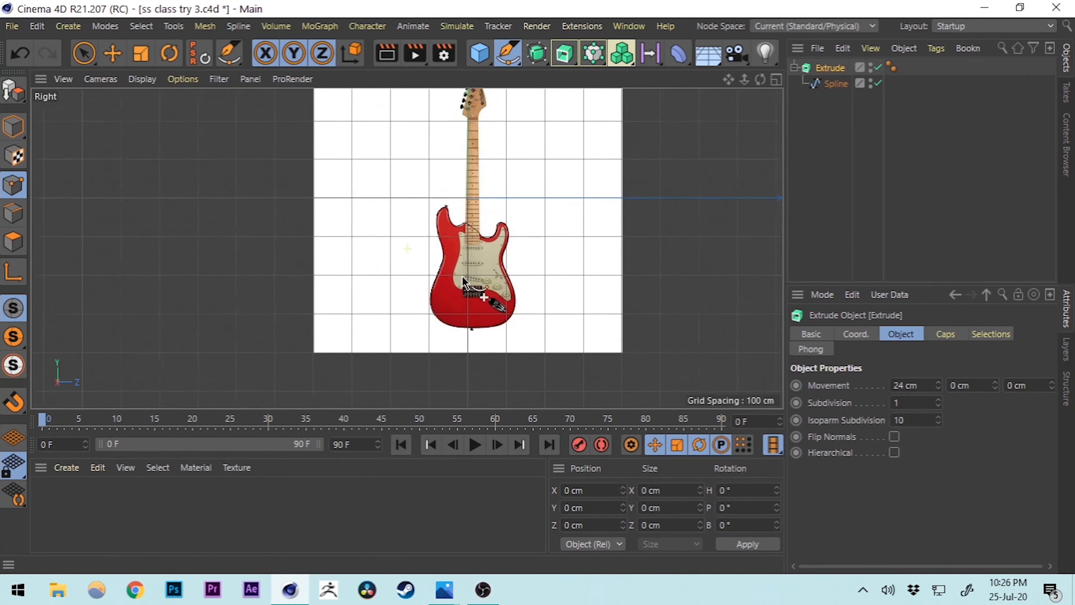
{"action": "scroll", "coordinate": [460, 232], "scroll_direction": "up", "scroll_amount": 5}
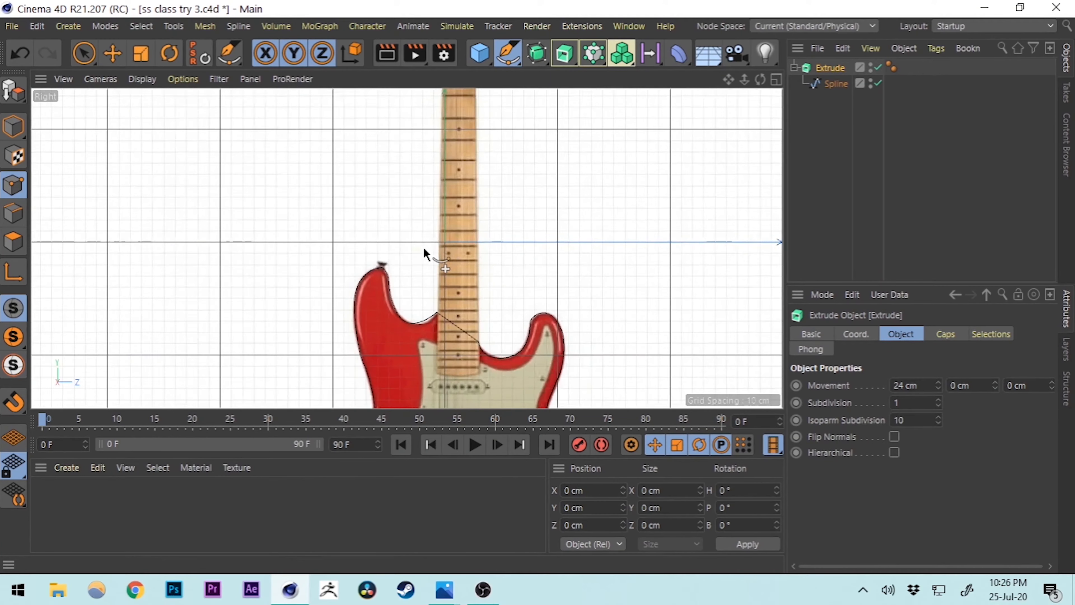
{"action": "middle_click_drag", "start_coordinate": [444, 275], "coordinate": [441, 278], "text": "alt"}
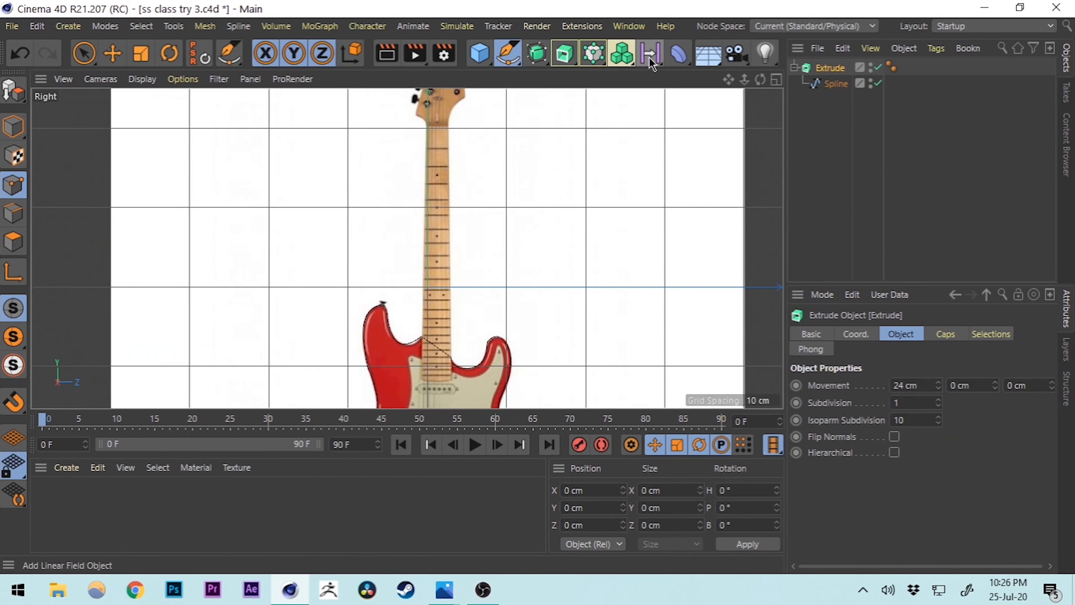
{"action": "left_click", "coordinate": [510, 54]}
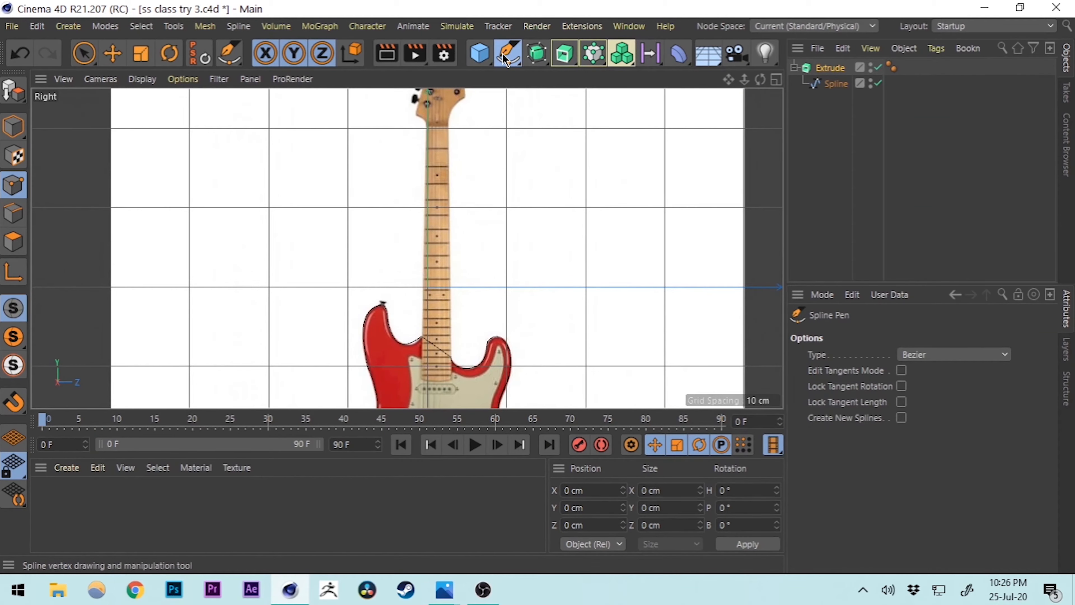
{"action": "scroll", "coordinate": [492, 304], "scroll_direction": "down", "scroll_amount": 3}
{"action": "scroll", "coordinate": [464, 336], "scroll_direction": "up", "scroll_amount": 3}
{"action": "scroll", "coordinate": [462, 337], "scroll_direction": "up", "scroll_amount": 5}
{"action": "scroll", "coordinate": [419, 354], "scroll_direction": "down", "scroll_amount": 4}
{"action": "scroll", "coordinate": [478, 353], "scroll_direction": "up", "scroll_amount": 2}
{"action": "scroll", "coordinate": [438, 289], "scroll_direction": "up", "scroll_amount": 3}
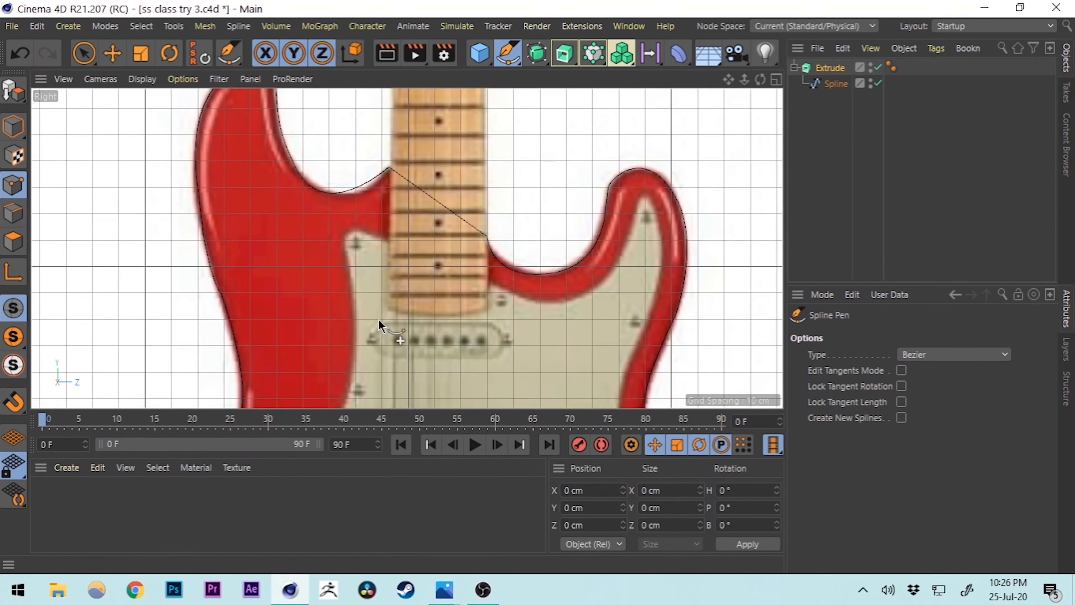
{"action": "left_click", "coordinate": [391, 312]}
{"action": "scroll", "coordinate": [410, 291], "scroll_direction": "up", "scroll_amount": 3}
{"action": "scroll", "coordinate": [409, 291], "scroll_direction": "up", "scroll_amount": 3}
{"action": "scroll", "coordinate": [415, 291], "scroll_direction": "down", "scroll_amount": 8}
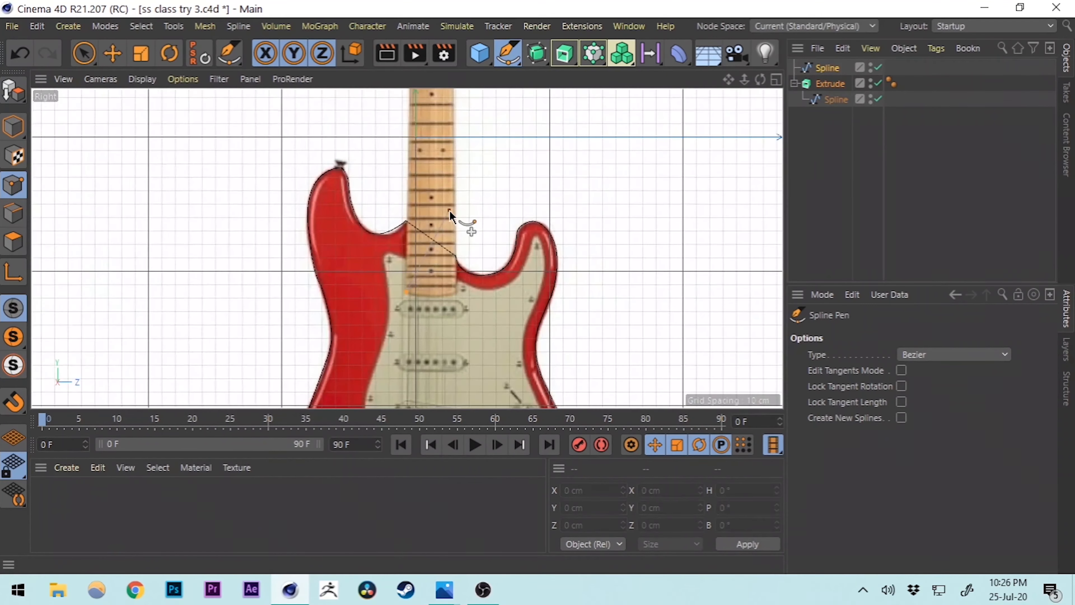
- Trace the neck spline over the nut and along the headstock's tuning-peg side to its tip, undoing the misplaced last point
{"action": "middle_click_drag", "start_coordinate": [449, 211], "coordinate": [439, 294], "text": "alt"}
{"action": "middle_click_drag", "start_coordinate": [436, 127], "coordinate": [423, 339], "text": "alt"}
{"action": "middle_click_drag", "start_coordinate": [432, 127], "coordinate": [418, 338], "text": "alt"}
{"action": "left_click", "coordinate": [378, 350]}
{"action": "left_click_drag", "start_coordinate": [362, 328], "coordinate": [348, 314]}
{"action": "left_click_drag", "start_coordinate": [430, 171], "coordinate": [453, 203]}
{"action": "left_click", "coordinate": [433, 203]}
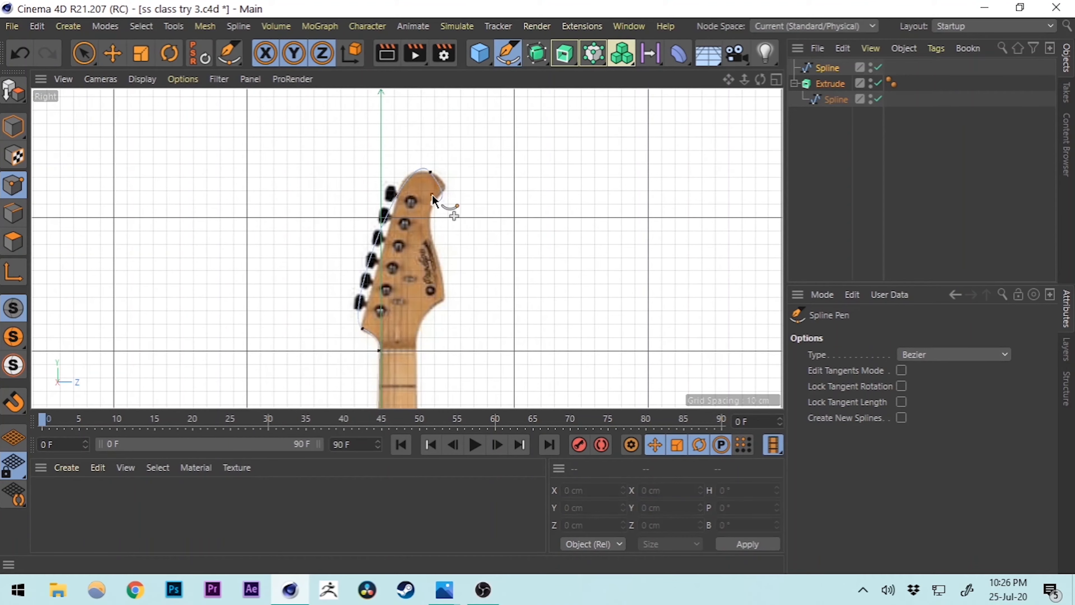
{"action": "key", "text": "ctrl+z"}
- Continue the neck spline around the headstock's tip and down the side opposite the pegs to complete the outline
{"action": "scroll", "coordinate": [442, 195], "scroll_direction": "up", "scroll_amount": 4}
{"action": "middle_click_drag", "start_coordinate": [444, 193], "coordinate": [432, 224], "text": "alt"}
{"action": "scroll", "coordinate": [428, 225], "scroll_direction": "down", "scroll_amount": 3}
{"action": "left_click", "coordinate": [417, 233]}
{"action": "key", "text": "ctrl+z"}
{"action": "scroll", "coordinate": [418, 236], "scroll_direction": "down", "scroll_amount": 2}
{"action": "middle_click_drag", "start_coordinate": [405, 265], "coordinate": [417, 221], "text": "alt"}
{"action": "scroll", "coordinate": [436, 209], "scroll_direction": "up", "scroll_amount": 2}
{"action": "mouse_move", "coordinate": [448, 157]}
{"action": "left_mouse_down"}
{"action": "mouse_move", "coordinate": [446, 175]}
{"action": "mouse_move", "coordinate": [446, 151]}
{"action": "left_mouse_up"}
- In the Perspective view, add a second Extrude object and make the neck spline its child
{"action": "key", "text": "F1"}
{"action": "left_click", "coordinate": [564, 54]}
{"action": "left_click_drag", "start_coordinate": [828, 83], "coordinate": [822, 68]}
- Set the neck extrusion's movement to 34 cm in X and 0 cm in Z
{"action": "left_click", "coordinate": [828, 68]}
{"action": "left_click_drag", "start_coordinate": [1040, 384], "coordinate": [939, 392]}
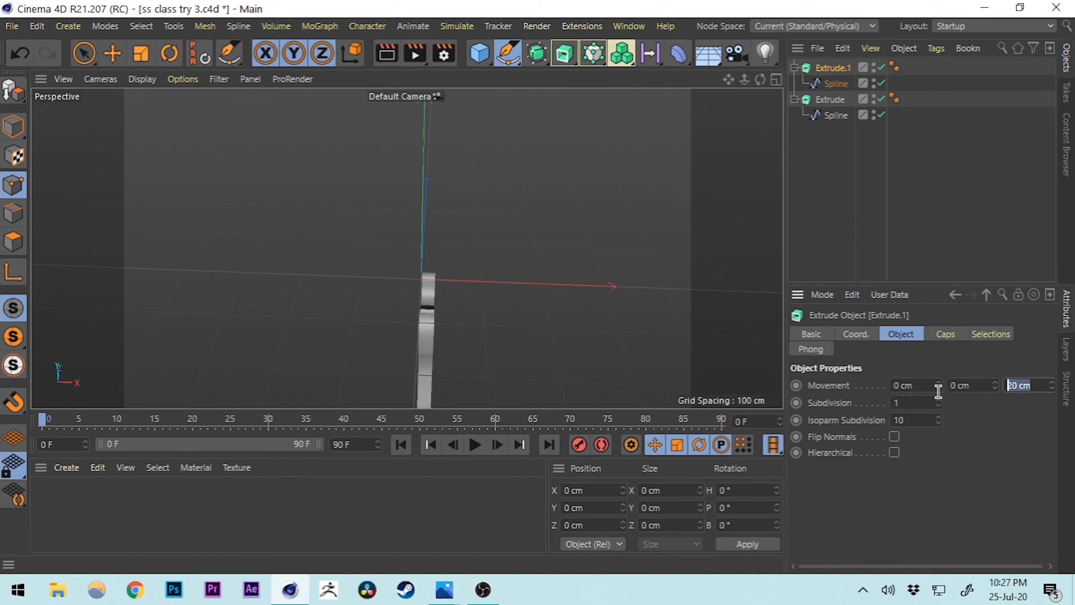
{"action": "type", "text": "0"}
{"action": "mouse_move", "coordinate": [937, 385]}
{"action": "left_mouse_down"}
{"action": "mouse_move", "coordinate": [953, 375]}
{"action": "mouse_move", "coordinate": [938, 392]}
{"action": "left_mouse_up"}
{"action": "left_click_drag", "start_coordinate": [466, 368], "coordinate": [542, 352], "text": "alt"}
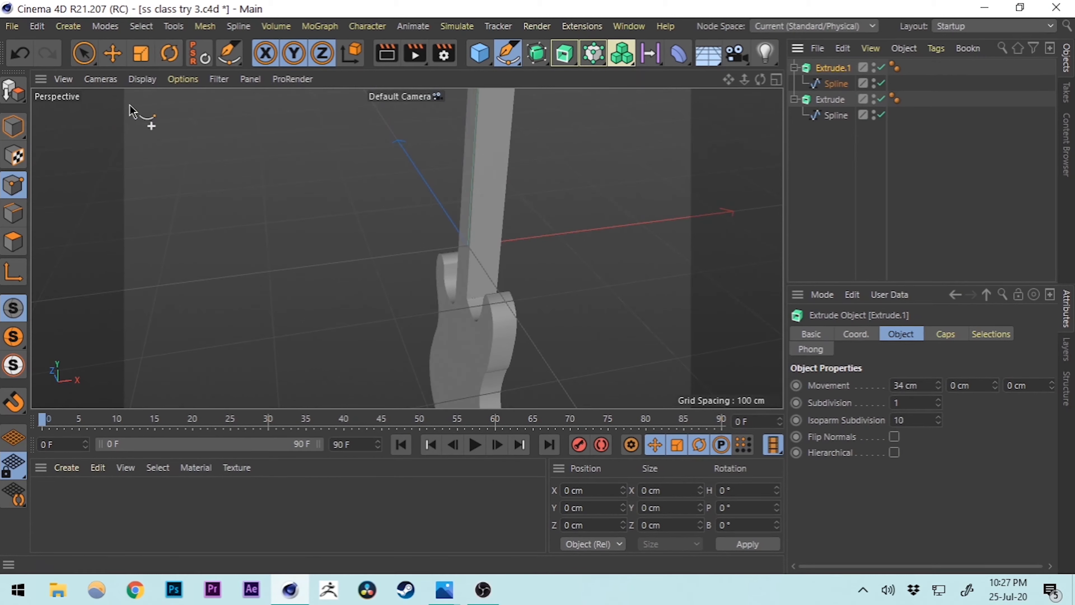
- Move the extruded neck along X to about -4.8 cm so that it sits in the guitar body, and deselect it
{"action": "left_click", "coordinate": [15, 127]}
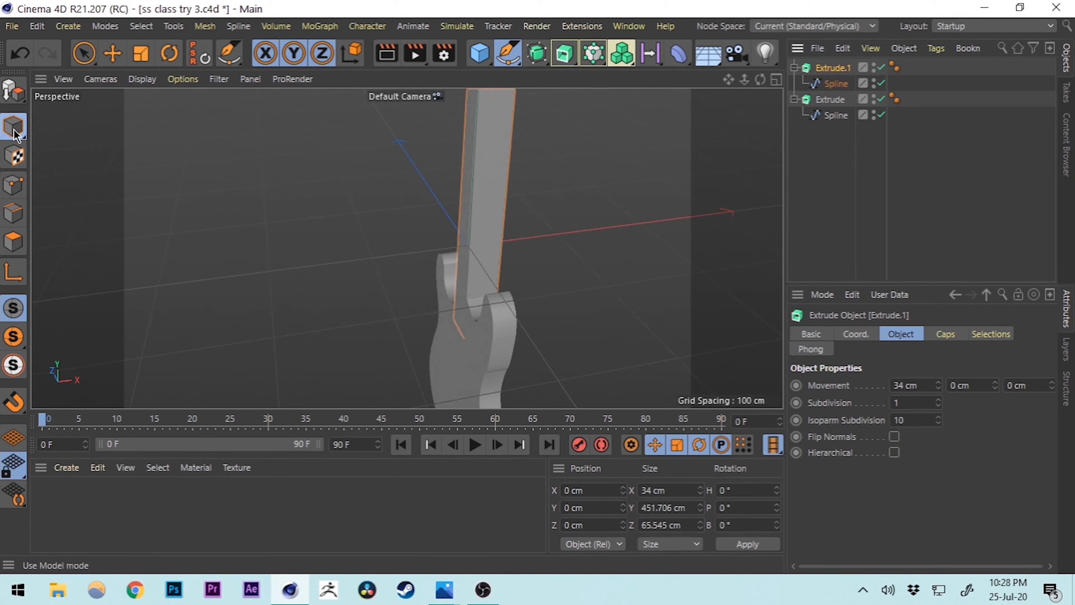
{"action": "left_click", "coordinate": [113, 53]}
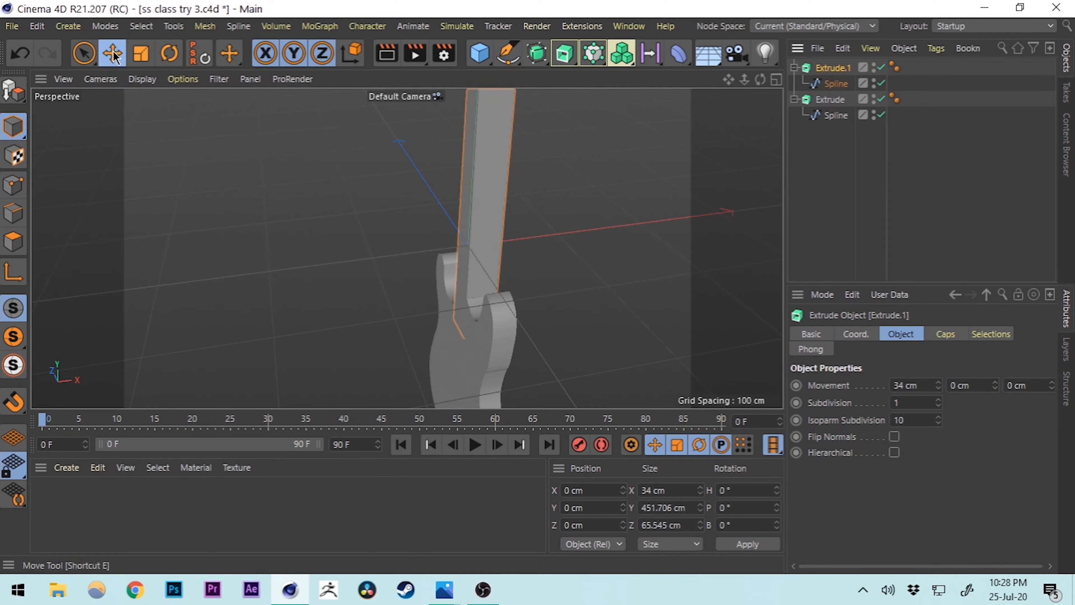
{"action": "left_click_drag", "start_coordinate": [536, 239], "coordinate": [525, 238]}
{"action": "left_click_drag", "start_coordinate": [493, 337], "coordinate": [556, 329], "text": "alt"}
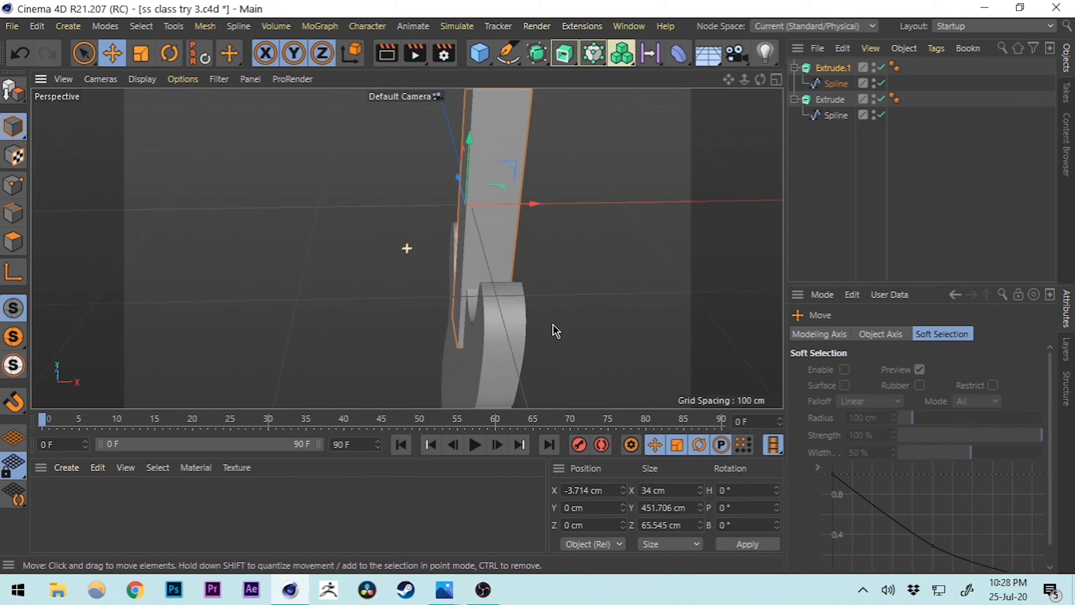
{"action": "left_click_drag", "start_coordinate": [528, 204], "coordinate": [468, 279]}
{"action": "left_click_drag", "start_coordinate": [551, 212], "coordinate": [549, 215]}
{"action": "scroll", "coordinate": [511, 259], "scroll_direction": "down", "scroll_amount": 3}
{"action": "left_click_drag", "start_coordinate": [439, 322], "coordinate": [555, 346], "text": "alt"}
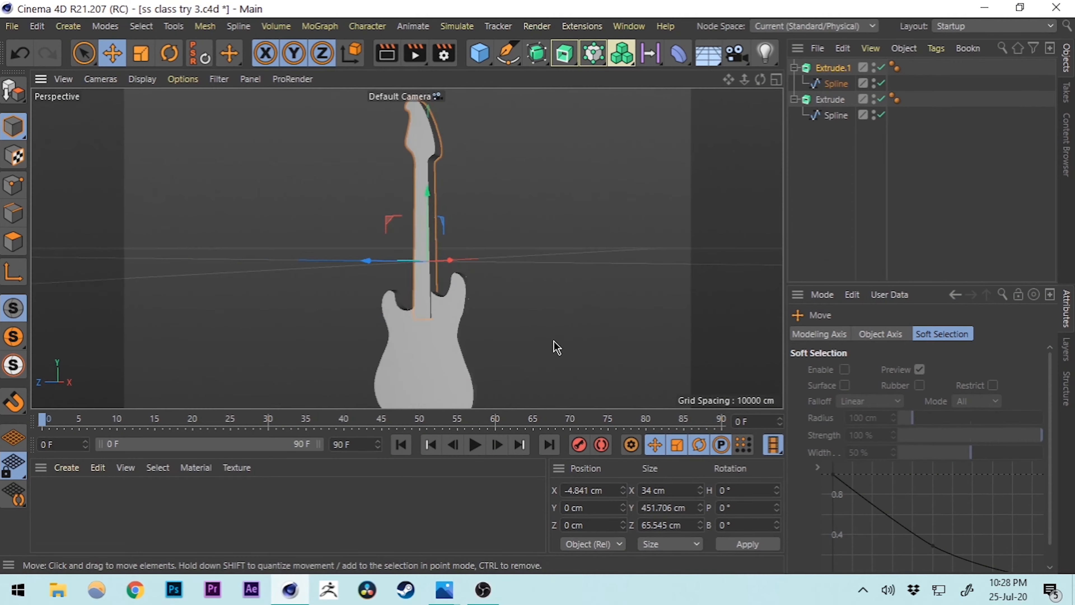
{"action": "left_click", "coordinate": [520, 342]}
- Add a circle spline in the Right view and move it onto the headstock, at about Y 255 cm and Z 7.6 cm
{"action": "scroll", "coordinate": [510, 341], "scroll_direction": "down", "scroll_amount": 3}
{"action": "scroll", "coordinate": [495, 331], "scroll_direction": "up", "scroll_amount": 5}
{"action": "left_click_drag", "start_coordinate": [482, 312], "coordinate": [584, 298], "text": "alt"}
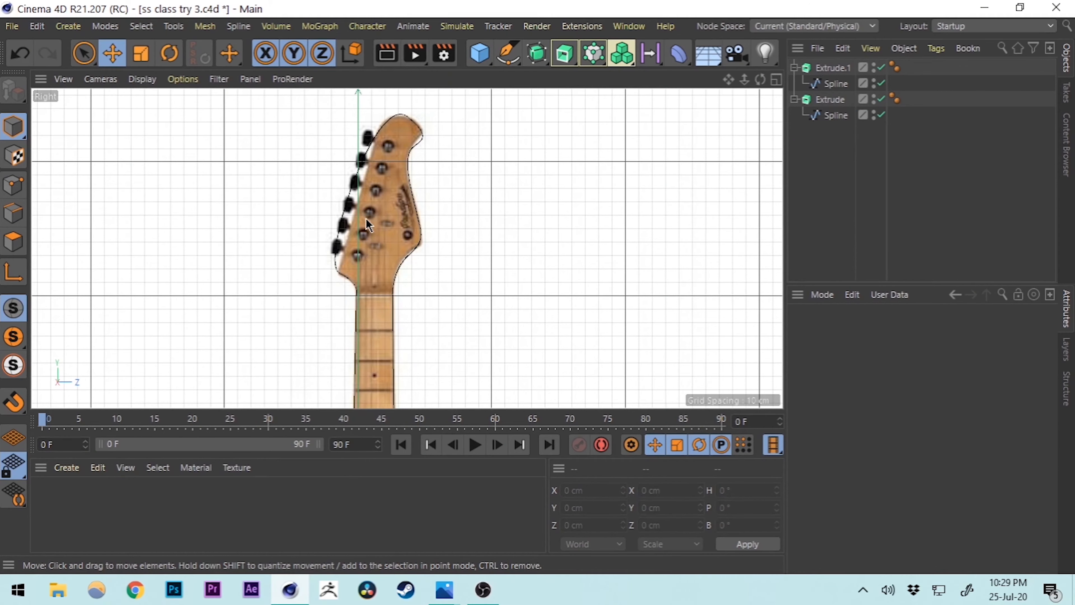
{"action": "scroll", "coordinate": [366, 219], "scroll_direction": "up", "scroll_amount": 1}
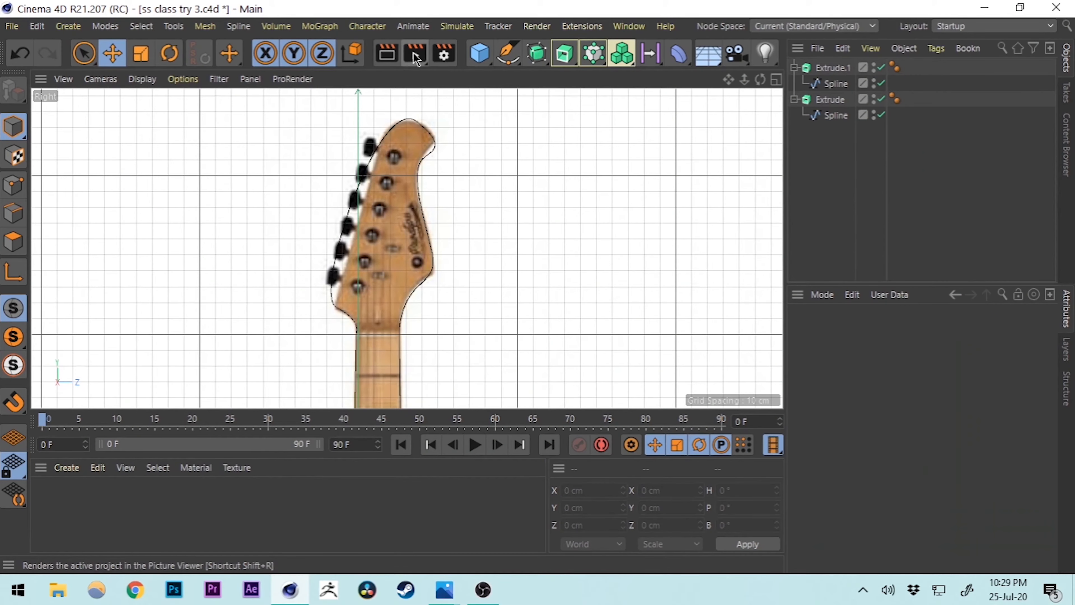
{"action": "left_click", "coordinate": [506, 57]}
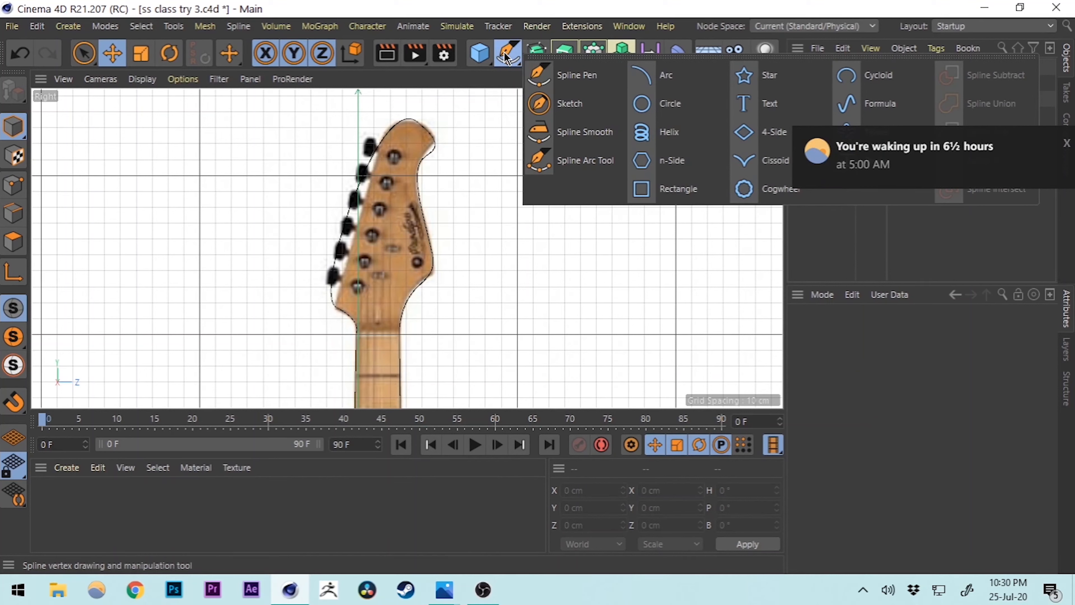
{"action": "left_click", "coordinate": [666, 108]}
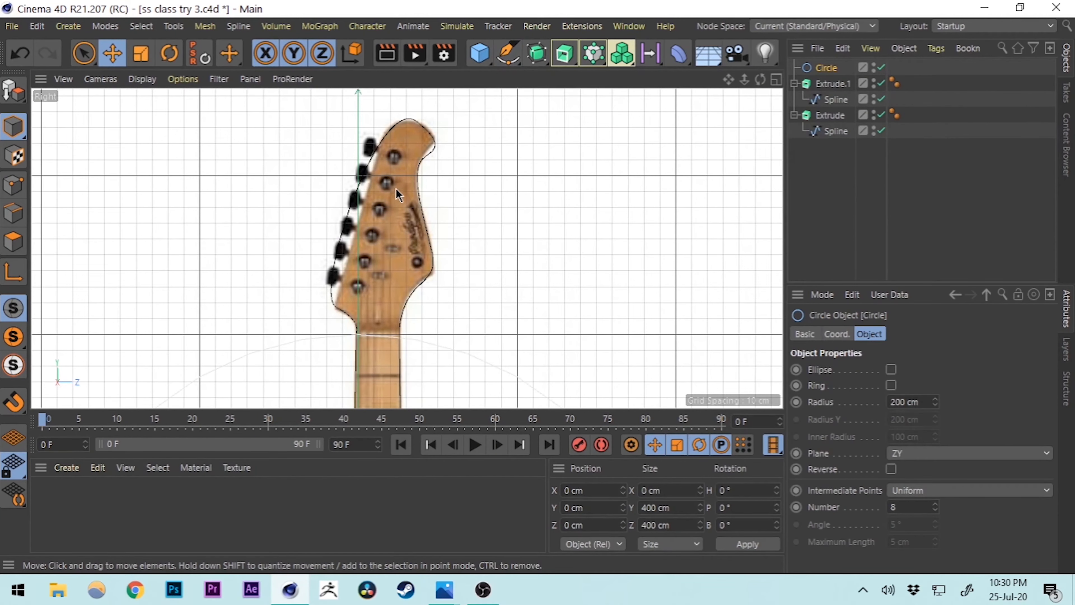
{"action": "scroll", "coordinate": [367, 181], "scroll_direction": "up", "scroll_amount": 3}
{"action": "scroll", "coordinate": [416, 181], "scroll_direction": "down", "scroll_amount": 10}
{"action": "left_click_drag", "start_coordinate": [408, 226], "coordinate": [412, 143]}
{"action": "scroll", "coordinate": [418, 189], "scroll_direction": "up", "scroll_amount": 6}
{"action": "scroll", "coordinate": [393, 199], "scroll_direction": "down", "scroll_amount": 5}
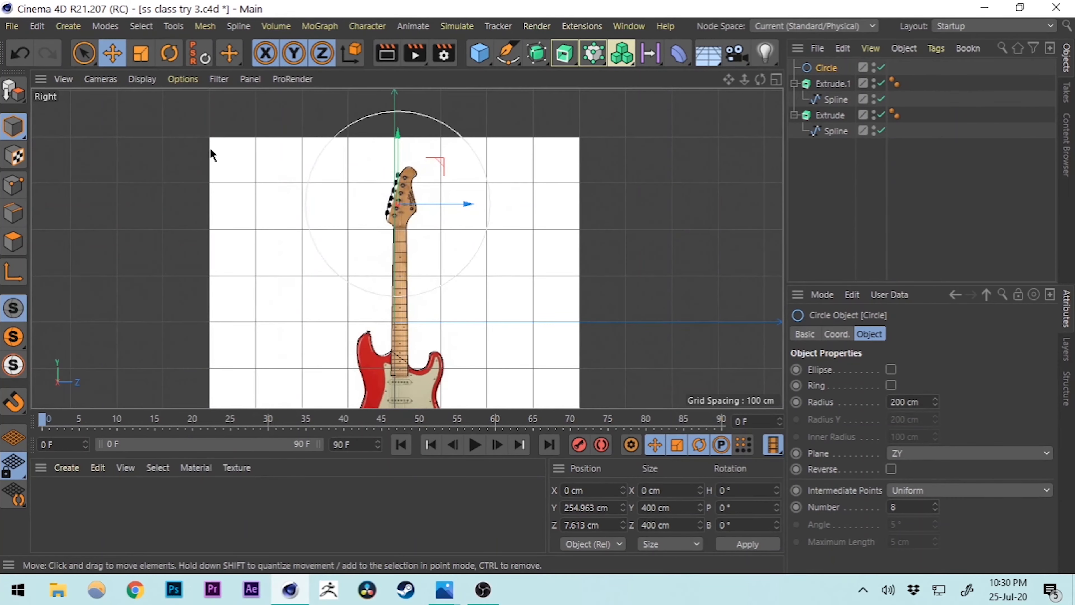
- Scale the circle spline down uniformly to about 27.5 cm across
{"action": "left_click", "coordinate": [141, 53]}
{"action": "left_click_drag", "start_coordinate": [398, 141], "coordinate": [382, 212]}
{"action": "scroll", "coordinate": [402, 199], "scroll_direction": "up", "scroll_amount": 6}
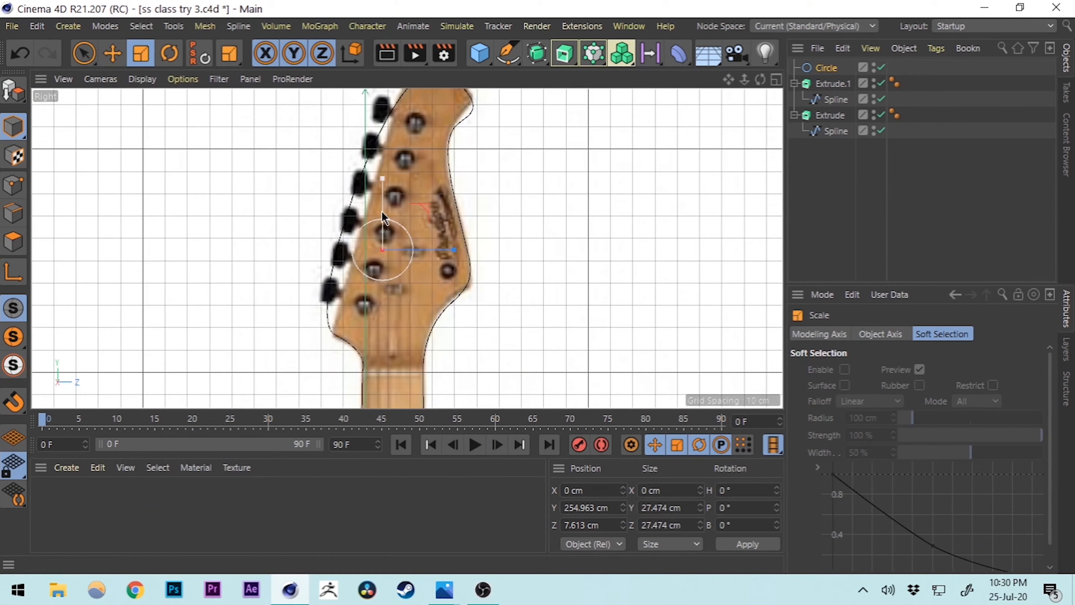
- Set the transparency of the Right view's background reference image to 71%
{"action": "left_click", "coordinate": [182, 79]}
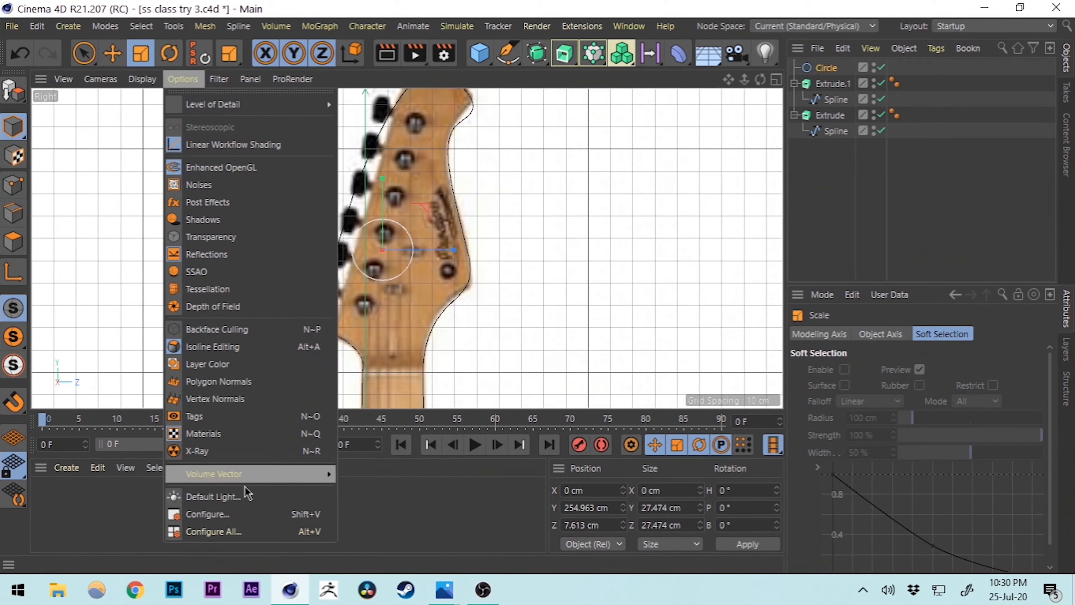
{"action": "left_click", "coordinate": [207, 514]}
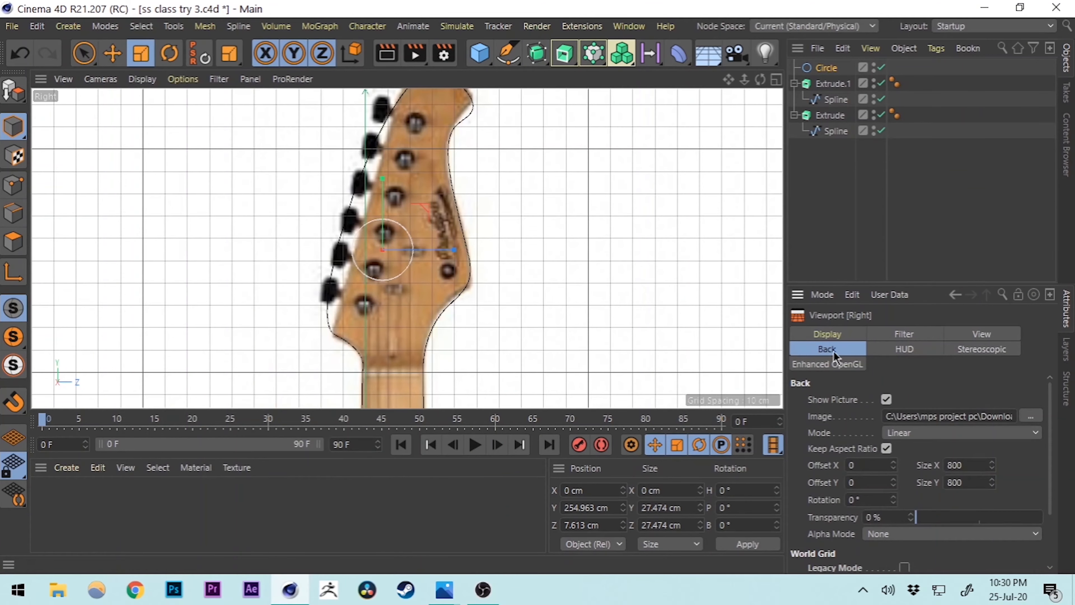
{"action": "scroll", "coordinate": [905, 514], "scroll_direction": "down", "scroll_amount": 2}
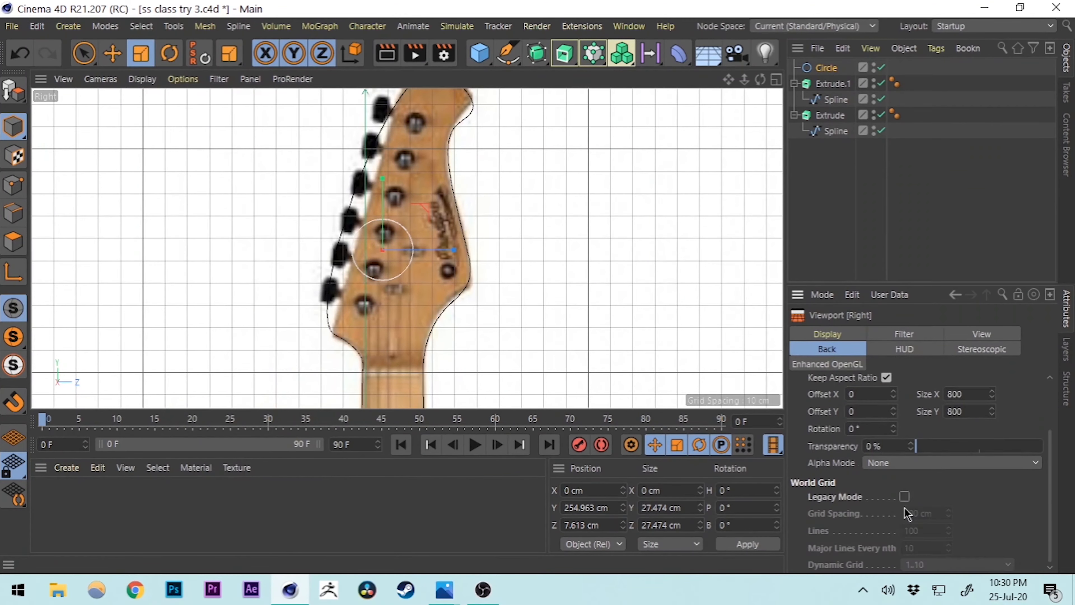
{"action": "left_click_drag", "start_coordinate": [923, 447], "coordinate": [1009, 447]}
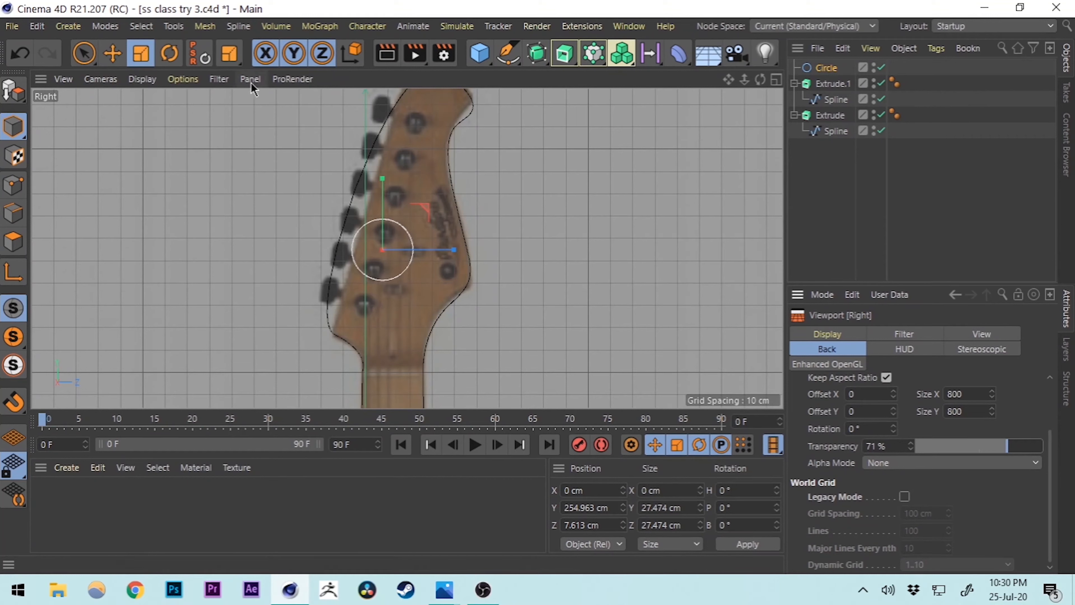
- Scale the headstock circle spline down uniformly to about 12.7 cm across
{"action": "left_click_drag", "start_coordinate": [382, 179], "coordinate": [380, 209]}
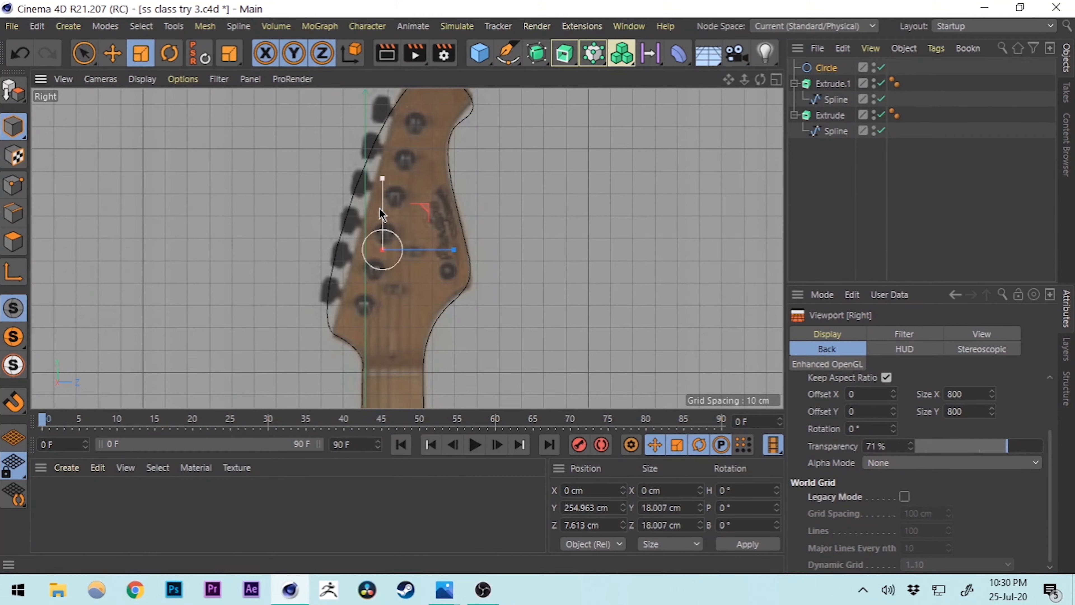
{"action": "left_click_drag", "start_coordinate": [382, 178], "coordinate": [382, 202]}
{"action": "left_click_drag", "start_coordinate": [382, 205], "coordinate": [382, 204]}
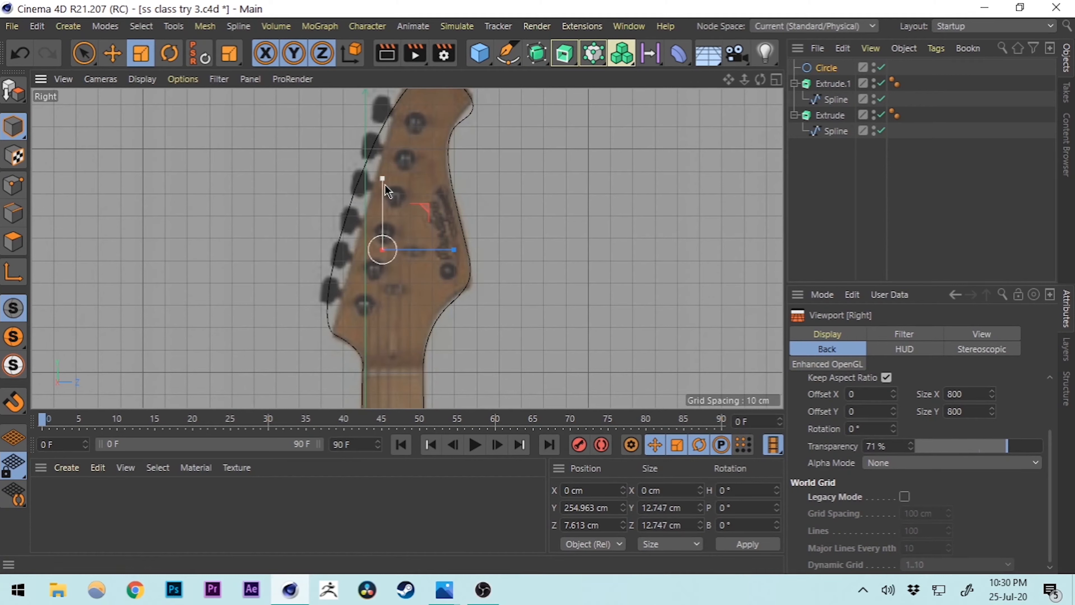
- Move the circle to about Y 290 cm, Z 20.7 cm and copy it twice down the peg row, the last at about Y 253.5 cm, Z 4.1 cm
{"action": "key", "text": "e"}
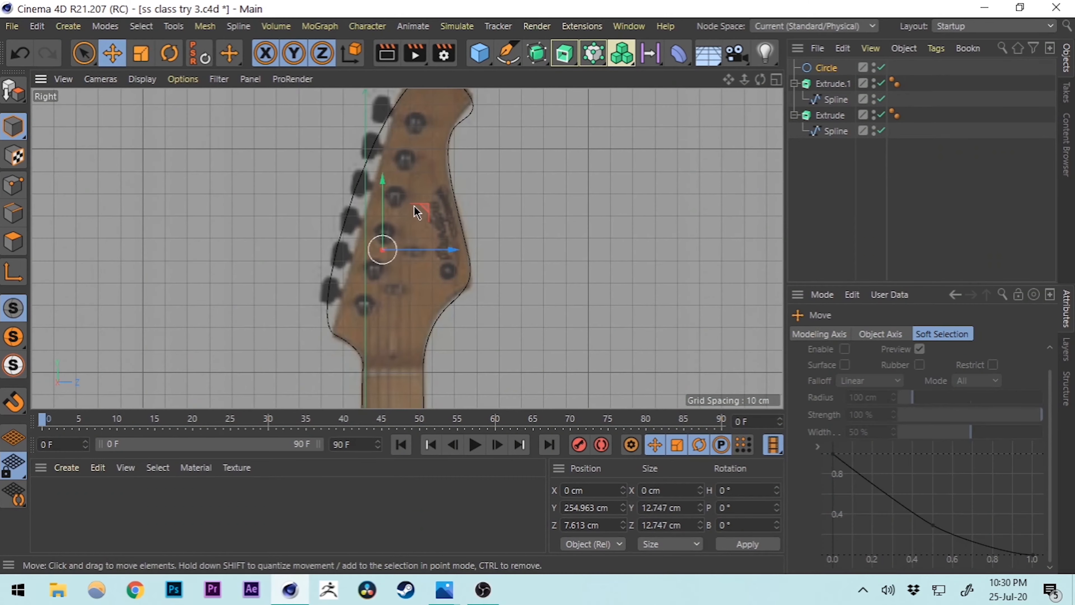
{"action": "left_click_drag", "start_coordinate": [451, 217], "coordinate": [459, 136]}
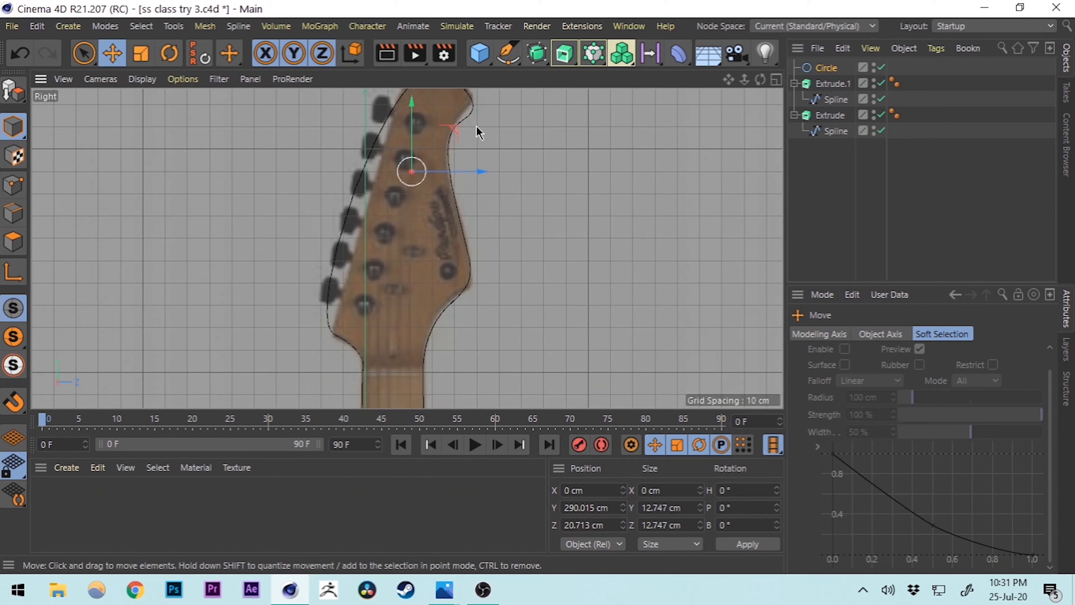
{"action": "left_click_drag", "start_coordinate": [455, 128], "coordinate": [419, 207]}
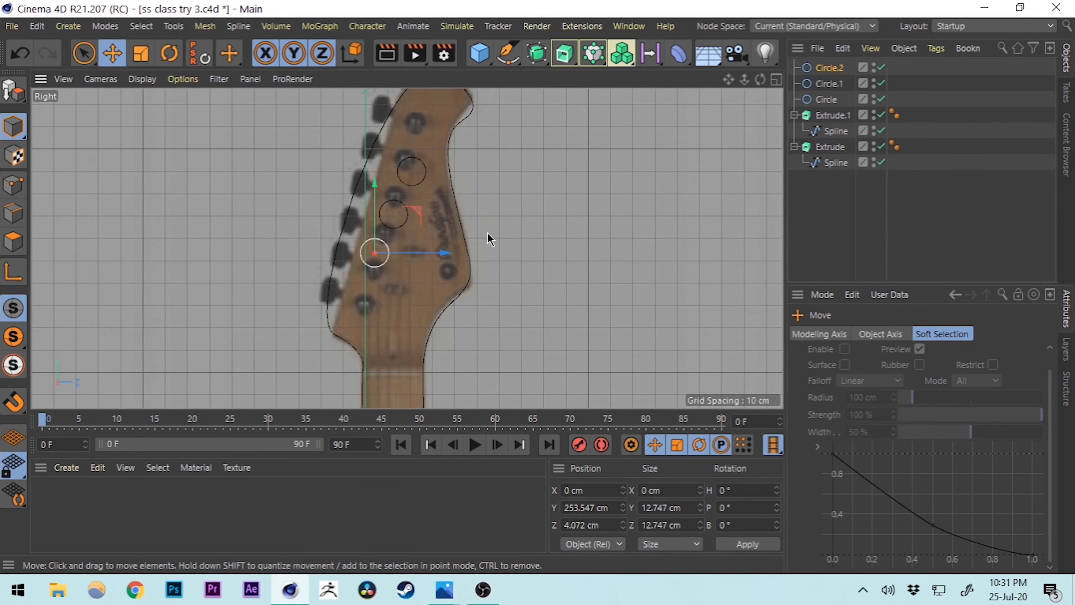
- Add an Extrude generator and make the lowest circle spline its child in the Perspective view
{"action": "middle_click", "coordinate": [489, 238]}
{"action": "middle_click", "coordinate": [289, 180]}
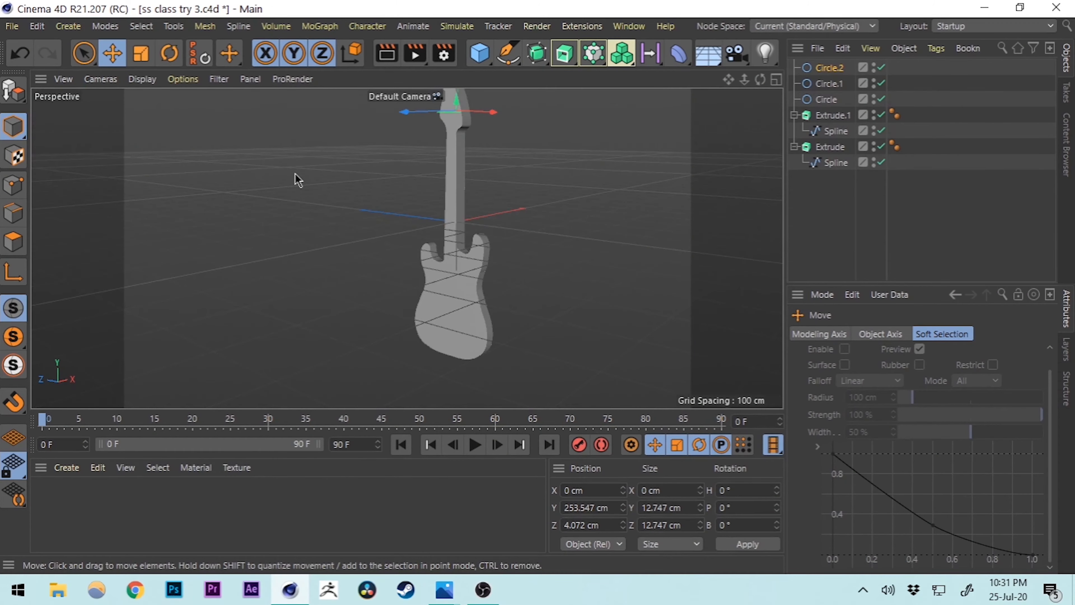
{"action": "scroll", "coordinate": [551, 139], "scroll_direction": "up", "scroll_amount": 3}
{"action": "middle_click_drag", "start_coordinate": [435, 119], "coordinate": [453, 220], "text": "alt"}
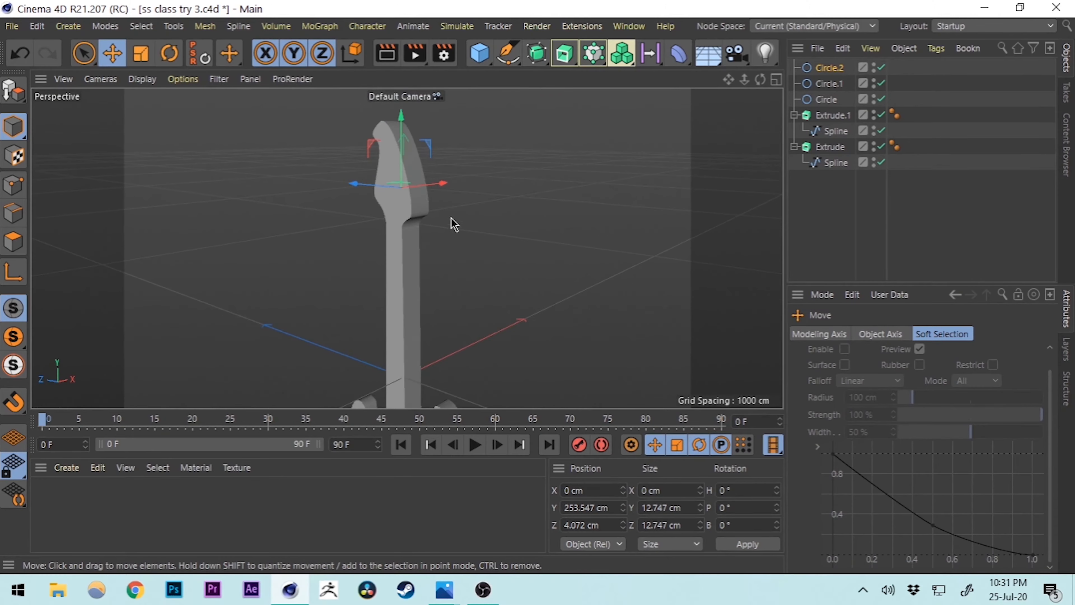
{"action": "left_click_drag", "start_coordinate": [384, 168], "coordinate": [708, 182], "text": "alt"}
{"action": "left_click", "coordinate": [827, 99]}
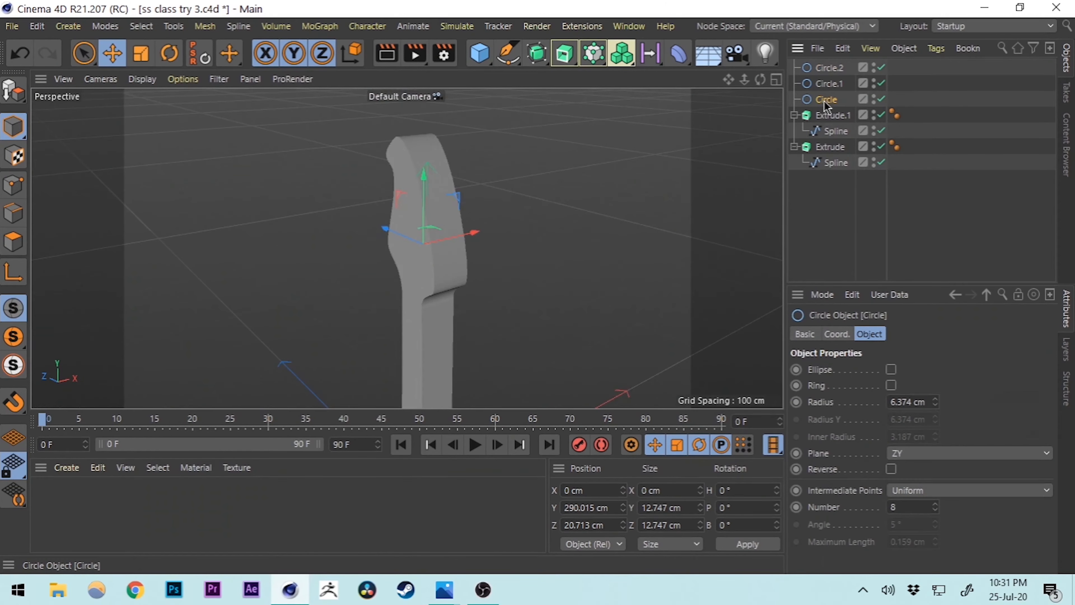
{"action": "left_click", "coordinate": [843, 206]}
{"action": "left_click_drag", "start_coordinate": [568, 55], "coordinate": [624, 68]}
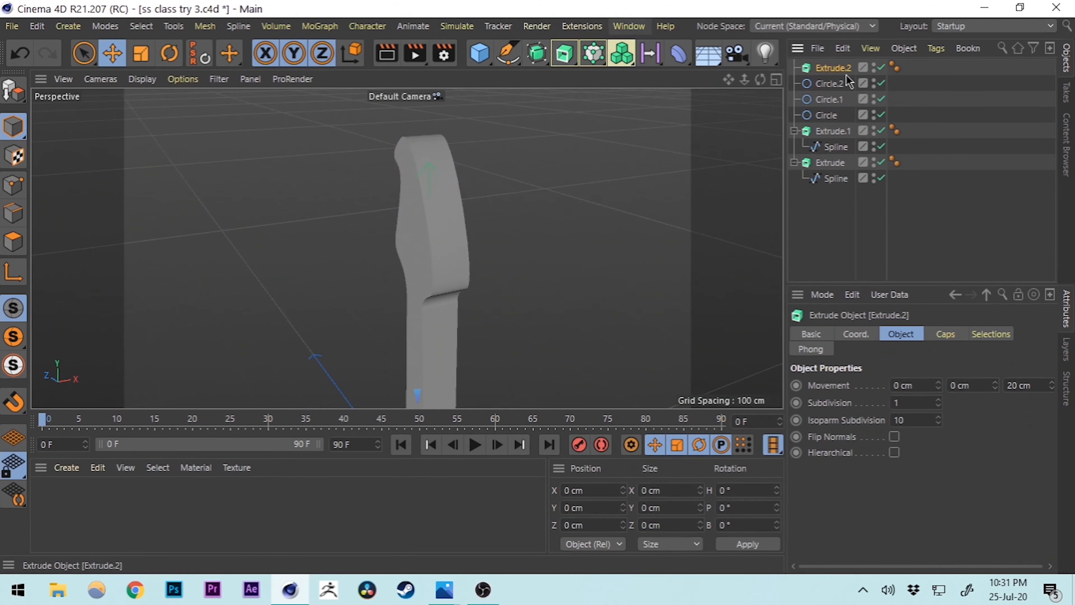
{"action": "left_click_drag", "start_coordinate": [827, 89], "coordinate": [835, 67]}
{"action": "scroll", "coordinate": [449, 228], "scroll_direction": "up", "scroll_amount": 5}
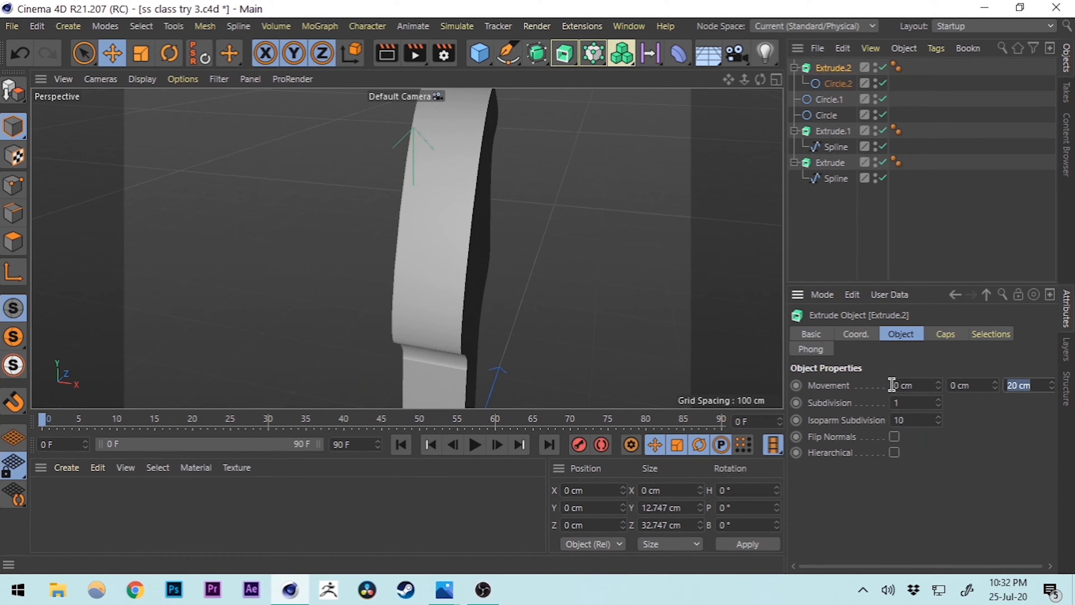
- Set the peg's extrusion movement to 51 cm in X and 0 cm in Z
{"action": "type", "text": "0"}
{"action": "key", "text": "Return"}
{"action": "double_click", "coordinate": [927, 385]}
{"action": "type", "text": "50"}
{"action": "key", "text": "Return"}
{"action": "left_click_drag", "start_coordinate": [938, 385], "coordinate": [938, 385]}
{"action": "scroll", "coordinate": [590, 309], "scroll_direction": "down", "scroll_amount": 8}
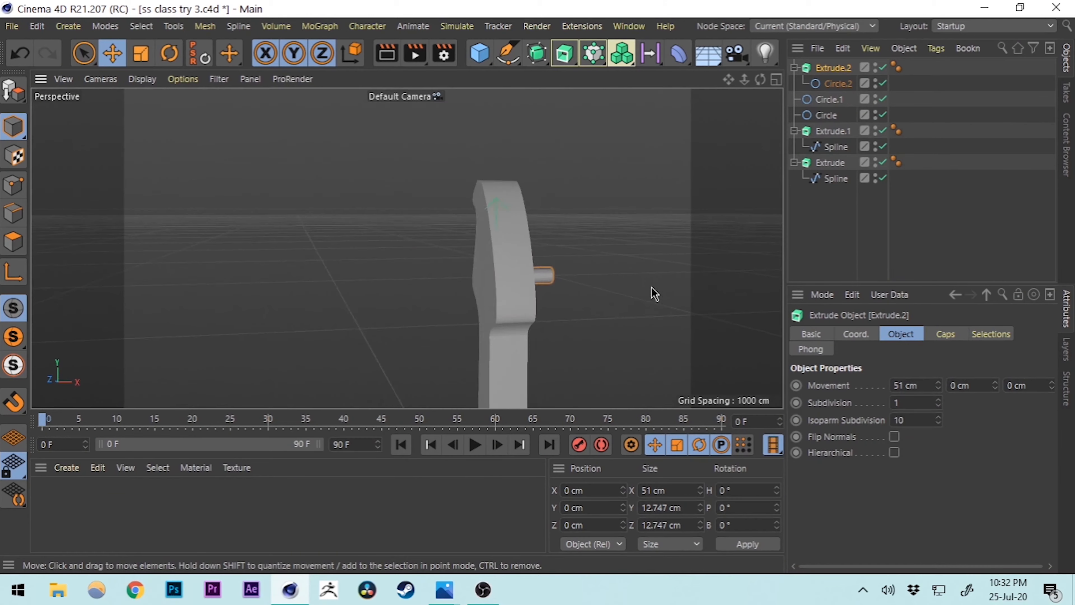
- Move the extruded peg along X to about -19 cm so that it protrudes from the headstock's front, and deselect it
{"action": "middle_click_drag", "start_coordinate": [603, 337], "coordinate": [549, 264], "text": "alt"}
{"action": "scroll", "coordinate": [524, 234], "scroll_direction": "up", "scroll_amount": 4}
{"action": "scroll", "coordinate": [566, 291], "scroll_direction": "down", "scroll_amount": 2}
{"action": "left_click_drag", "start_coordinate": [576, 384], "coordinate": [557, 384]}
{"action": "left_click_drag", "start_coordinate": [563, 337], "coordinate": [533, 365], "text": "alt"}
{"action": "left_click_drag", "start_coordinate": [532, 297], "coordinate": [563, 292], "text": "alt"}
{"action": "scroll", "coordinate": [474, 197], "scroll_direction": "up", "scroll_amount": 5}
{"action": "left_click", "coordinate": [587, 259]}
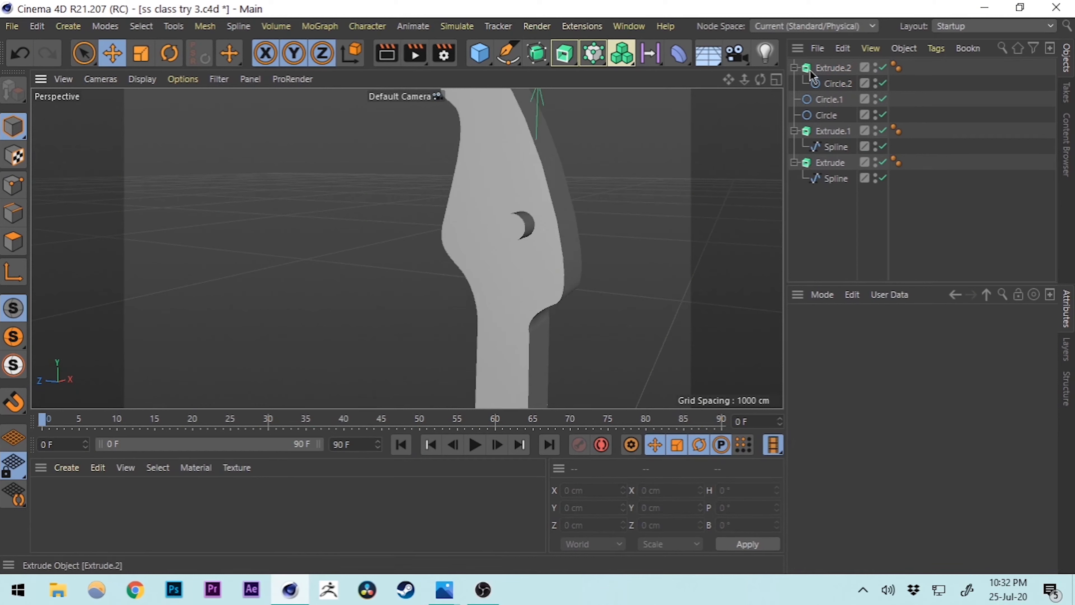
- Delete the two spare circle splines that are not extruded
{"action": "left_click", "coordinate": [828, 99]}
{"action": "left_click", "coordinate": [826, 115], "text": "ctrl"}
{"action": "key", "text": "Delete"}
- Duplicate the extruded peg twice up the headstock, the last copy at about Y 42.1 cm, Z 18.3 cm
{"action": "left_click", "coordinate": [832, 68]}
{"action": "scroll", "coordinate": [507, 225], "scroll_direction": "down", "scroll_amount": 6}
{"action": "left_click_drag", "start_coordinate": [470, 314], "coordinate": [459, 287], "text": "ctrl"}
- Align the pegs with the reference in the Right view, the highest at about Y 39.6, Z 21.6 cm, the lowest at Y 1.7, Z -2.5 cm
{"action": "middle_click", "coordinate": [461, 241]}
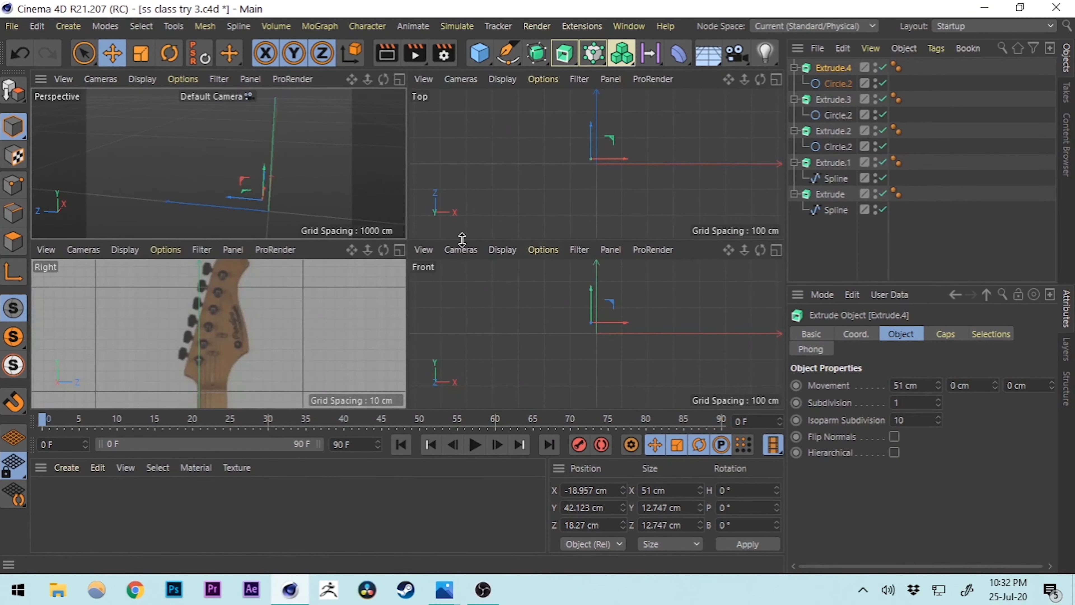
{"action": "middle_click", "coordinate": [329, 312]}
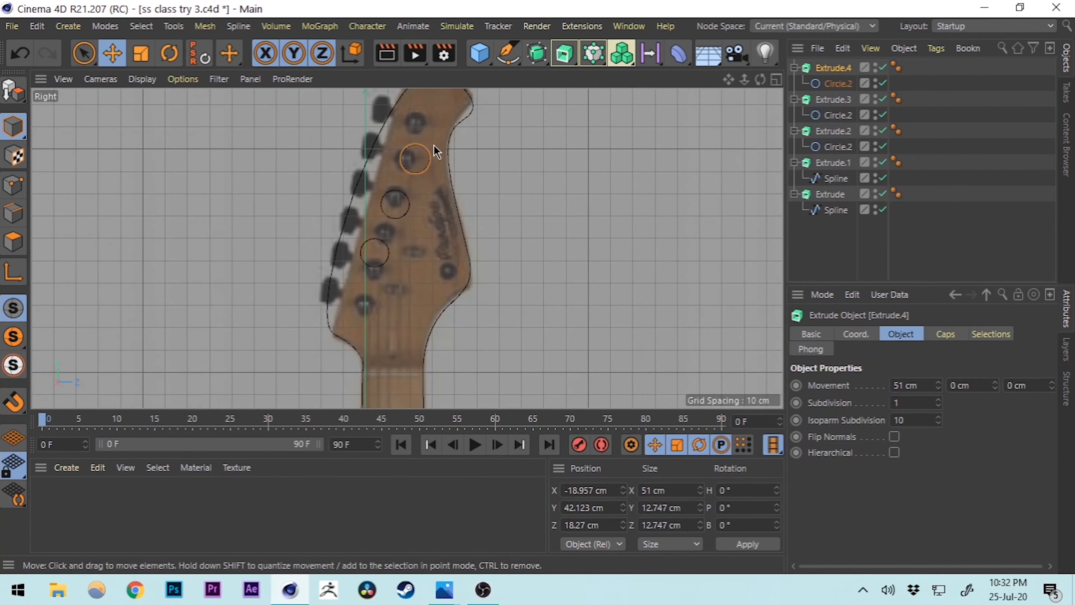
{"action": "scroll", "coordinate": [440, 250], "scroll_direction": "down", "scroll_amount": 5}
{"action": "middle_click_drag", "start_coordinate": [447, 282], "coordinate": [443, 224], "text": "alt"}
{"action": "left_click_drag", "start_coordinate": [458, 351], "coordinate": [462, 360]}
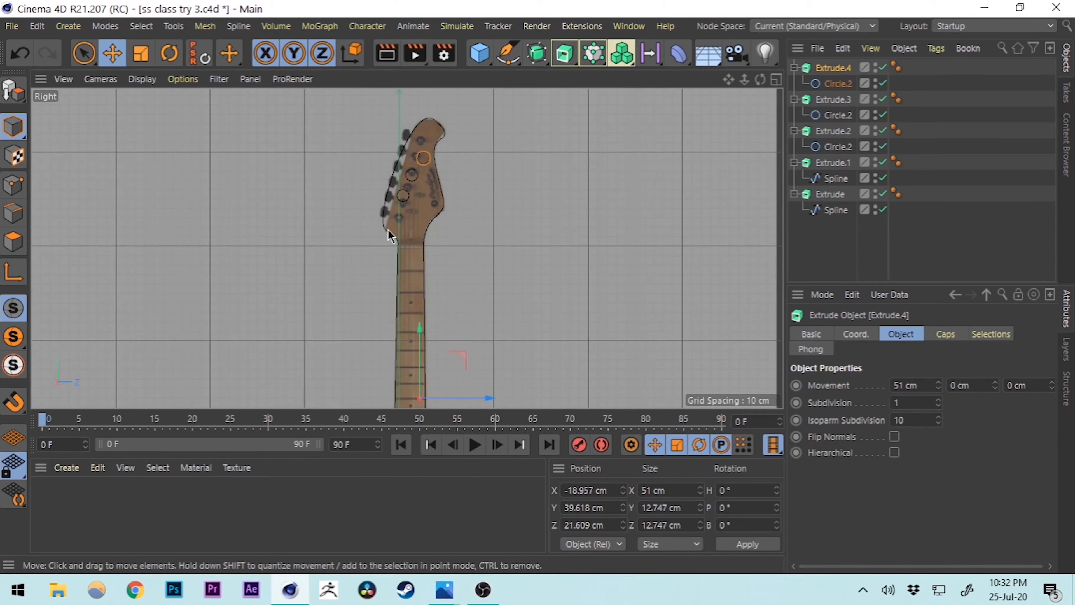
{"action": "left_click", "coordinate": [411, 177]}
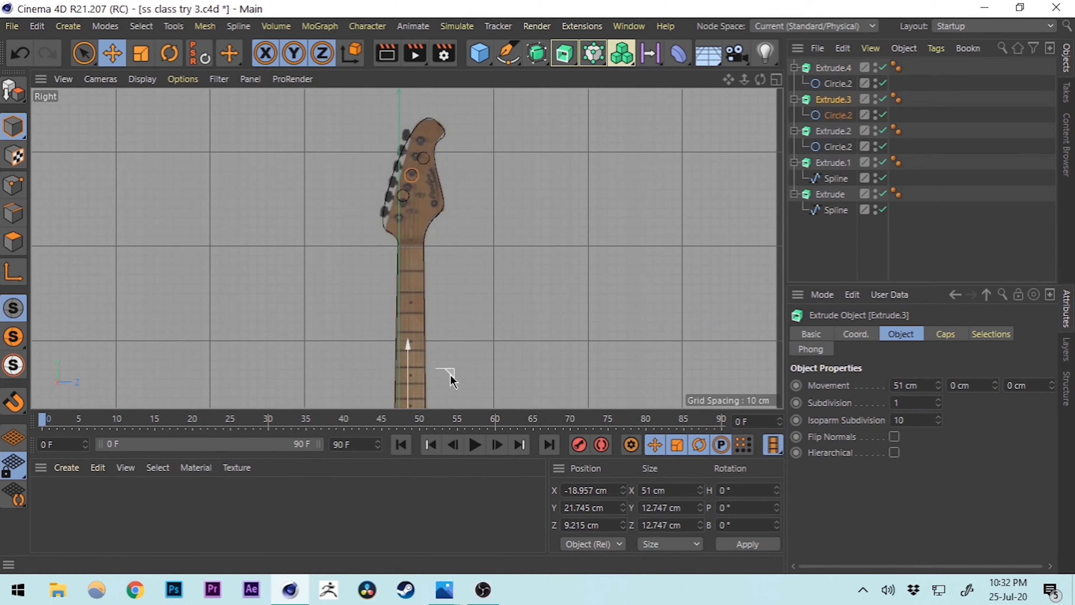
{"action": "left_click", "coordinate": [399, 199]}
{"action": "left_click_drag", "start_coordinate": [446, 398], "coordinate": [440, 394]}
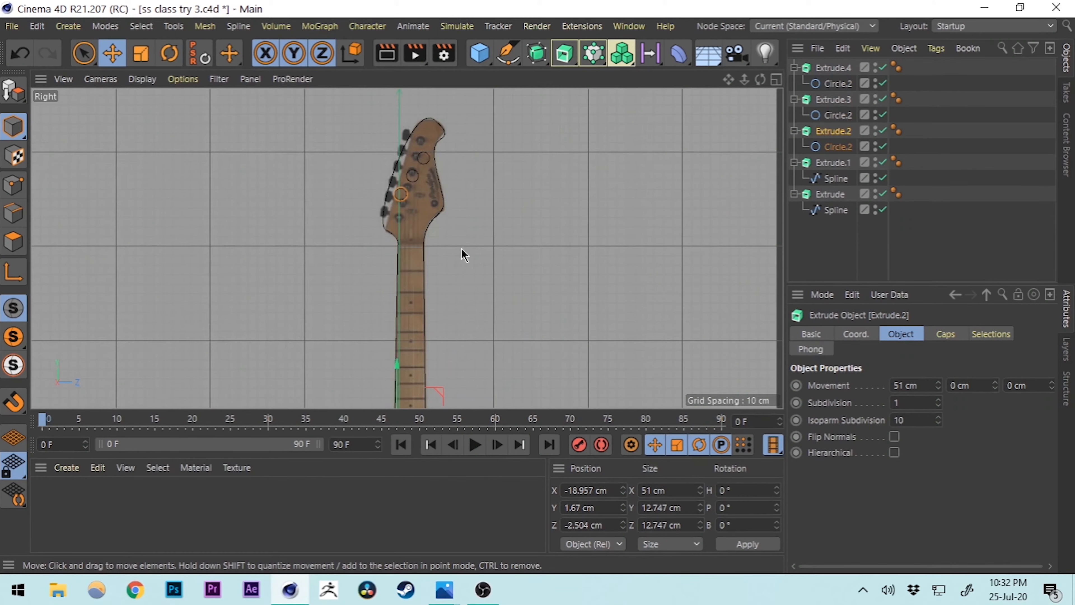
{"action": "middle_click", "coordinate": [461, 248]}
{"action": "middle_click", "coordinate": [281, 157]}
{"action": "left_click", "coordinate": [642, 213]}
- Start a Bezier spline in the Right view with a straight upper edge about 39.7 cm long on the pickup nearest the neck
{"action": "left_click_drag", "start_coordinate": [642, 214], "coordinate": [547, 192], "text": "alt"}
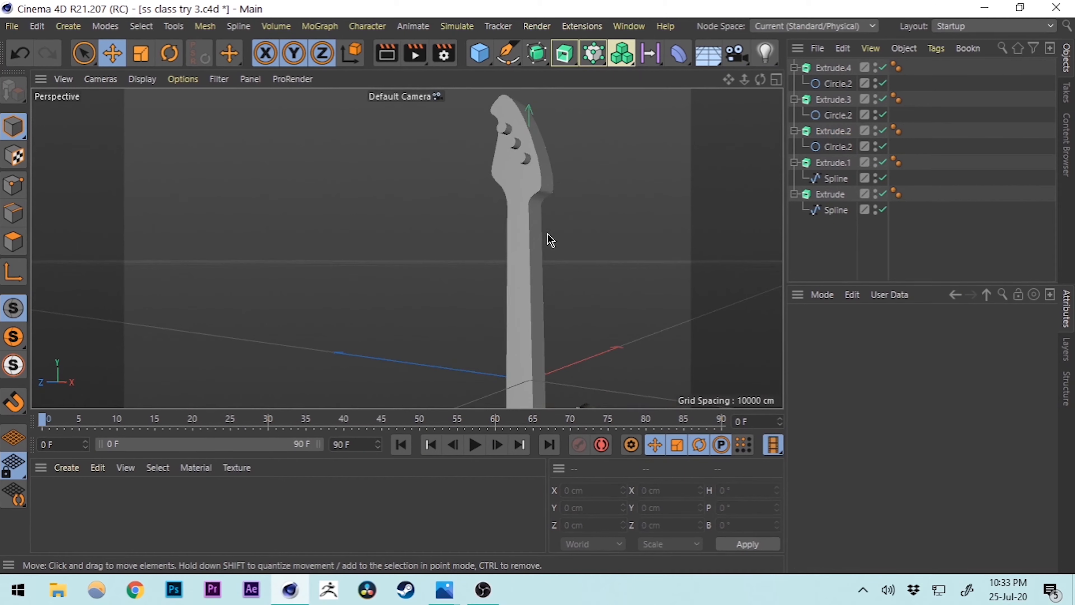
{"action": "scroll", "coordinate": [547, 247], "scroll_direction": "down", "scroll_amount": 4}
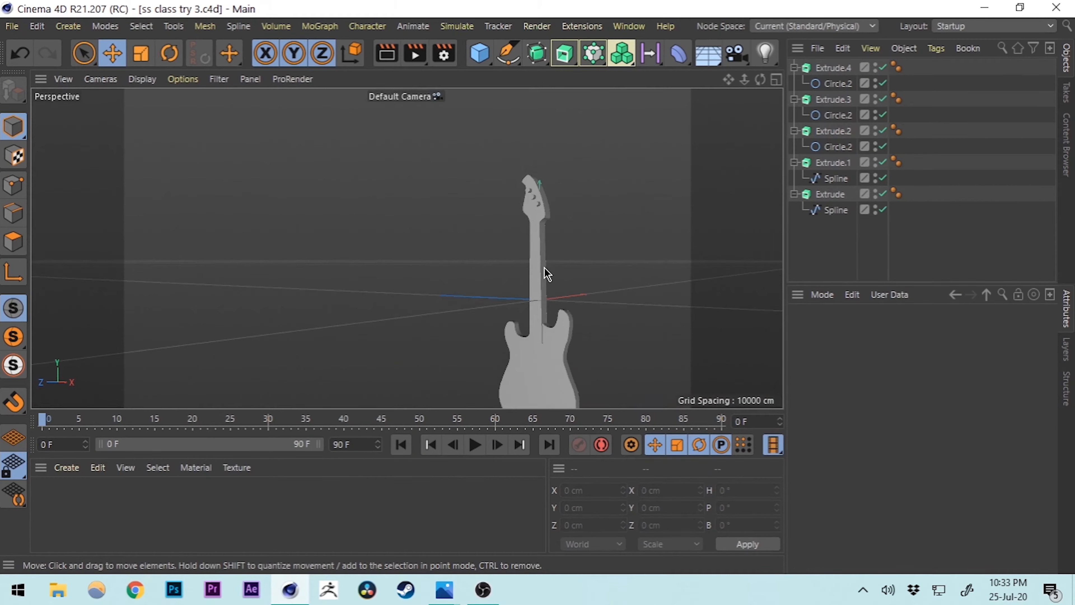
{"action": "scroll", "coordinate": [519, 243], "scroll_direction": "up", "scroll_amount": 3}
{"action": "key", "text": "F3"}
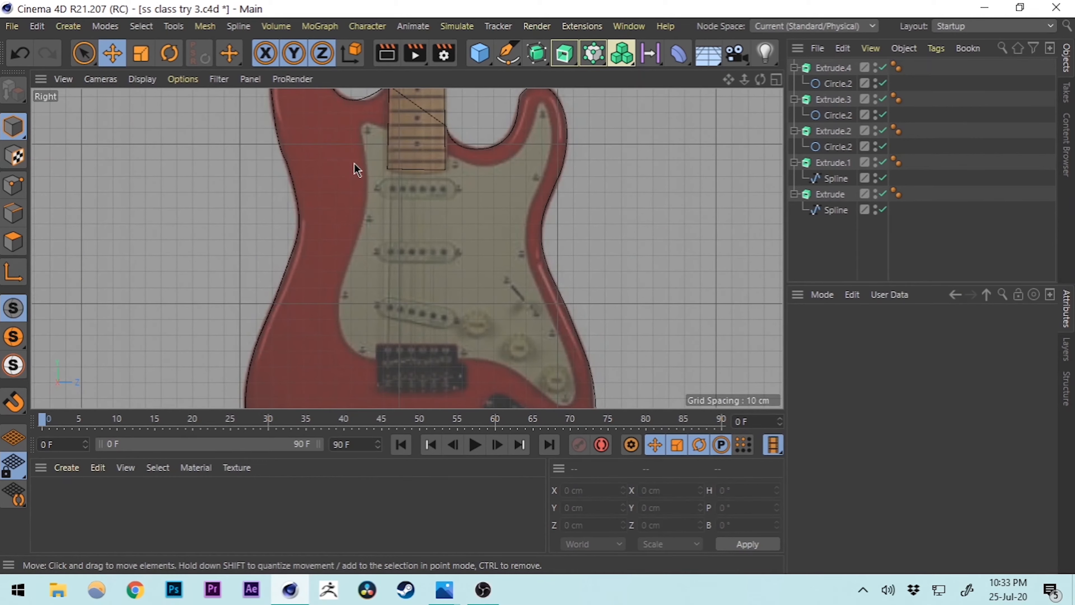
{"action": "left_click", "coordinate": [508, 52]}
{"action": "scroll", "coordinate": [431, 165], "scroll_direction": "up", "scroll_amount": 2}
{"action": "left_click", "coordinate": [359, 180]}
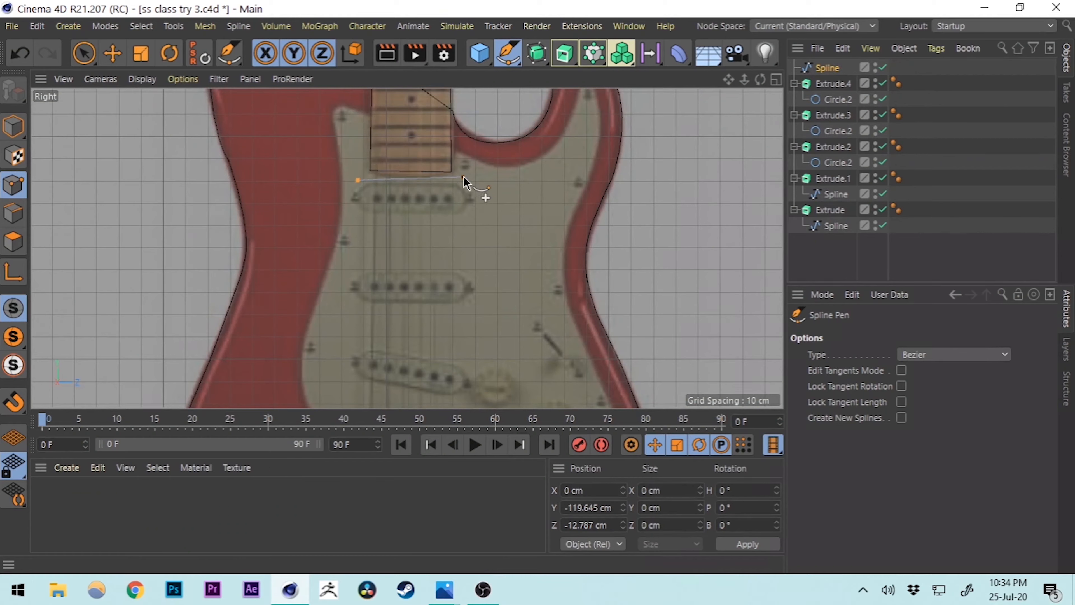
{"action": "key", "text": "ctrl+z"}
{"action": "left_click", "coordinate": [364, 181]}
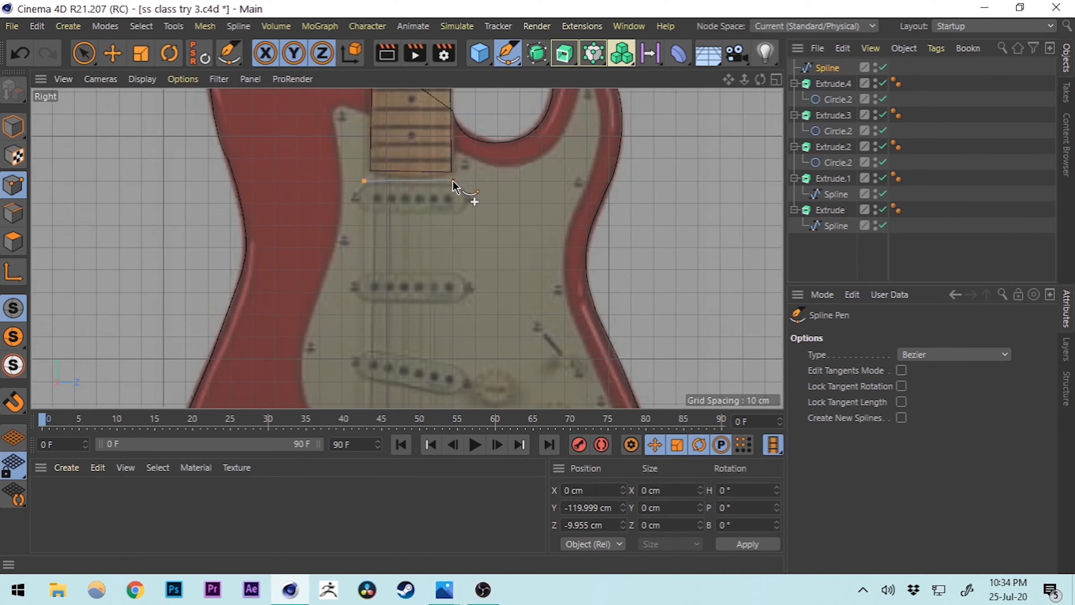
{"action": "left_click", "coordinate": [452, 181]}
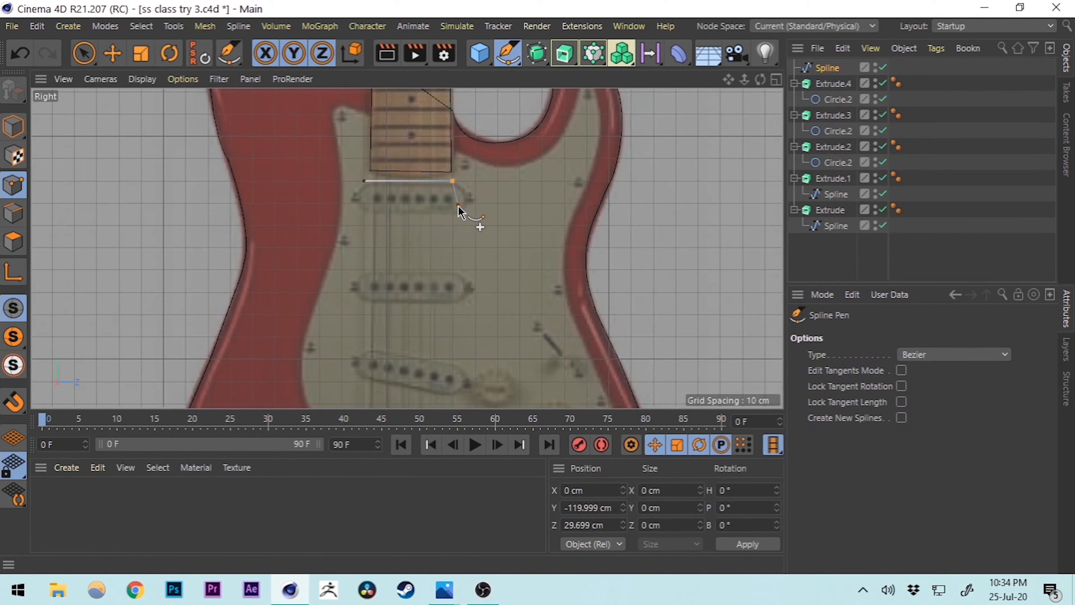
- Trace the rounded ends and lower edge of that pickup and close the spline
{"action": "left_click", "coordinate": [463, 192]}
{"action": "left_click_drag", "start_coordinate": [464, 198], "coordinate": [463, 203]}
{"action": "left_click", "coordinate": [451, 209]}
{"action": "left_click", "coordinate": [453, 207]}
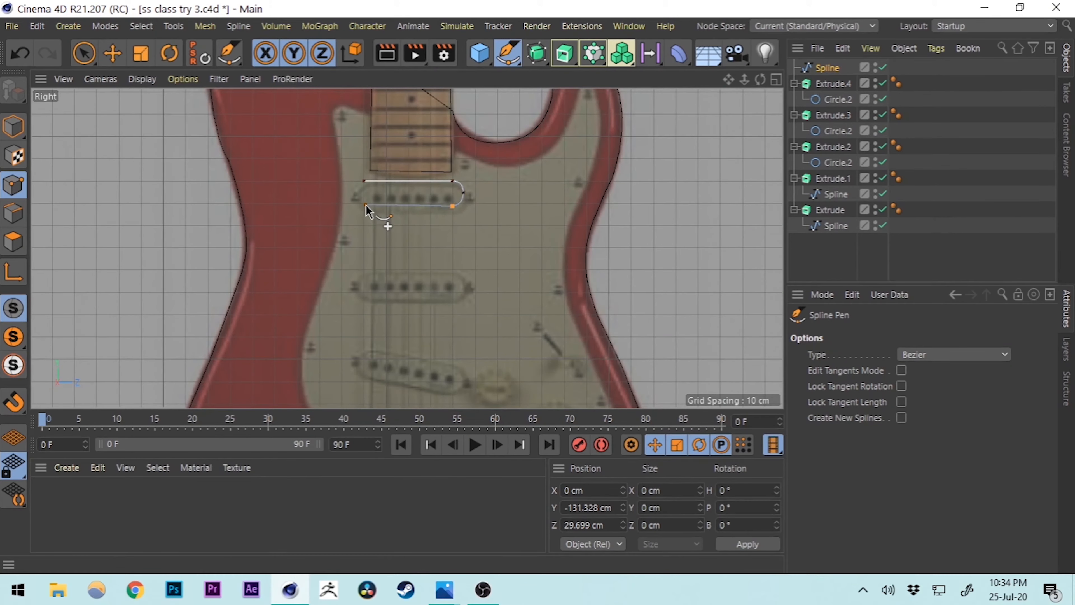
{"action": "left_click", "coordinate": [364, 206]}
{"action": "left_click_drag", "start_coordinate": [354, 197], "coordinate": [353, 190]}
{"action": "left_click", "coordinate": [363, 180]}
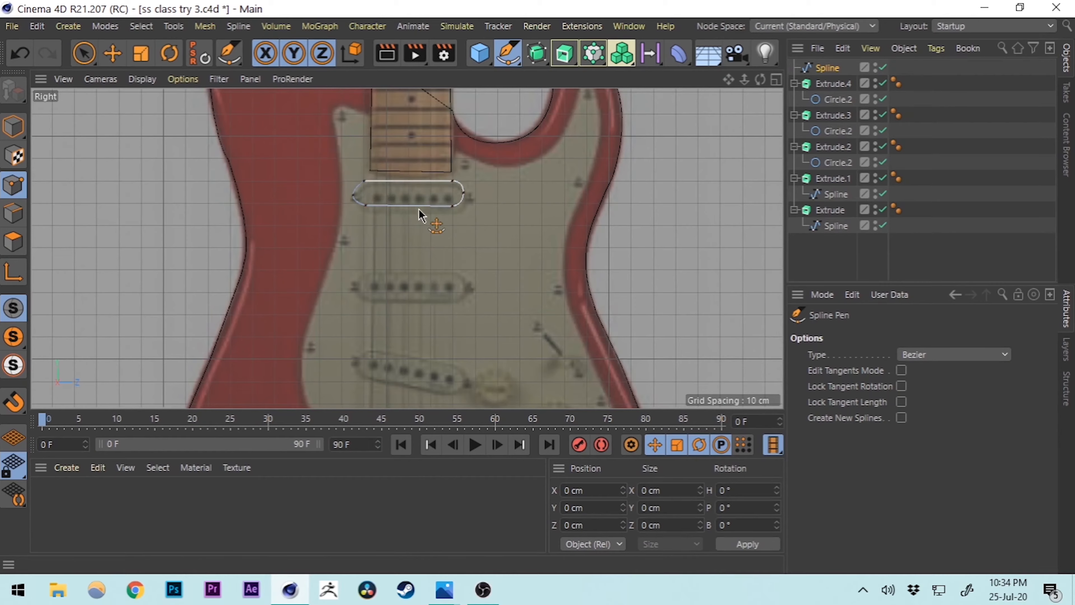
- Move the point on the pickup outline's pointed end inward to round that end, and deselect it
{"action": "scroll", "coordinate": [423, 203], "scroll_direction": "up", "scroll_amount": 3}
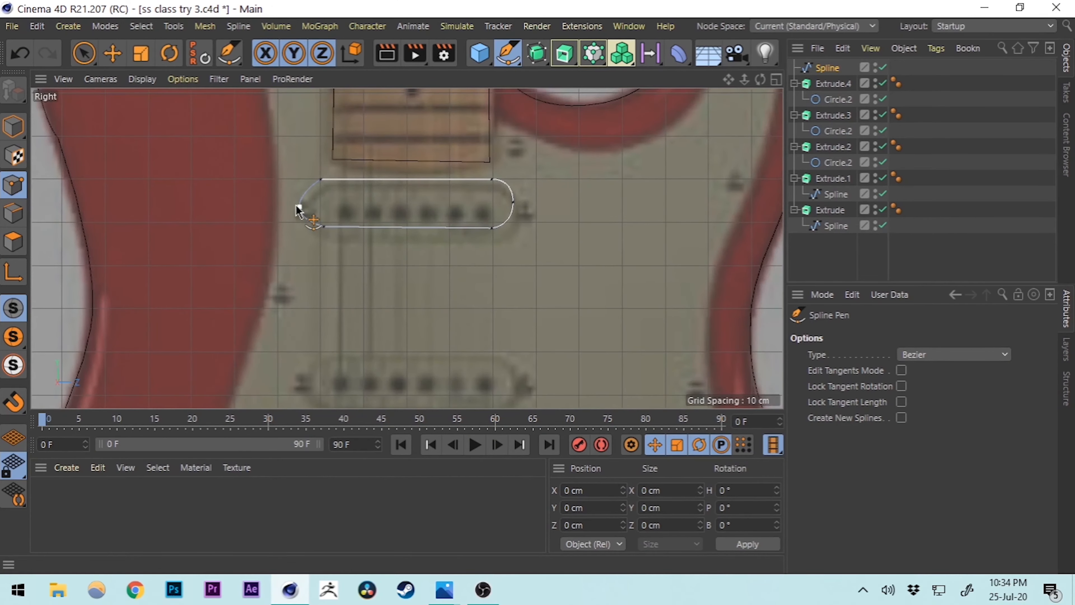
{"action": "left_click", "coordinate": [299, 206]}
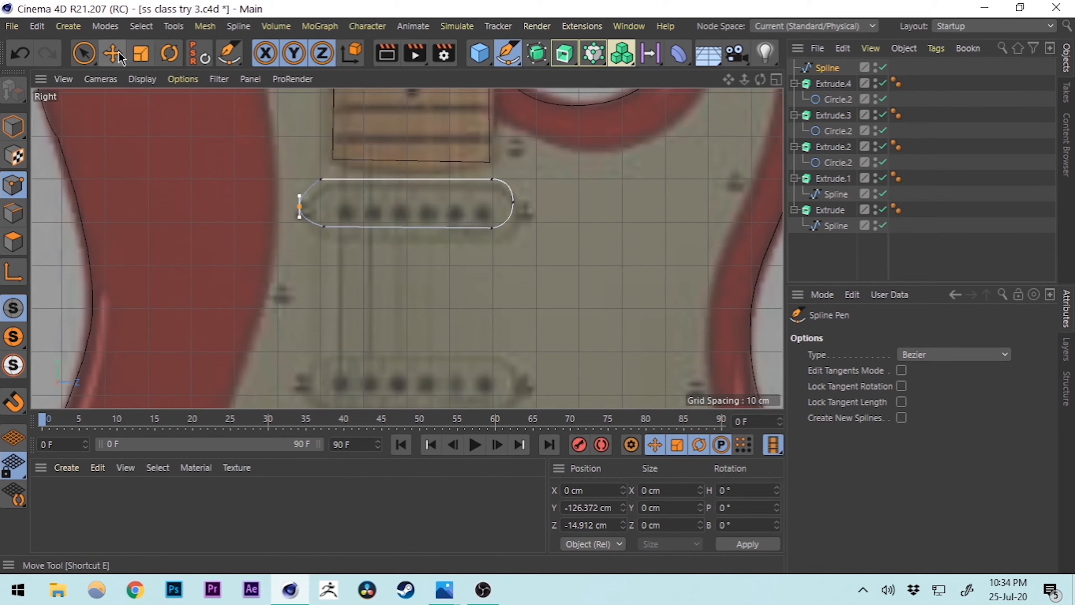
{"action": "key", "text": "e"}
{"action": "left_click_drag", "start_coordinate": [348, 209], "coordinate": [355, 204]}
{"action": "left_click_drag", "start_coordinate": [309, 150], "coordinate": [311, 146]}
{"action": "left_click", "coordinate": [424, 271]}
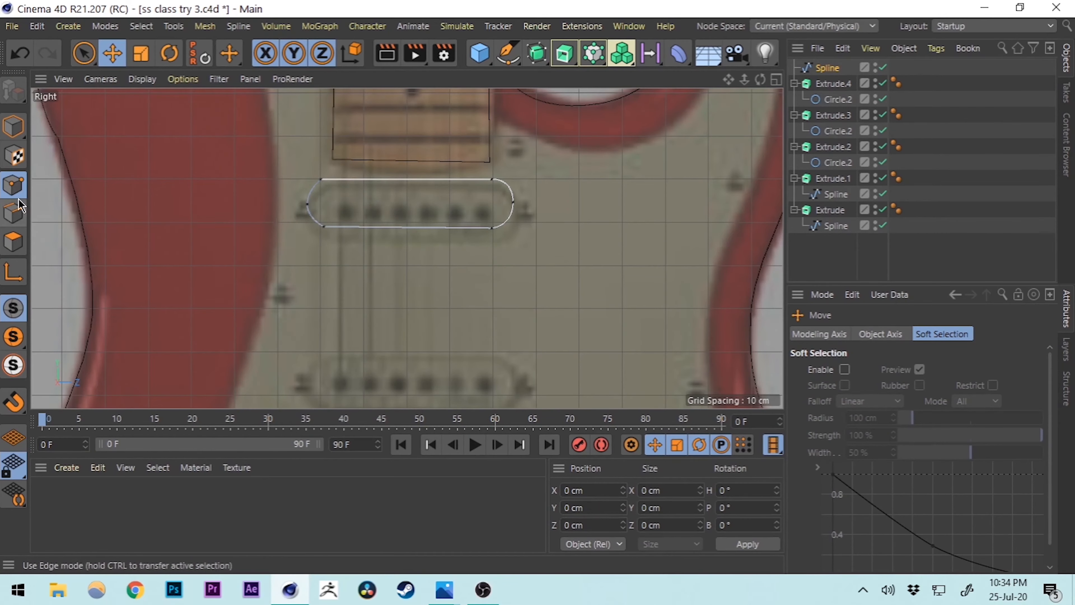
- Extrude the pickup outline with a movement of 39 cm in X and 0 cm in Z
{"action": "left_click", "coordinate": [565, 53], "text": "alt"}
{"action": "key", "text": "F1"}
{"action": "double_click", "coordinate": [1025, 385]}
{"action": "type", "text": "0"}
{"action": "left_click_drag", "start_coordinate": [937, 384], "coordinate": [937, 360]}
{"action": "left_click_drag", "start_coordinate": [504, 356], "coordinate": [569, 351], "text": "alt"}
{"action": "left_click_drag", "start_coordinate": [937, 388], "coordinate": [937, 402]}
- Move the extruded pickup along X to about -16.5 cm so that it sits in the front of the guitar body
{"action": "mouse_move", "coordinate": [530, 268]}
{"action": "left_mouse_down"}
{"action": "mouse_move", "coordinate": [496, 270]}
{"action": "mouse_move", "coordinate": [520, 267]}
{"action": "left_mouse_up"}
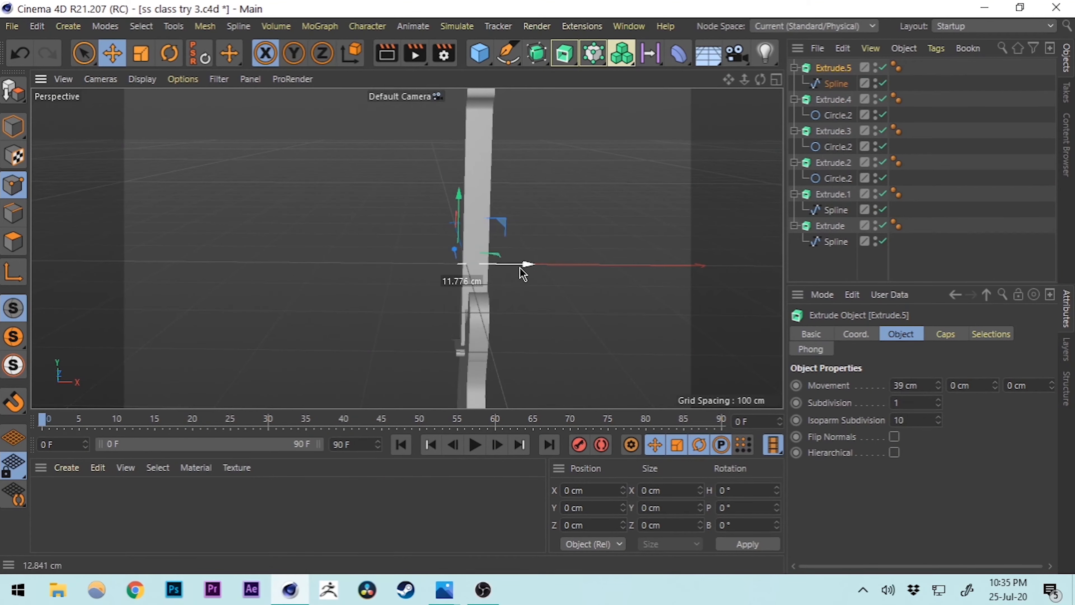
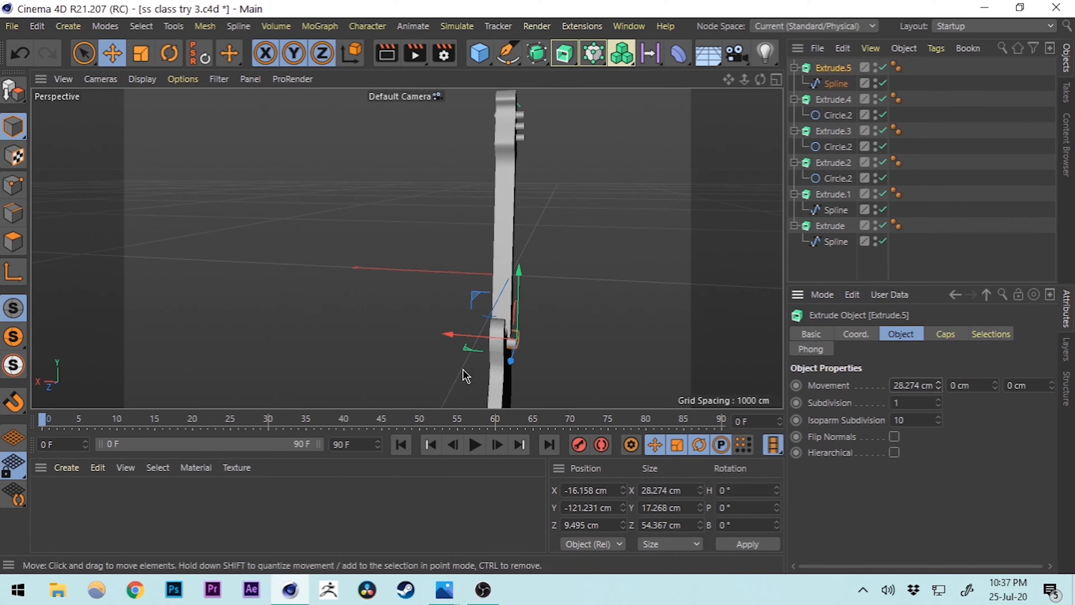
{"action": "left_click_drag", "start_coordinate": [455, 338], "coordinate": [458, 339]}
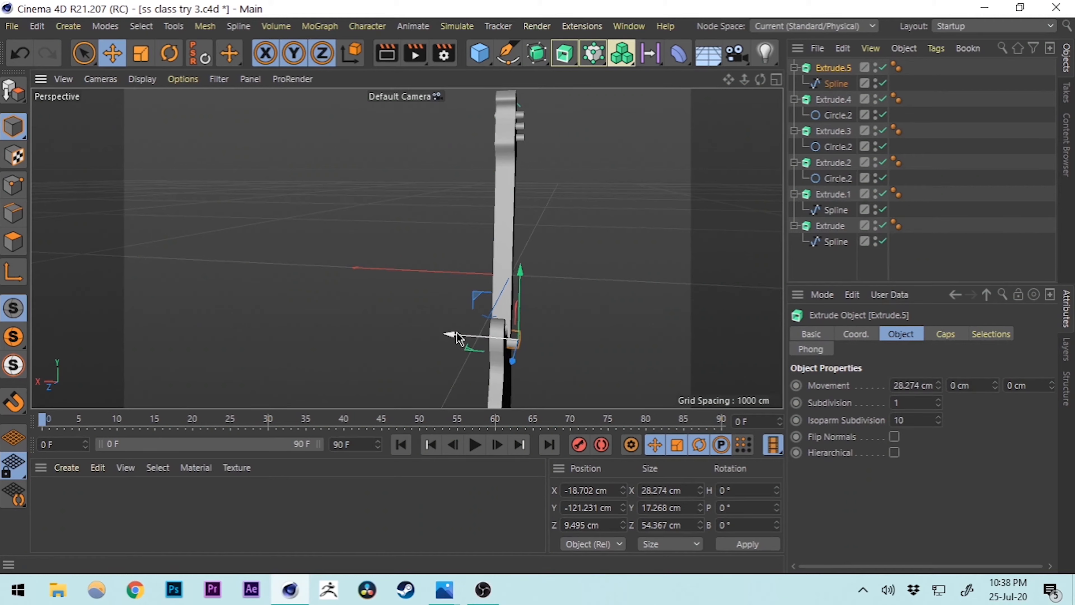
{"action": "scroll", "coordinate": [507, 341], "scroll_direction": "up", "scroll_amount": 4}
{"action": "left_click_drag", "start_coordinate": [520, 355], "coordinate": [451, 308], "text": "alt"}
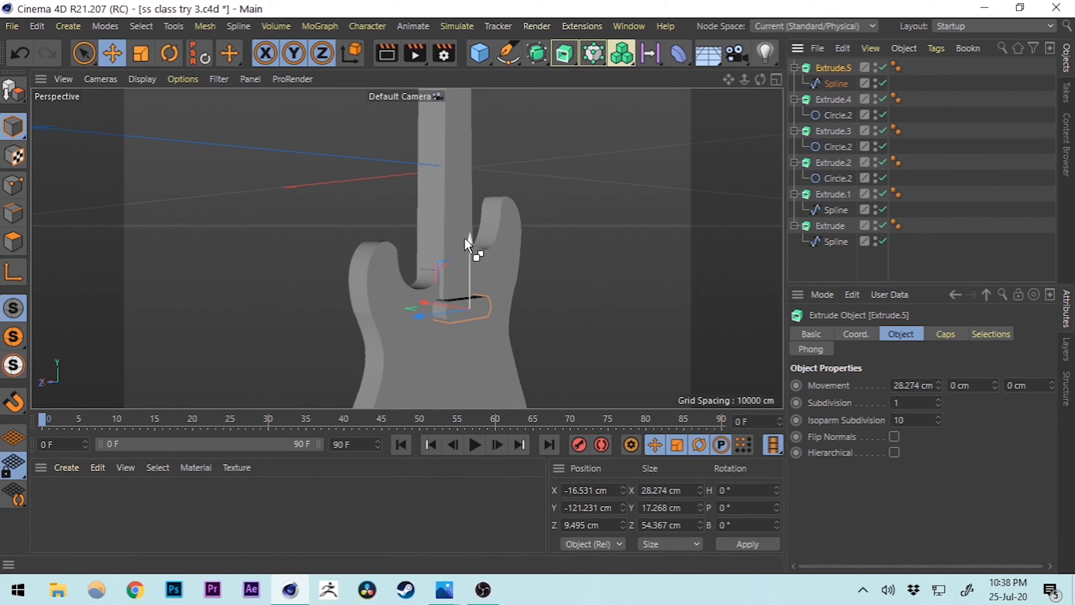
- Duplicate the pickup twice down the body along Y, placing the last copy at about Y -240.5 cm
{"action": "left_click_drag", "start_coordinate": [469, 237], "coordinate": [466, 283], "text": "ctrl"}
{"action": "left_click", "coordinate": [601, 332]}
{"action": "left_click_drag", "start_coordinate": [608, 337], "coordinate": [499, 309], "text": "alt"}
{"action": "scroll", "coordinate": [486, 305], "scroll_direction": "down", "scroll_amount": 2}
{"action": "middle_click_drag", "start_coordinate": [486, 304], "coordinate": [527, 229], "text": "alt"}
{"action": "left_click", "coordinate": [833, 68]}
{"action": "left_click_drag", "start_coordinate": [468, 192], "coordinate": [469, 260], "text": "ctrl"}
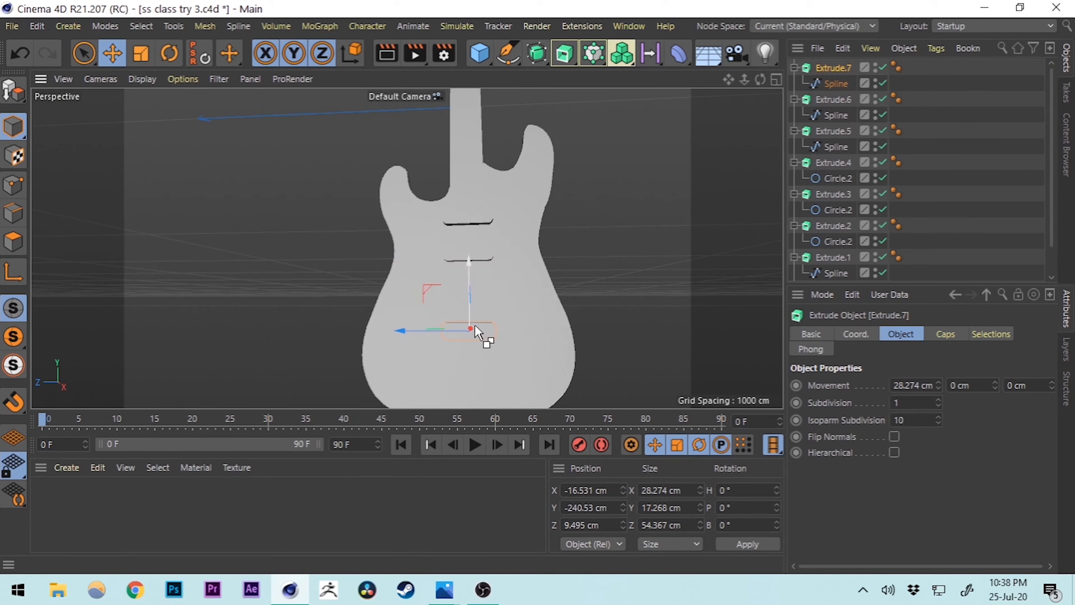
- Scale the lowest pickup copy to about 46.2 x 30.2 x 51.3 cm, and deselect it
{"action": "scroll", "coordinate": [517, 336], "scroll_direction": "up", "scroll_amount": 3}
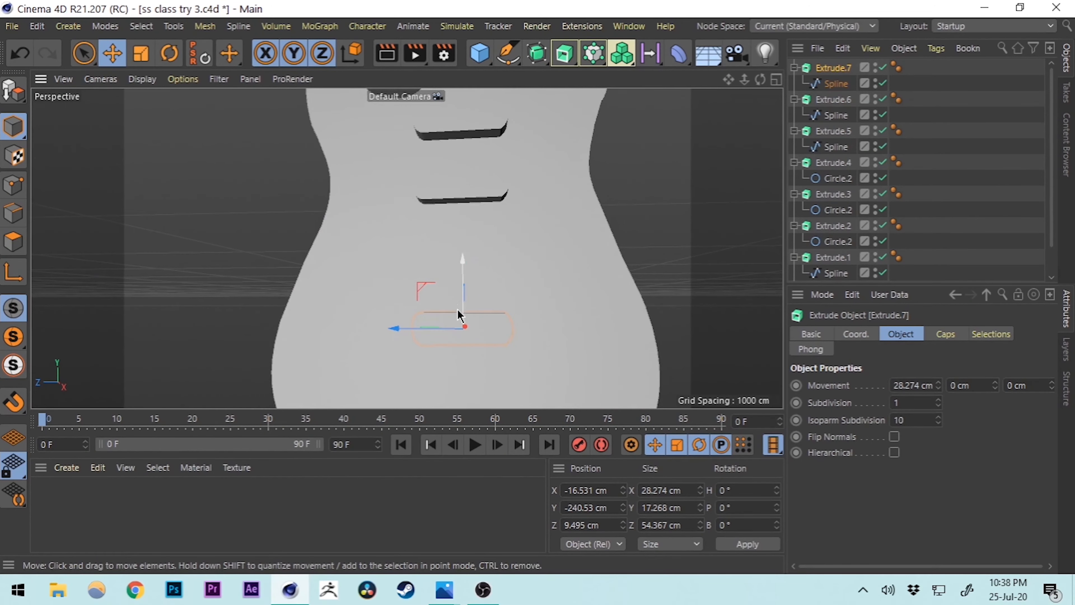
{"action": "key", "text": "e"}
{"action": "left_click", "coordinate": [141, 53]}
{"action": "left_click_drag", "start_coordinate": [463, 256], "coordinate": [463, 215]}
{"action": "left_click_drag", "start_coordinate": [347, 333], "coordinate": [422, 334], "text": "alt"}
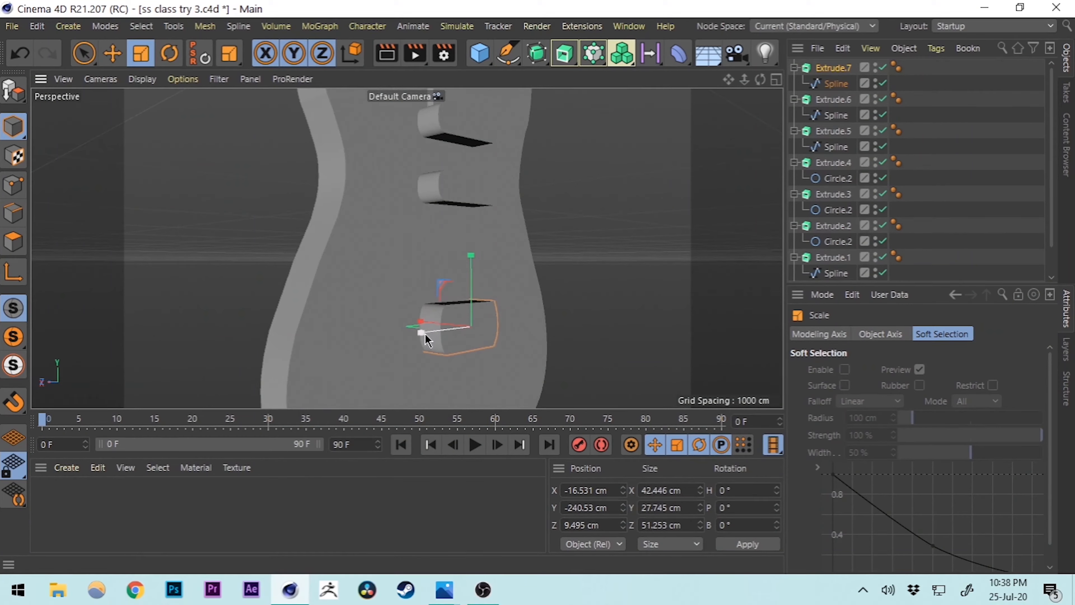
{"action": "left_click_drag", "start_coordinate": [554, 334], "coordinate": [506, 322], "text": "alt"}
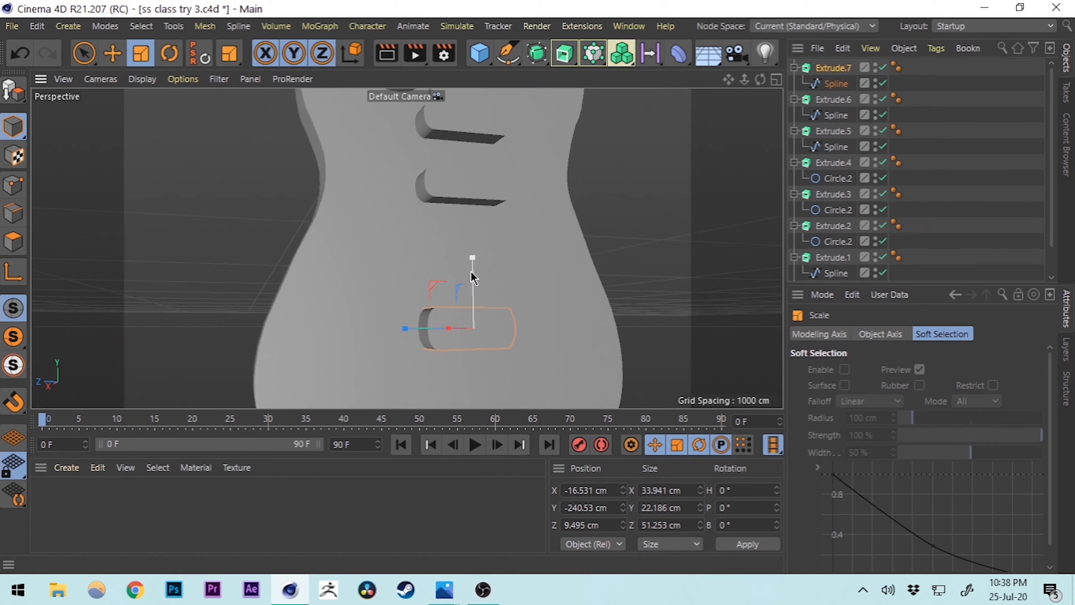
{"action": "left_click_drag", "start_coordinate": [501, 297], "coordinate": [440, 281], "text": "alt"}
{"action": "left_click_drag", "start_coordinate": [408, 348], "coordinate": [485, 357], "text": "alt"}
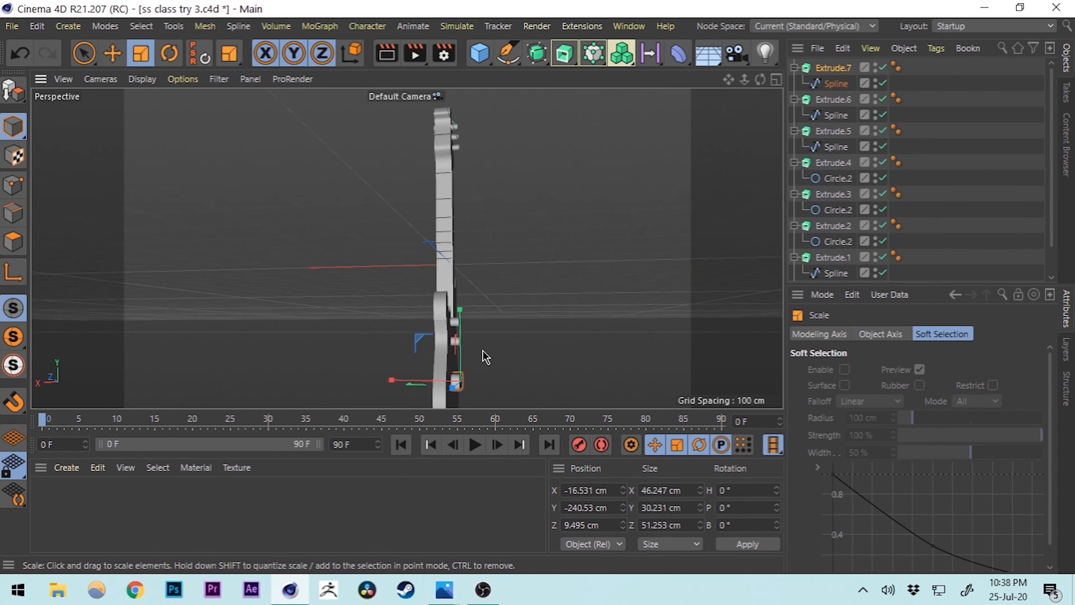
{"action": "left_click", "coordinate": [539, 327]}
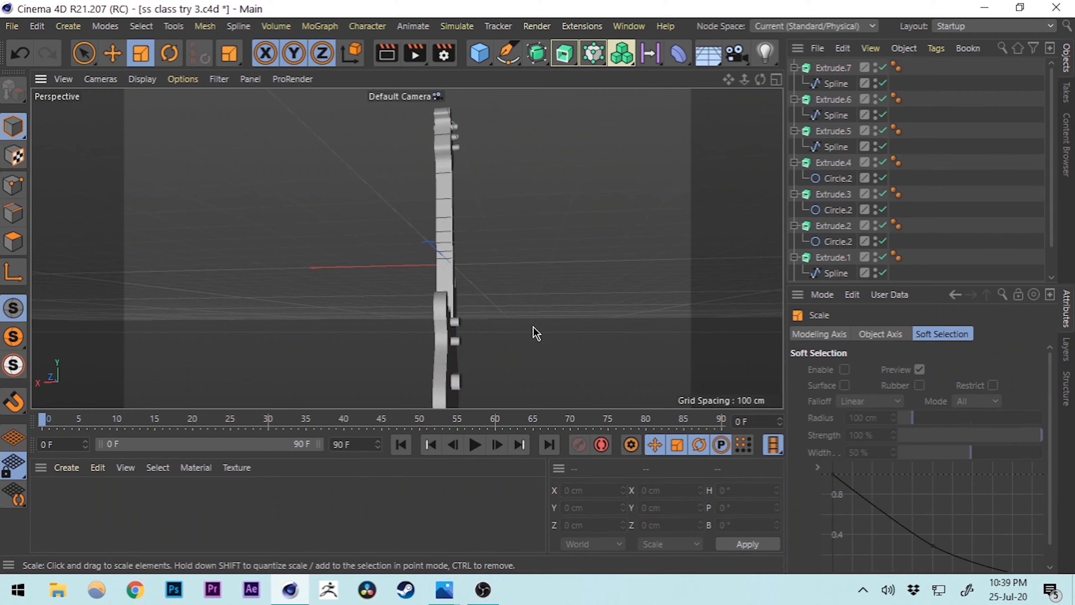
- Add a 200 cm high cylinder for a string, about 15.8 cm in diameter, and move it along X to about -12.5 cm
{"action": "left_click_drag", "start_coordinate": [507, 284], "coordinate": [452, 292], "text": "alt"}
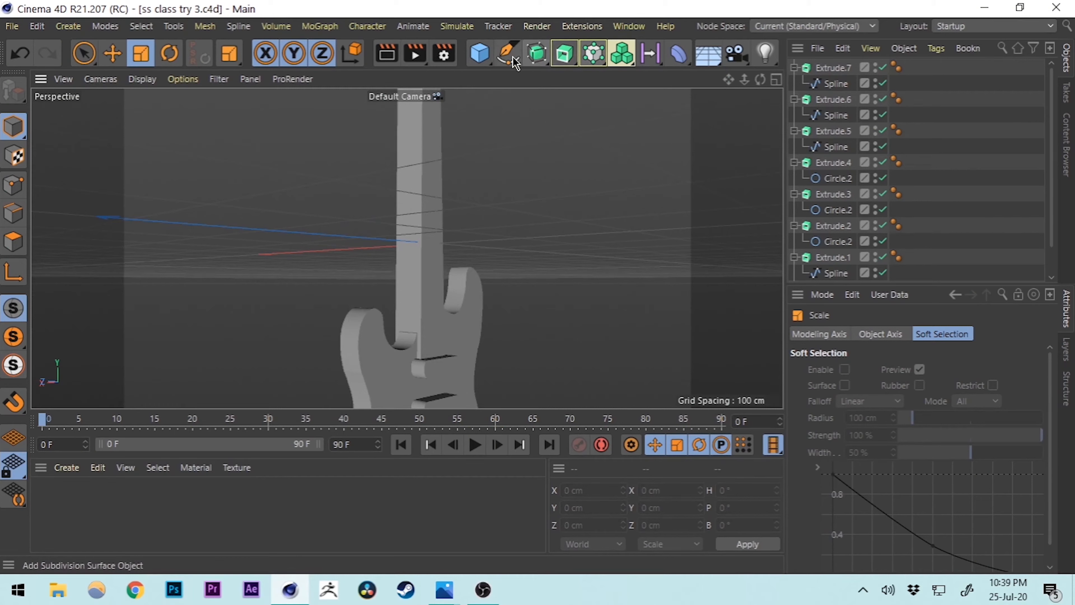
{"action": "left_click", "coordinate": [482, 58]}
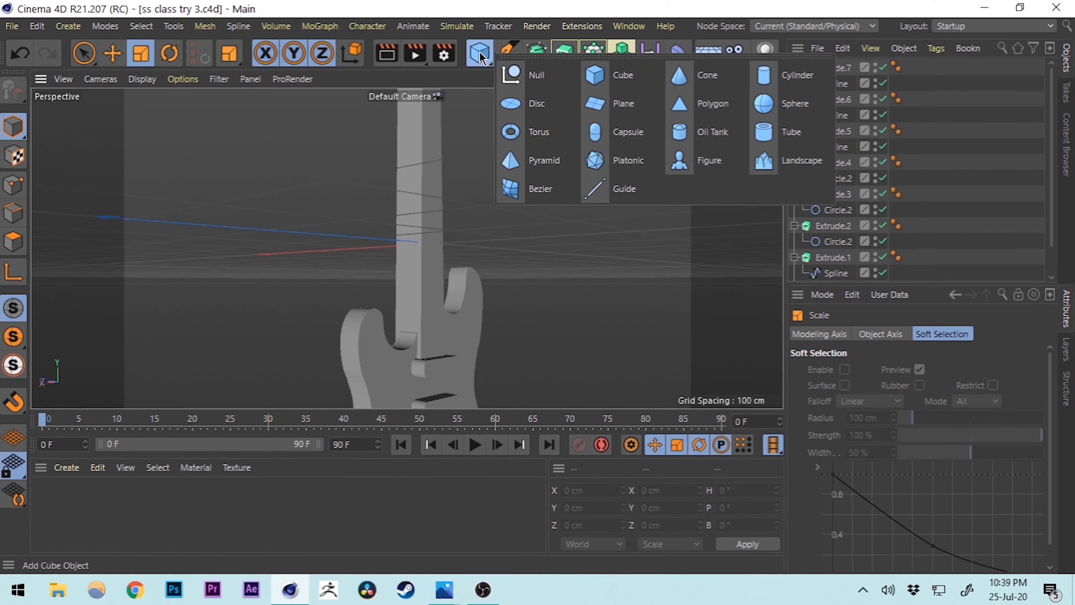
{"action": "left_click", "coordinate": [784, 82]}
{"action": "left_click_drag", "start_coordinate": [377, 236], "coordinate": [405, 211], "text": "alt"}
{"action": "left_click_drag", "start_coordinate": [394, 279], "coordinate": [427, 315], "text": "alt"}
{"action": "left_click", "coordinate": [113, 53]}
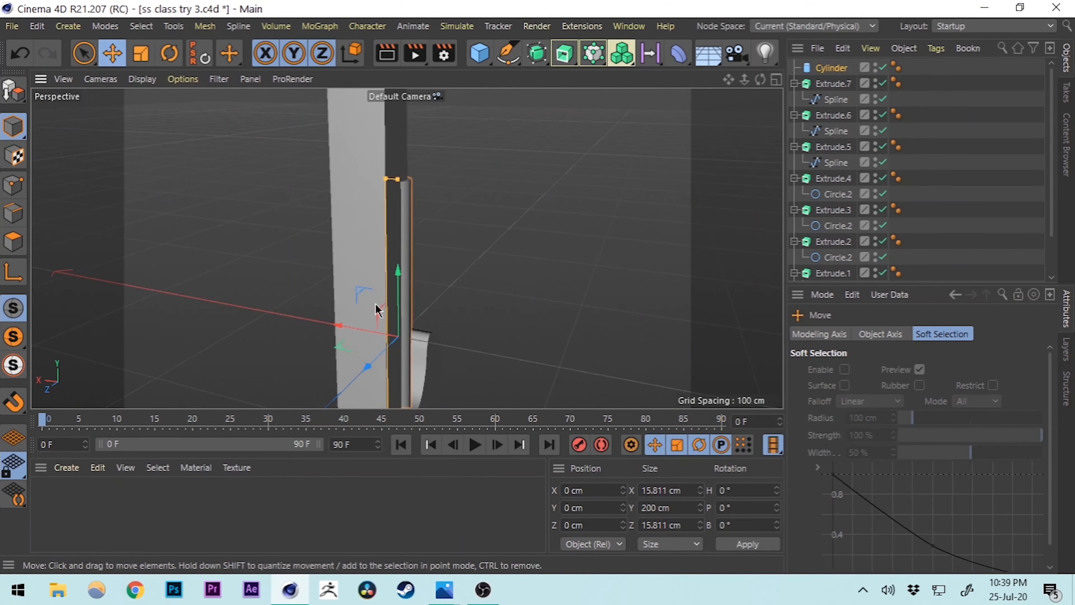
{"action": "left_click_drag", "start_coordinate": [307, 270], "coordinate": [417, 339], "text": "alt"}
{"action": "middle_click_drag", "start_coordinate": [415, 333], "coordinate": [443, 295], "text": "alt"}
{"action": "left_click_drag", "start_coordinate": [361, 288], "coordinate": [369, 289]}
- Thin the string cylinder to a diameter of about 5 cm
{"action": "middle_click_drag", "start_coordinate": [429, 220], "coordinate": [427, 269], "text": "alt"}
{"action": "mouse_move", "coordinate": [428, 269]}
{"action": "right_mouse_down", "text": "alt"}
{"action": "mouse_move", "coordinate": [470, 290]}
{"action": "mouse_move", "coordinate": [439, 258]}
{"action": "right_mouse_up", "text": "alt"}
{"action": "middle_click_drag", "start_coordinate": [440, 258], "coordinate": [470, 309], "text": "alt"}
{"action": "left_click_drag", "start_coordinate": [471, 310], "coordinate": [402, 272], "text": "alt"}
{"action": "left_click_drag", "start_coordinate": [434, 306], "coordinate": [511, 395], "text": "alt"}
{"action": "scroll", "coordinate": [460, 307], "scroll_direction": "up", "scroll_amount": 3}
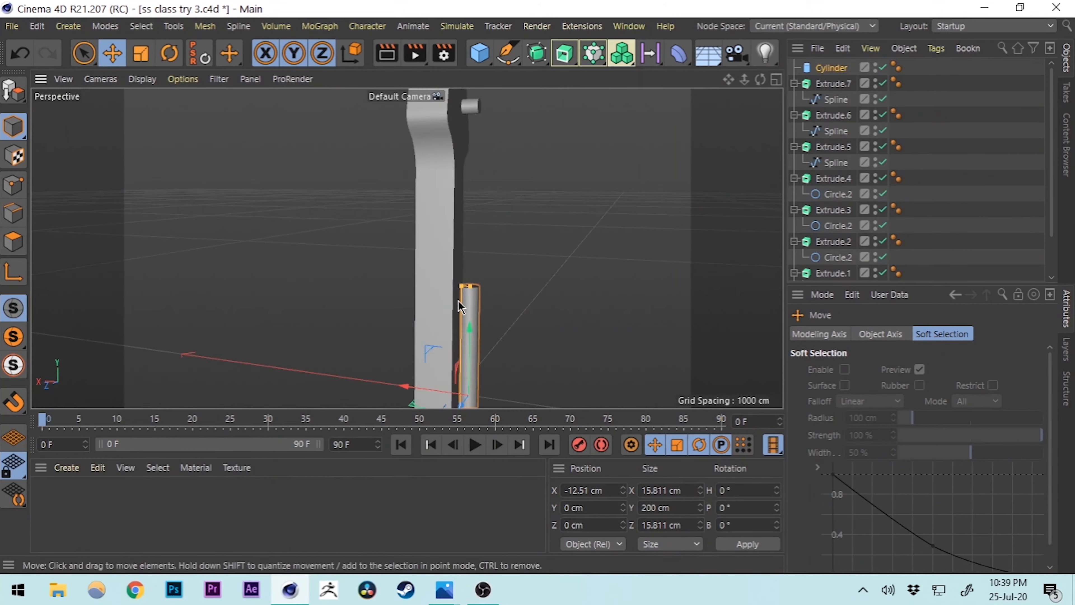
{"action": "scroll", "coordinate": [463, 289], "scroll_direction": "up", "scroll_amount": 2}
{"action": "left_click_drag", "start_coordinate": [459, 286], "coordinate": [468, 288]}
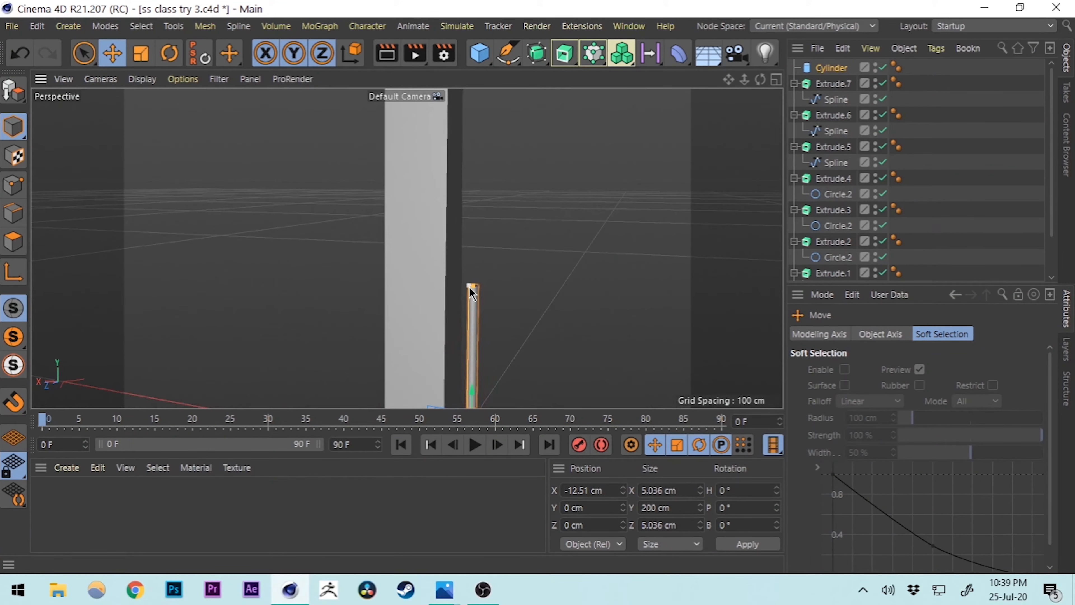
- Move the string cylinder up along the neck to about Y 153.4 cm
{"action": "scroll", "coordinate": [500, 317], "scroll_direction": "down", "scroll_amount": 3}
{"action": "middle_click_drag", "start_coordinate": [500, 317], "coordinate": [489, 294], "text": "alt"}
{"action": "left_click_drag", "start_coordinate": [478, 307], "coordinate": [467, 153]}
- Shift the string cylinder along Z to about 1.5 cm to line it up with the lowest tuning peg
{"action": "scroll", "coordinate": [586, 211], "scroll_direction": "down", "scroll_amount": 3}
{"action": "middle_click_drag", "start_coordinate": [585, 212], "coordinate": [407, 248], "text": "alt"}
{"action": "left_click_drag", "start_coordinate": [406, 248], "coordinate": [200, 250], "text": "alt"}
{"action": "scroll", "coordinate": [348, 189], "scroll_direction": "up", "scroll_amount": 8}
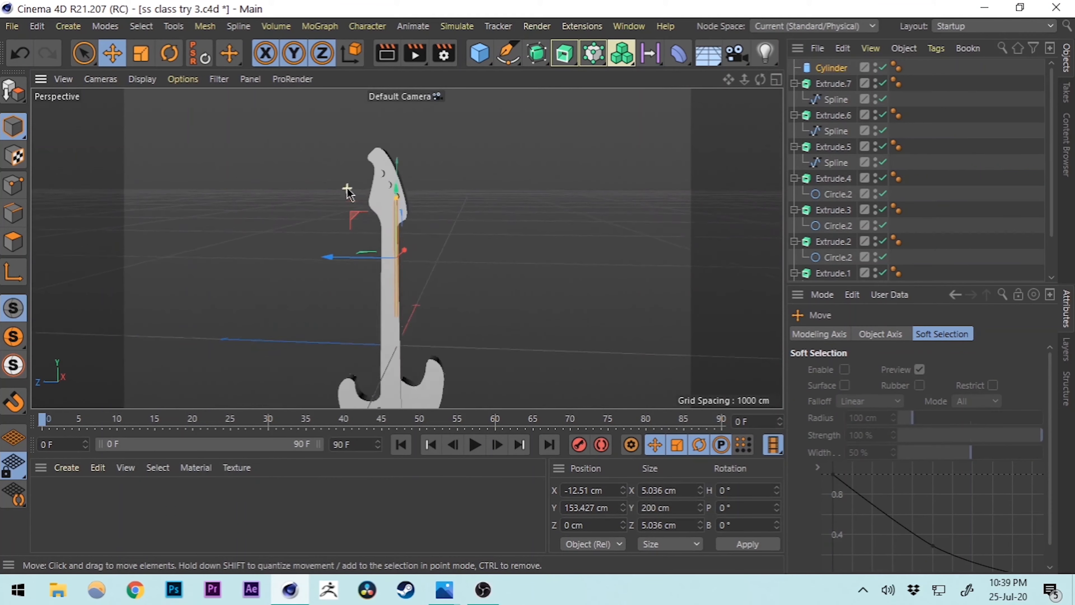
{"action": "middle_click_drag", "start_coordinate": [374, 257], "coordinate": [482, 233], "text": "alt"}
{"action": "mouse_move", "coordinate": [508, 225]}
{"action": "left_mouse_down", "text": "alt"}
{"action": "mouse_move", "coordinate": [542, 211]}
{"action": "mouse_move", "coordinate": [531, 199]}
{"action": "left_mouse_up", "text": "alt"}
{"action": "scroll", "coordinate": [482, 197], "scroll_direction": "down", "scroll_amount": 5}
{"action": "scroll", "coordinate": [481, 221], "scroll_direction": "down", "scroll_amount": 4}
{"action": "mouse_move", "coordinate": [476, 215]}
{"action": "middle_mouse_down", "text": "alt"}
{"action": "mouse_move", "coordinate": [477, 168]}
{"action": "mouse_move", "coordinate": [471, 202]}
{"action": "middle_mouse_up", "text": "alt"}
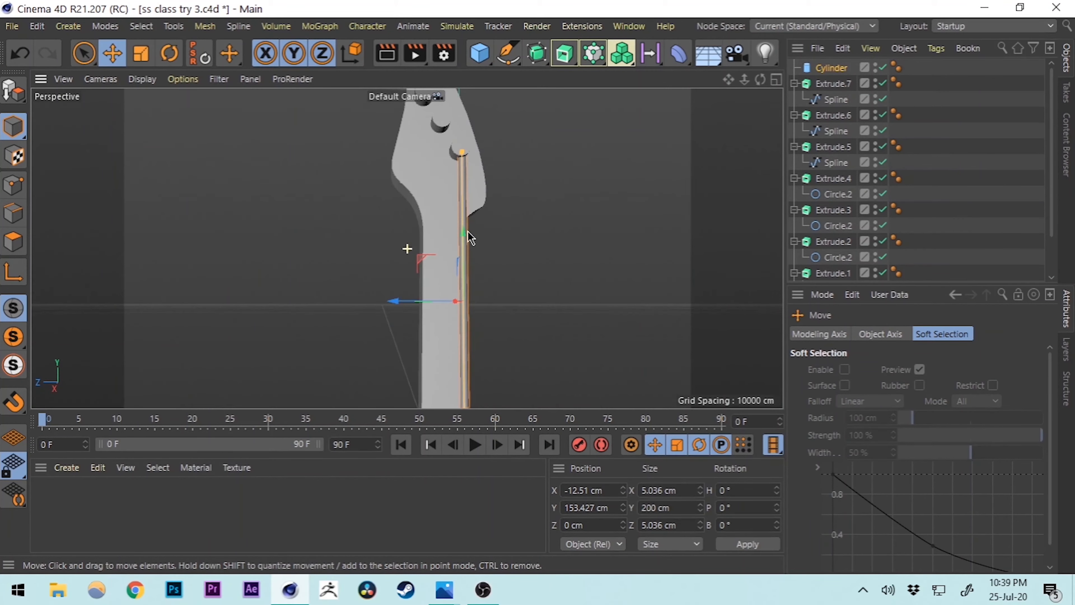
{"action": "left_click_drag", "start_coordinate": [397, 302], "coordinate": [394, 302]}
- Scale the string cylinder up uniformly to about 454.6 cm in length and 11.4 cm in diameter
{"action": "left_click_drag", "start_coordinate": [510, 247], "coordinate": [576, 282], "text": "alt"}
{"action": "scroll", "coordinate": [543, 349], "scroll_direction": "down", "scroll_amount": 4}
{"action": "scroll", "coordinate": [543, 357], "scroll_direction": "down", "scroll_amount": 4}
{"action": "middle_click_drag", "start_coordinate": [538, 338], "coordinate": [496, 174], "text": "alt"}
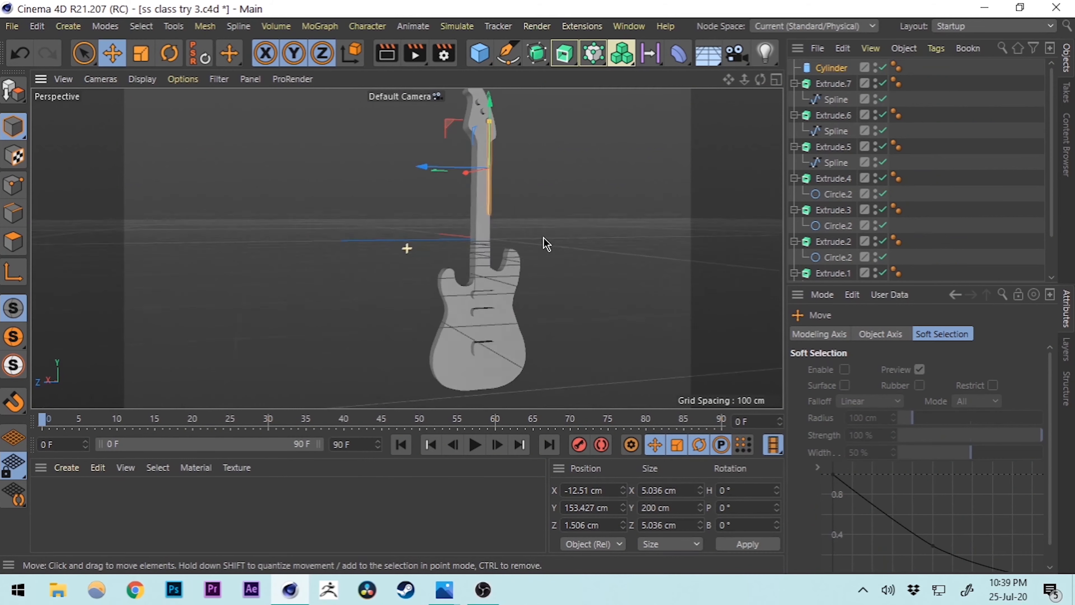
{"action": "left_click_drag", "start_coordinate": [545, 243], "coordinate": [558, 252], "text": "alt"}
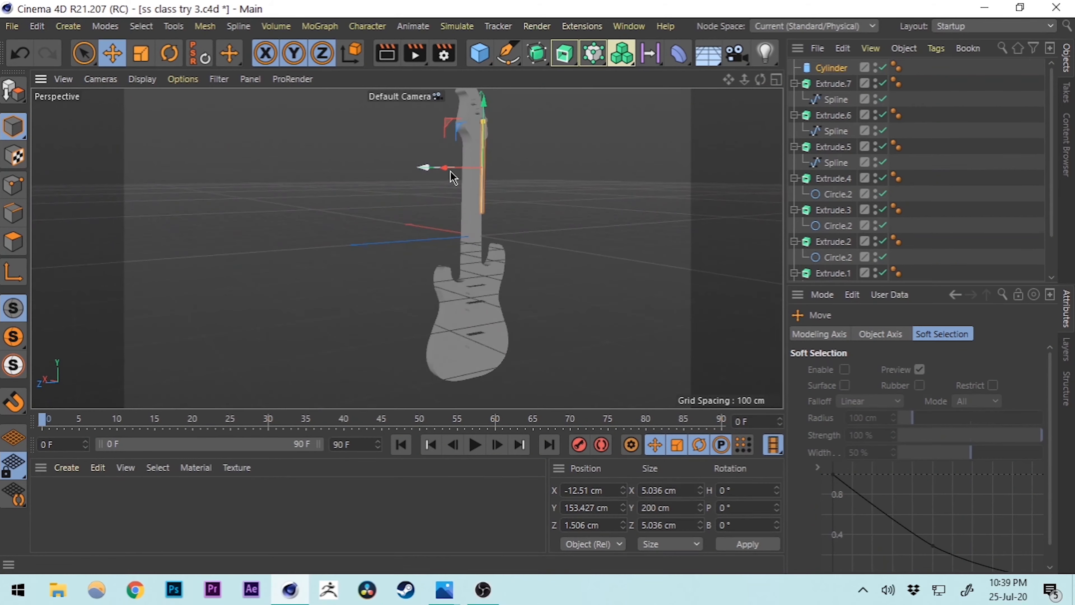
{"action": "key", "text": "t"}
{"action": "left_click_drag", "start_coordinate": [488, 106], "coordinate": [491, 112]}
{"action": "scroll", "coordinate": [523, 239], "scroll_direction": "down", "scroll_amount": 5}
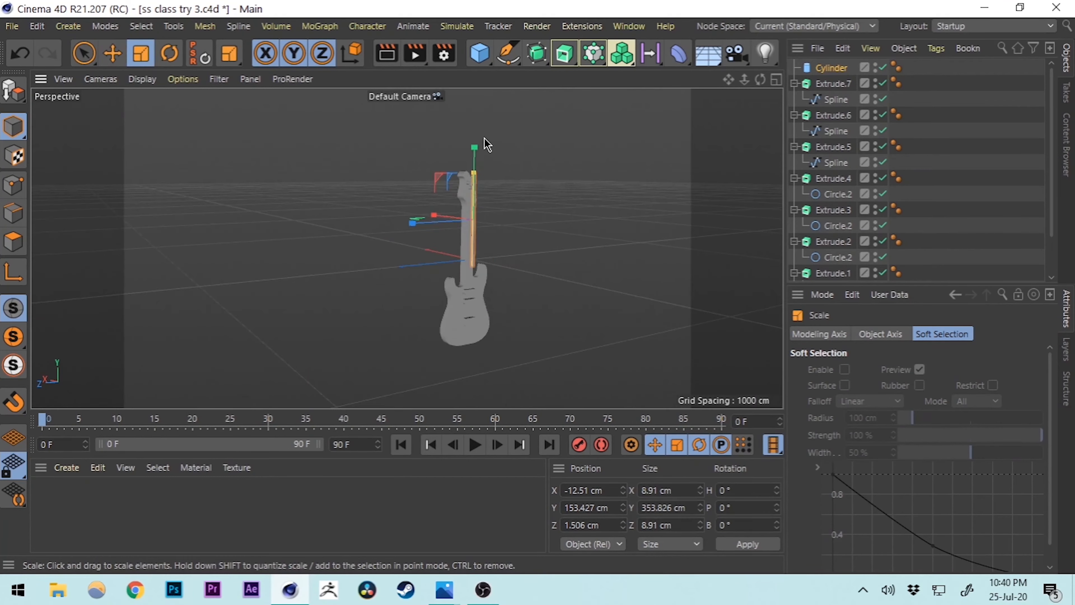
{"action": "left_click_drag", "start_coordinate": [477, 153], "coordinate": [476, 99]}
{"action": "left_click_drag", "start_coordinate": [473, 138], "coordinate": [470, 132]}
{"action": "scroll", "coordinate": [487, 216], "scroll_direction": "up", "scroll_amount": 3}
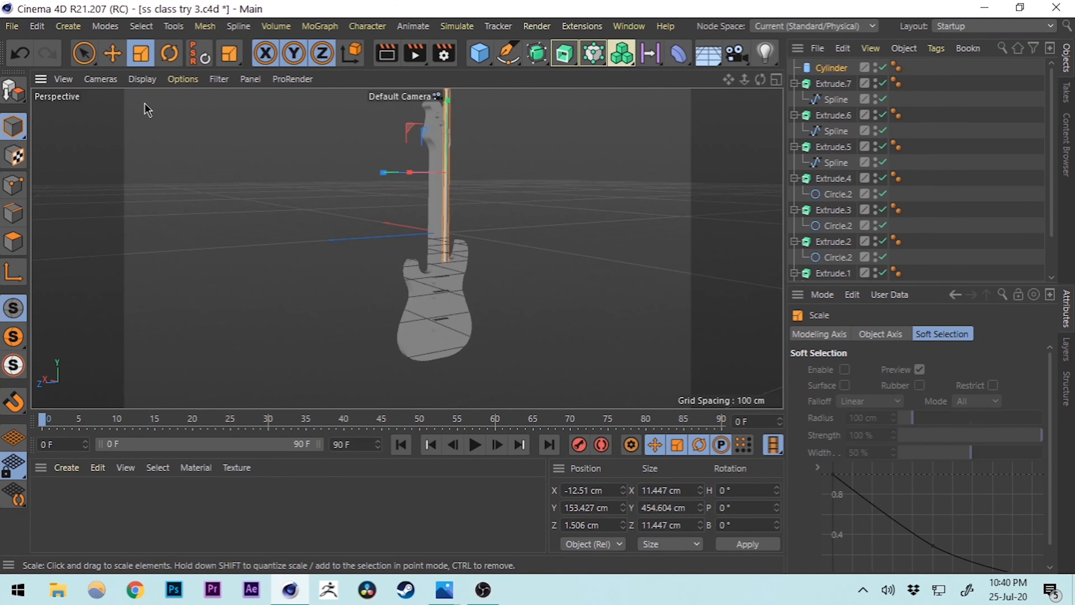
- Move the enlarged string cylinder down along Y to about 34 cm
{"action": "left_click", "coordinate": [112, 52]}
{"action": "middle_click_drag", "start_coordinate": [519, 202], "coordinate": [508, 260], "text": "alt"}
{"action": "left_click_drag", "start_coordinate": [438, 163], "coordinate": [439, 214]}
{"action": "scroll", "coordinate": [422, 371], "scroll_direction": "up", "scroll_amount": 5}
{"action": "left_click_drag", "start_coordinate": [406, 247], "coordinate": [513, 255], "text": "alt"}
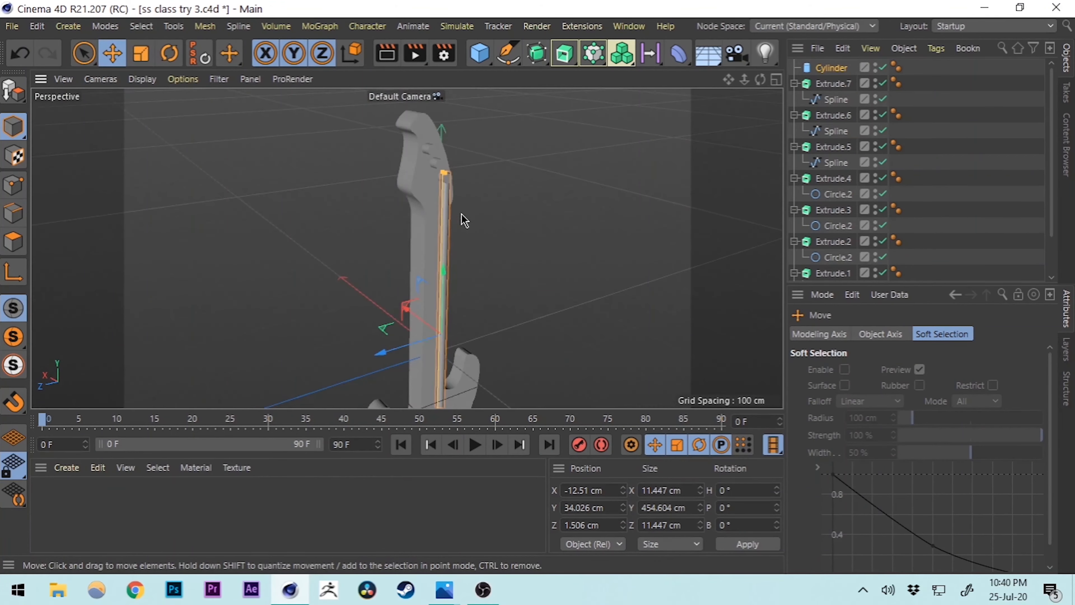
- Fit the string's top end to the lowest tuning peg and extend it down the body to about 510.9 cm, centred near Y -1 cm
{"action": "scroll", "coordinate": [453, 210], "scroll_direction": "up", "scroll_amount": 5}
{"action": "left_click_drag", "start_coordinate": [441, 211], "coordinate": [475, 326], "text": "alt"}
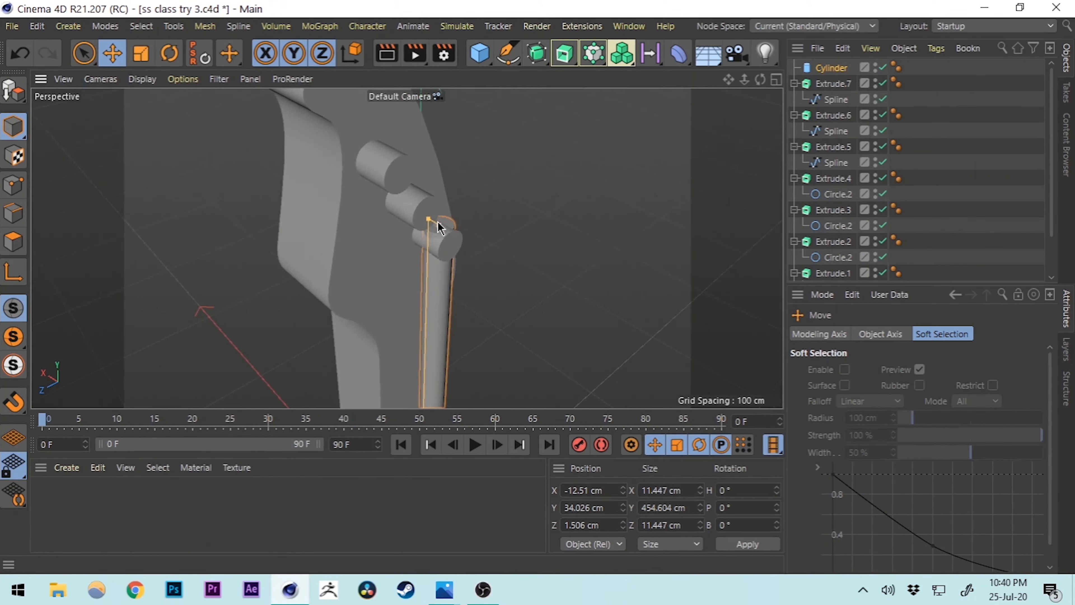
{"action": "left_click_drag", "start_coordinate": [442, 161], "coordinate": [443, 153]}
{"action": "scroll", "coordinate": [512, 297], "scroll_direction": "down", "scroll_amount": 7}
{"action": "middle_click_drag", "start_coordinate": [510, 306], "coordinate": [462, 188], "text": "alt"}
{"action": "left_click_drag", "start_coordinate": [447, 216], "coordinate": [449, 232]}
{"action": "scroll", "coordinate": [452, 225], "scroll_direction": "down", "scroll_amount": 4}
{"action": "middle_click_drag", "start_coordinate": [473, 249], "coordinate": [440, 136], "text": "alt"}
{"action": "scroll", "coordinate": [439, 238], "scroll_direction": "up", "scroll_amount": 7}
{"action": "left_click_drag", "start_coordinate": [468, 272], "coordinate": [411, 165], "text": "alt"}
{"action": "scroll", "coordinate": [436, 171], "scroll_direction": "down", "scroll_amount": 6}
{"action": "middle_click_drag", "start_coordinate": [434, 171], "coordinate": [419, 339], "text": "alt"}
{"action": "middle_click_drag", "start_coordinate": [425, 141], "coordinate": [430, 254], "text": "alt"}
{"action": "scroll", "coordinate": [450, 229], "scroll_direction": "up", "scroll_amount": 8}
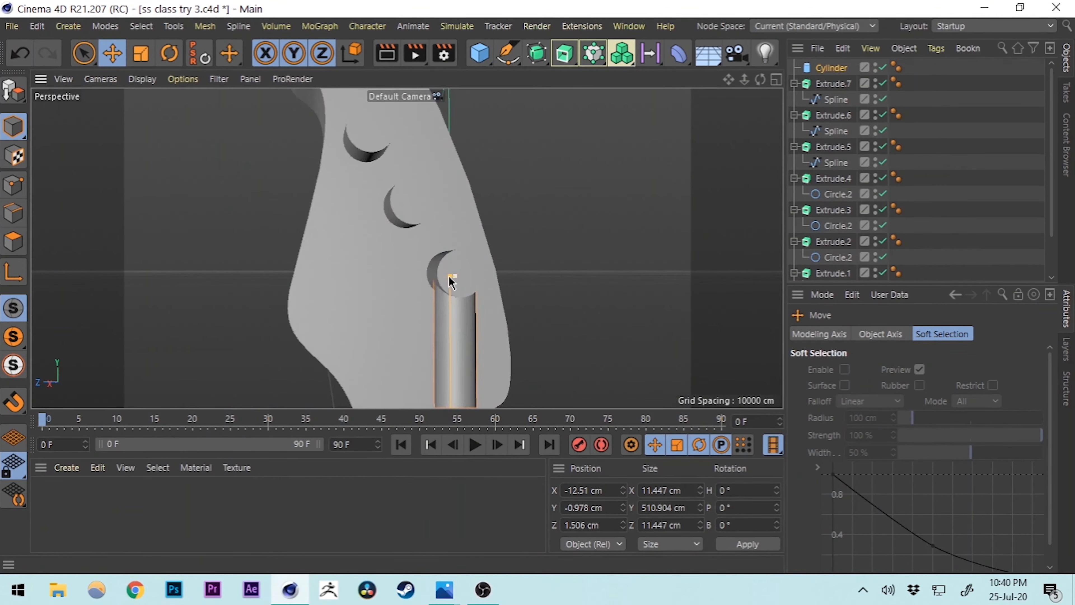
- Shorten the string to about 496.8 cm so that it ends at the lowest pickup, and thin its radius to about 2.98 cm
{"action": "scroll", "coordinate": [471, 350], "scroll_direction": "down", "scroll_amount": 6}
{"action": "middle_click_drag", "start_coordinate": [472, 350], "coordinate": [471, 203], "text": "alt"}
{"action": "scroll", "coordinate": [469, 263], "scroll_direction": "down", "scroll_amount": 4}
{"action": "middle_click_drag", "start_coordinate": [479, 392], "coordinate": [470, 358], "text": "alt"}
{"action": "left_click_drag", "start_coordinate": [458, 354], "coordinate": [455, 346]}
{"action": "scroll", "coordinate": [450, 183], "scroll_direction": "up", "scroll_amount": 3}
{"action": "scroll", "coordinate": [451, 187], "scroll_direction": "up", "scroll_amount": 10}
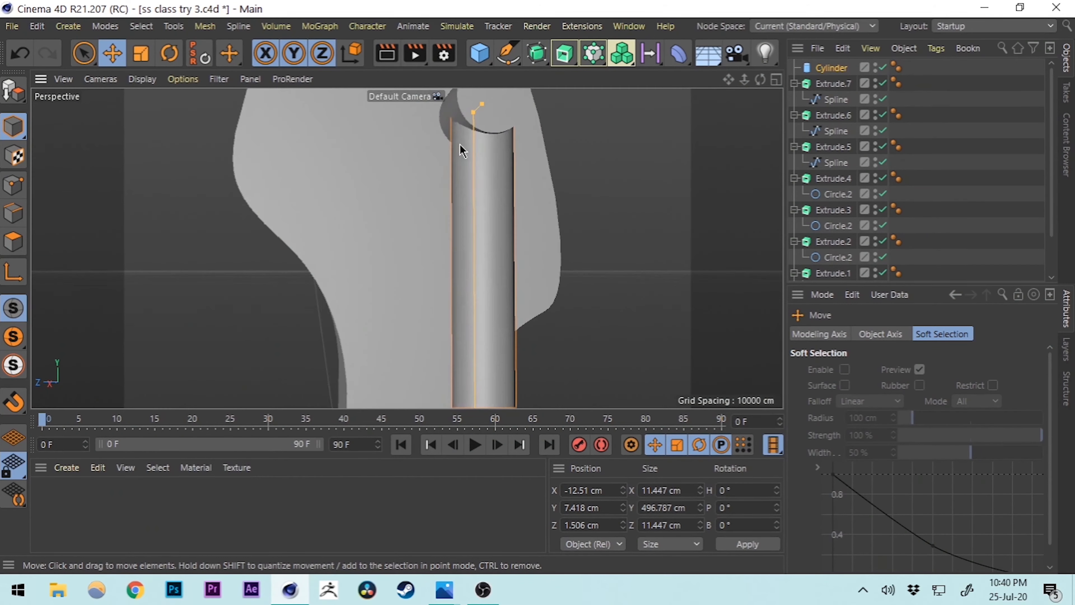
{"action": "left_click_drag", "start_coordinate": [404, 339], "coordinate": [339, 298], "text": "alt"}
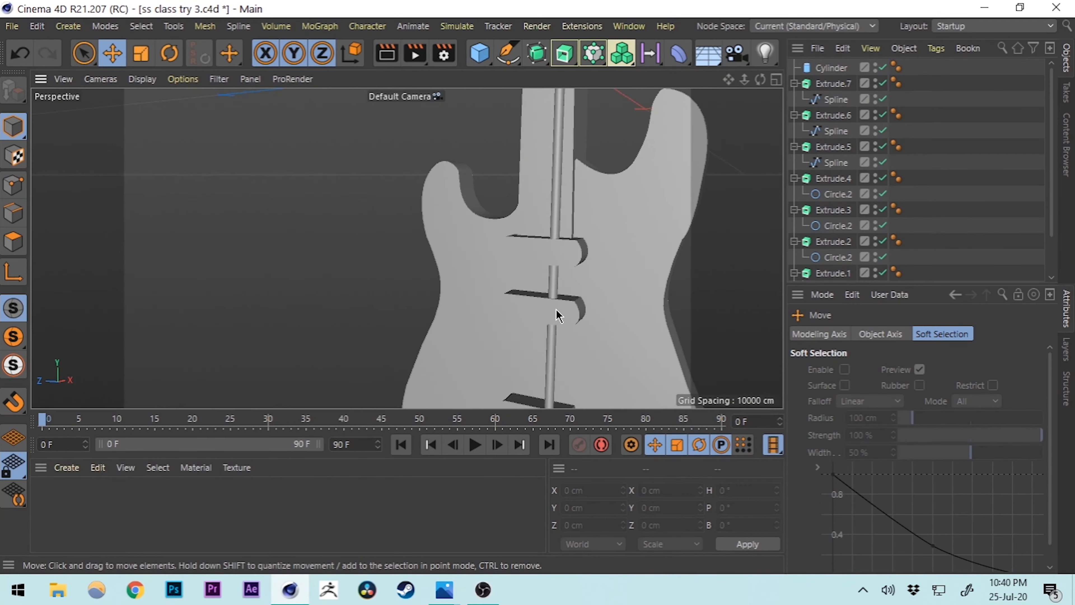
- Move the string cylinder along X to about -13.5 cm, further out in front of the pickups, and deselect it
{"action": "left_click_drag", "start_coordinate": [491, 293], "coordinate": [591, 313], "text": "alt"}
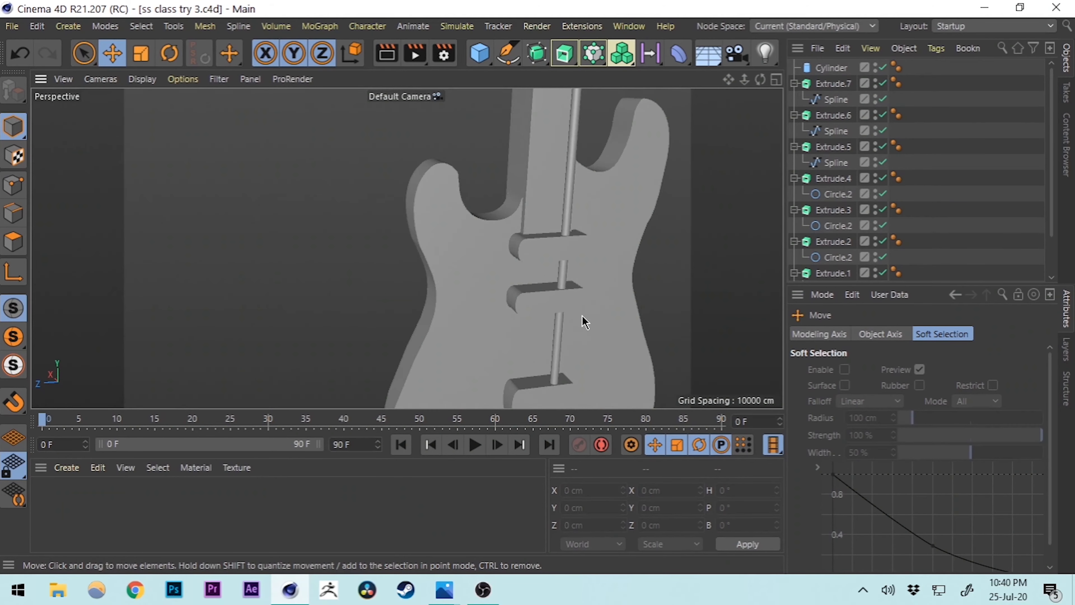
{"action": "scroll", "coordinate": [584, 322], "scroll_direction": "up", "scroll_amount": 5}
{"action": "left_click", "coordinate": [547, 264]}
{"action": "left_click_drag", "start_coordinate": [546, 286], "coordinate": [617, 229], "text": "alt"}
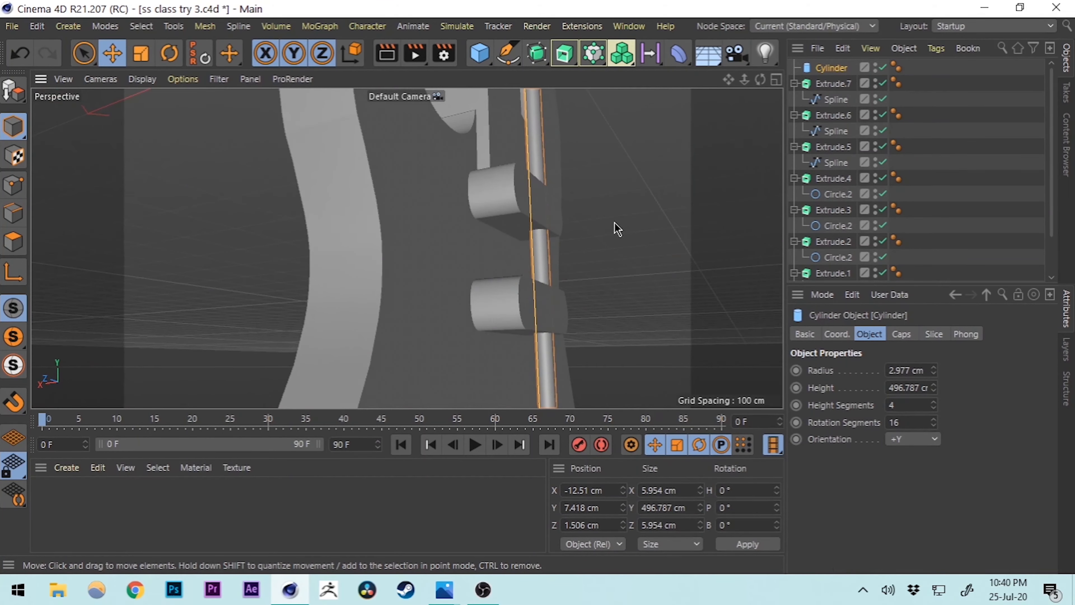
{"action": "scroll", "coordinate": [686, 252], "scroll_direction": "down", "scroll_amount": 5}
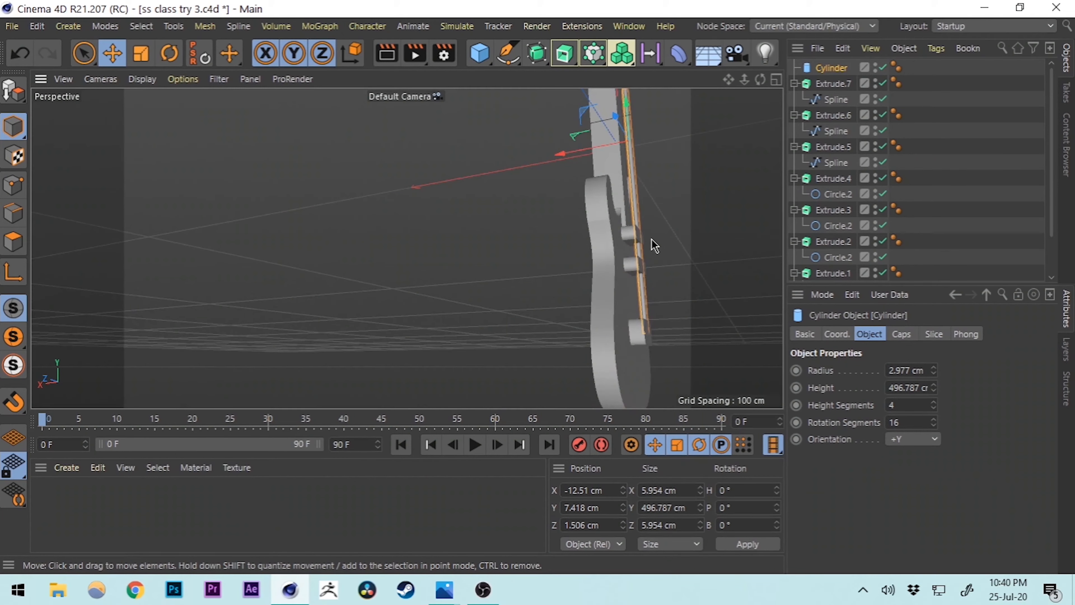
{"action": "scroll", "coordinate": [677, 233], "scroll_direction": "up", "scroll_amount": 5}
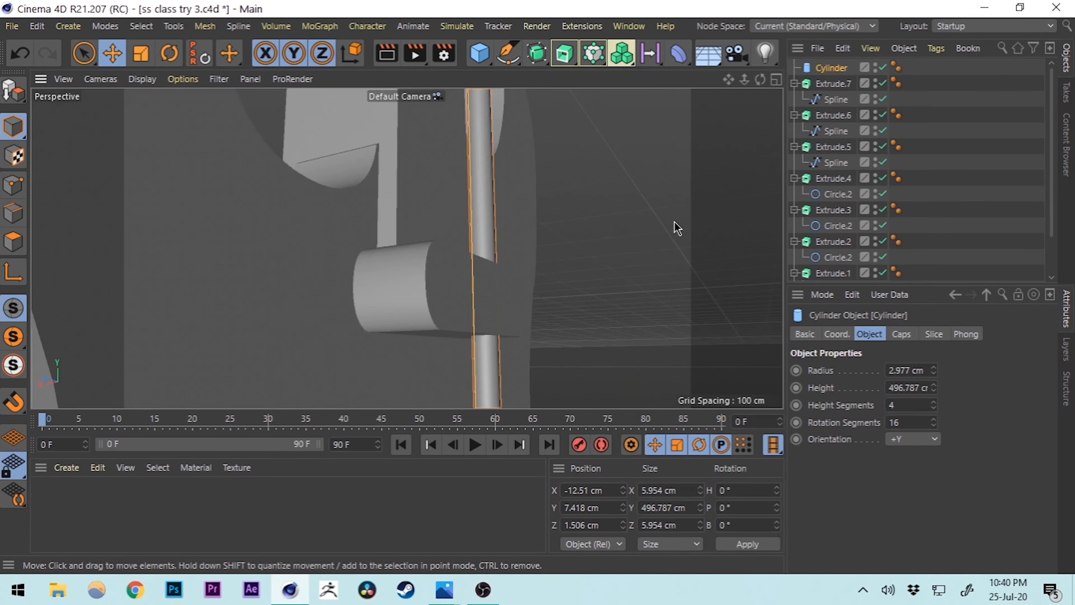
{"action": "scroll", "coordinate": [581, 252], "scroll_direction": "down", "scroll_amount": 3}
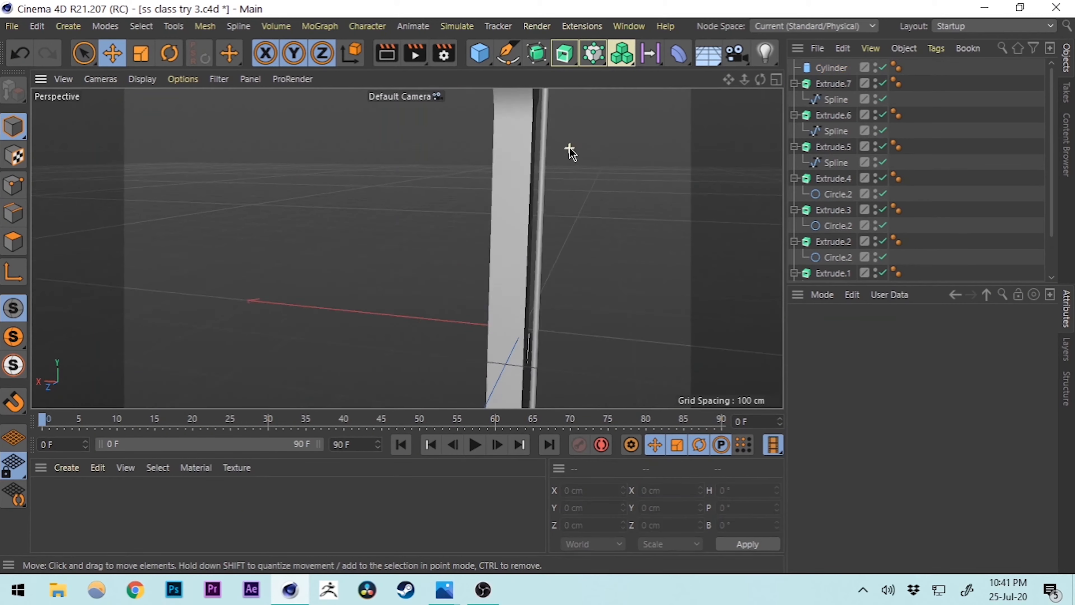
{"action": "middle_click_drag", "start_coordinate": [571, 149], "coordinate": [561, 248], "text": "alt"}
{"action": "left_click", "coordinate": [535, 268]}
{"action": "scroll", "coordinate": [542, 308], "scroll_direction": "down", "scroll_amount": 3}
{"action": "left_click_drag", "start_coordinate": [465, 338], "coordinate": [472, 339]}
{"action": "left_click", "coordinate": [626, 201]}
- Try to move only the uppermost pickup along X toward the body, to about -9.6 cm
{"action": "left_click_drag", "start_coordinate": [626, 201], "coordinate": [484, 158], "text": "alt"}
{"action": "middle_click_drag", "start_coordinate": [511, 297], "coordinate": [530, 106], "text": "alt"}
{"action": "middle_click_drag", "start_coordinate": [549, 315], "coordinate": [550, 248], "text": "alt"}
{"action": "scroll", "coordinate": [506, 240], "scroll_direction": "up", "scroll_amount": 4}
{"action": "left_click_drag", "start_coordinate": [462, 256], "coordinate": [614, 323], "text": "alt"}
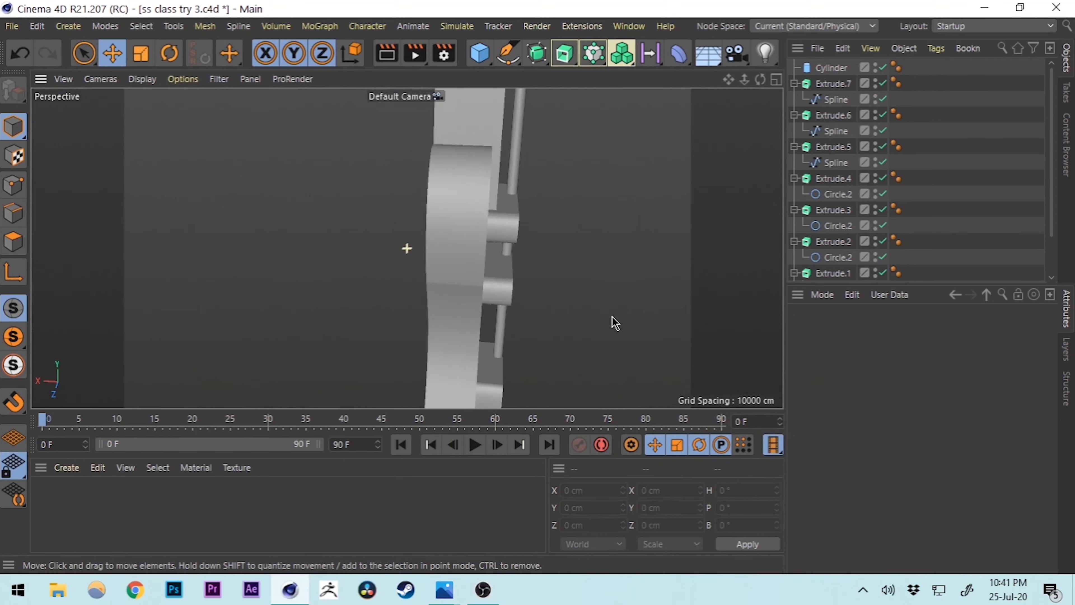
{"action": "left_click_drag", "start_coordinate": [582, 250], "coordinate": [549, 250], "text": "alt"}
{"action": "left_click_drag", "start_coordinate": [475, 218], "coordinate": [463, 216]}
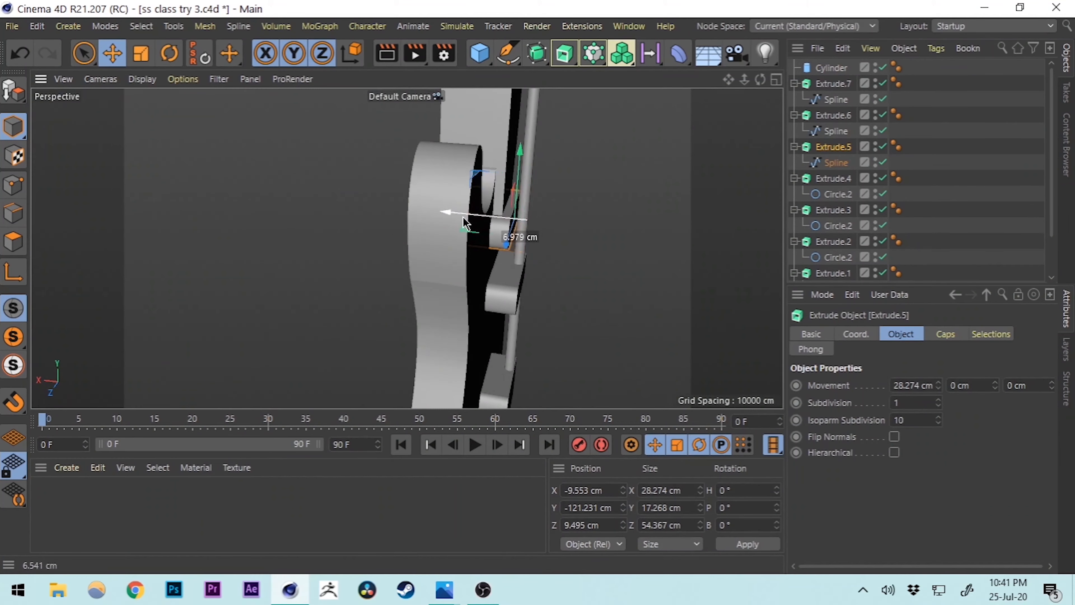
{"action": "left_click", "coordinate": [573, 235]}
{"action": "mouse_move", "coordinate": [574, 236]}
{"action": "left_mouse_down", "text": "alt"}
{"action": "mouse_move", "coordinate": [588, 257]}
{"action": "mouse_move", "coordinate": [589, 237]}
{"action": "left_mouse_up", "text": "alt"}
{"action": "scroll", "coordinate": [503, 181], "scroll_direction": "up", "scroll_amount": 3}
{"action": "middle_click_drag", "start_coordinate": [527, 259], "coordinate": [497, 221], "text": "alt"}
{"action": "scroll", "coordinate": [528, 318], "scroll_direction": "down", "scroll_amount": 3}
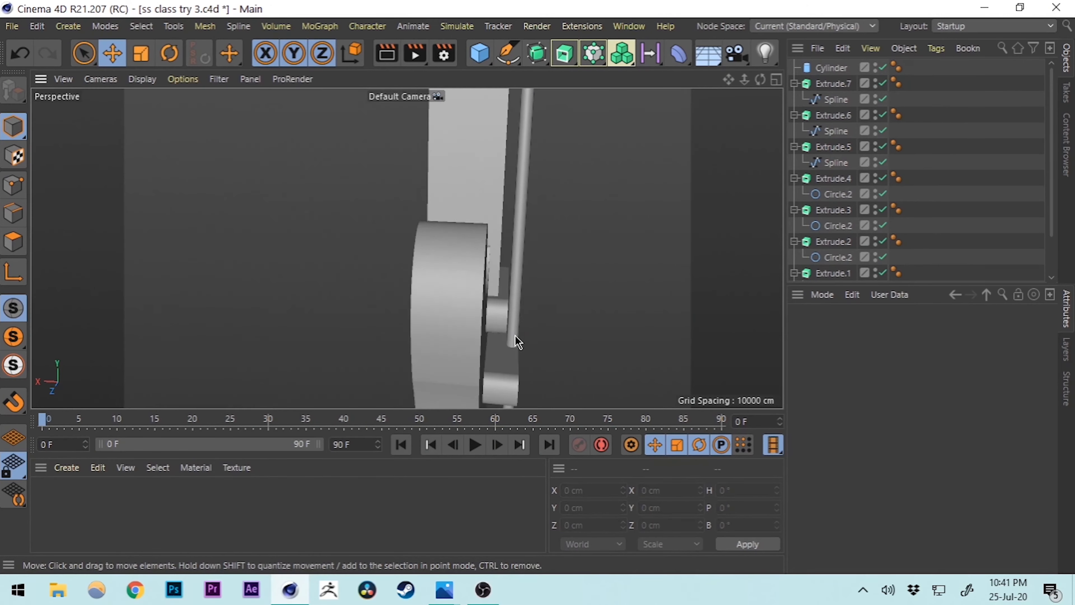
{"action": "middle_click_drag", "start_coordinate": [514, 341], "coordinate": [510, 238], "text": "alt"}
- Select the two upper pickups together and move them along X toward the body behind the string, and deselect them
{"action": "left_click", "coordinate": [491, 283]}
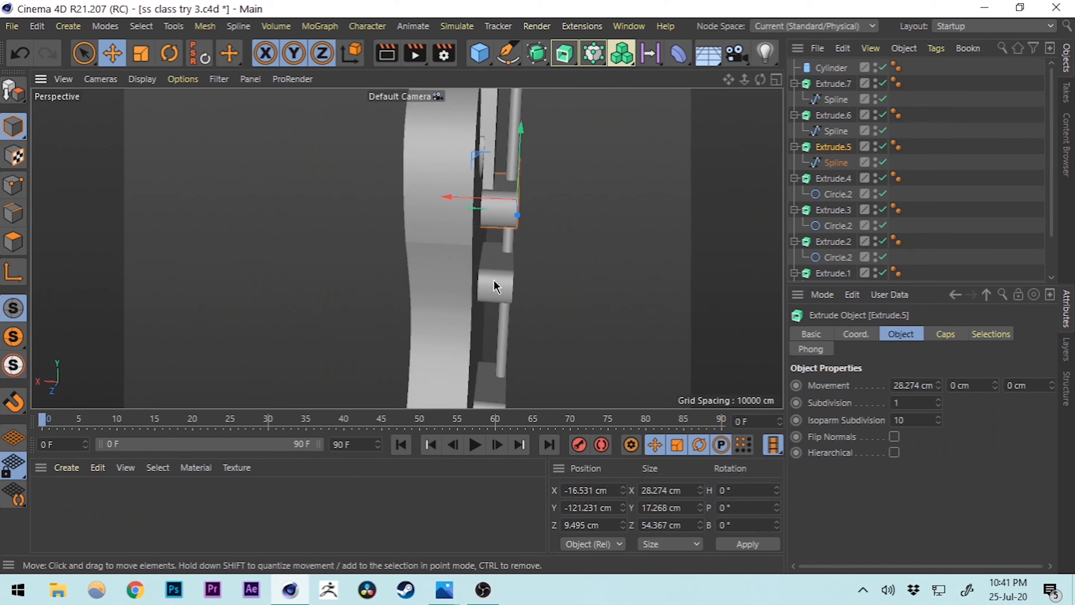
{"action": "left_click", "coordinate": [498, 211], "text": "shift"}
{"action": "left_click_drag", "start_coordinate": [447, 235], "coordinate": [433, 233]}
{"action": "left_click", "coordinate": [590, 219]}
{"action": "left_click_drag", "start_coordinate": [590, 219], "coordinate": [525, 234], "text": "alt"}
{"action": "right_click_drag", "start_coordinate": [562, 250], "coordinate": [524, 206], "text": "alt"}
- Move the lowest pickup along X to about -19.4 cm so that it meets the string's end, and deselect it
{"action": "left_click_drag", "start_coordinate": [611, 240], "coordinate": [465, 273], "text": "alt"}
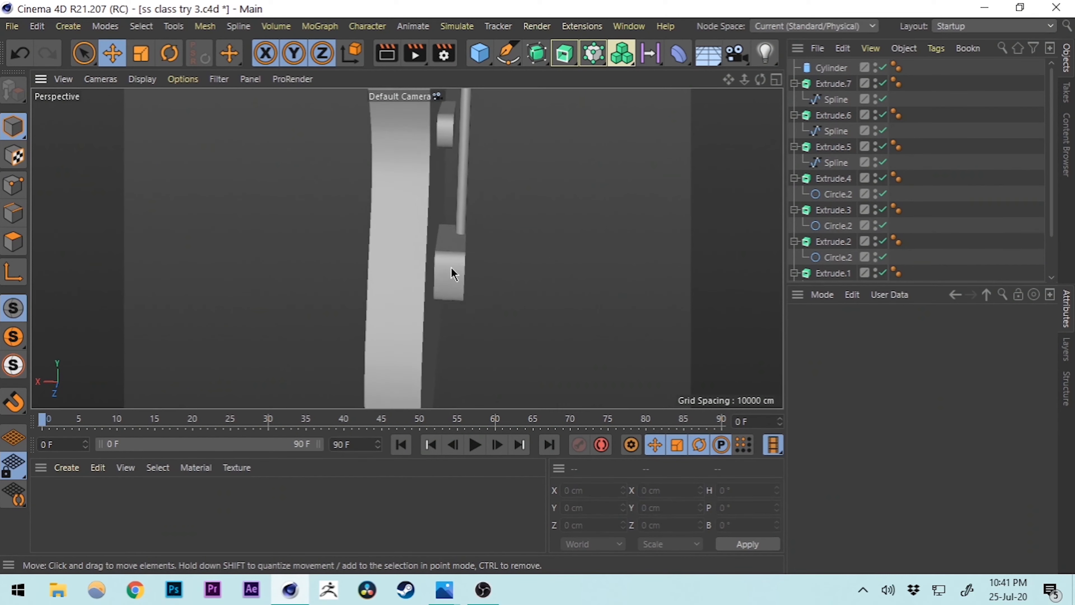
{"action": "left_click", "coordinate": [466, 273]}
{"action": "left_click_drag", "start_coordinate": [396, 257], "coordinate": [417, 262]}
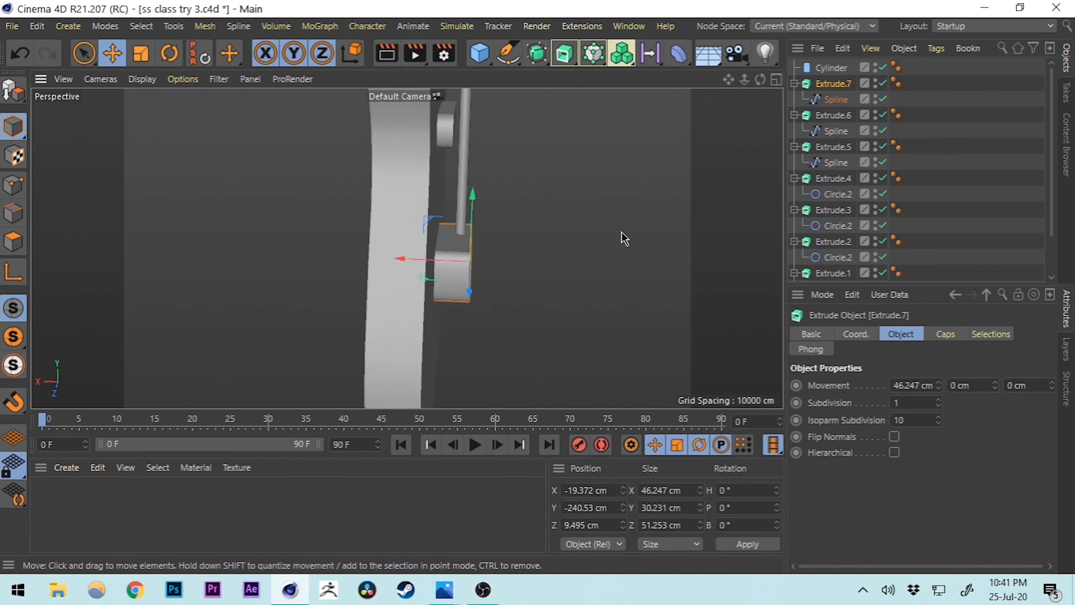
{"action": "left_click", "coordinate": [620, 238]}
- Reduce the string cylinder's radius to about 2.27 cm and deselect it
{"action": "scroll", "coordinate": [616, 245], "scroll_direction": "down", "scroll_amount": 5}
{"action": "left_click_drag", "start_coordinate": [597, 242], "coordinate": [551, 244], "text": "alt"}
{"action": "left_click_drag", "start_coordinate": [588, 315], "coordinate": [291, 257], "text": "alt"}
{"action": "left_click", "coordinate": [387, 247]}
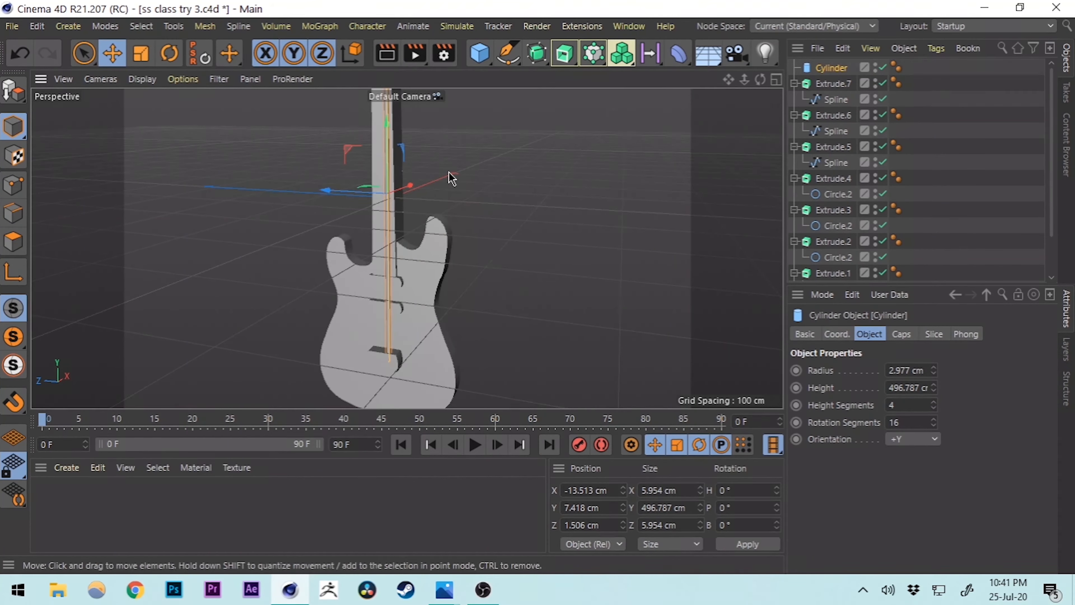
{"action": "left_click", "coordinate": [933, 368]}
{"action": "scroll", "coordinate": [492, 300], "scroll_direction": "up", "scroll_amount": 10}
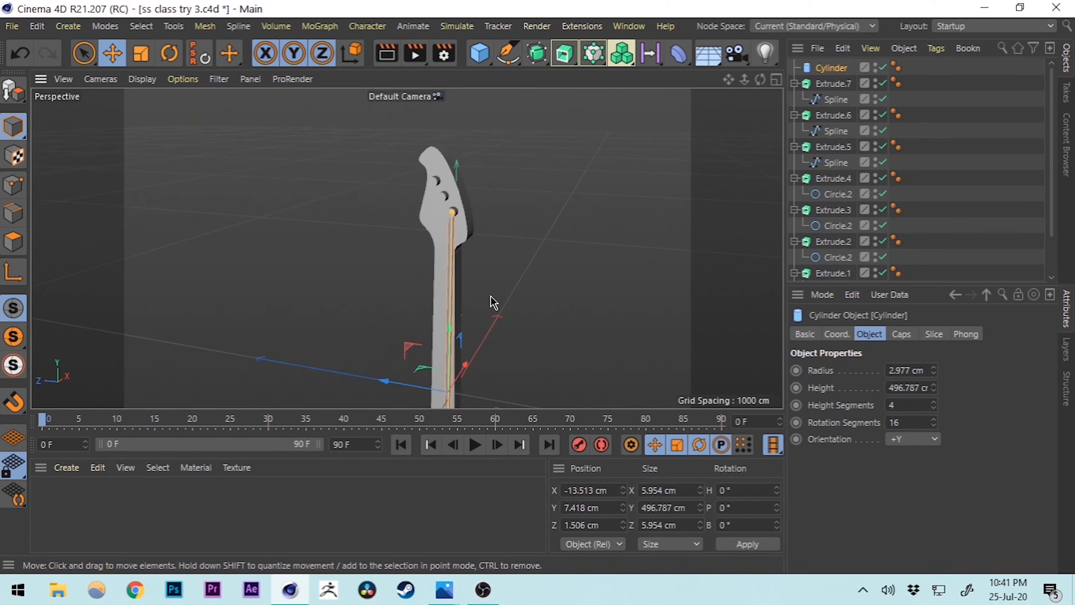
{"action": "left_click_drag", "start_coordinate": [436, 227], "coordinate": [383, 179], "text": "alt"}
{"action": "left_click", "coordinate": [673, 214]}
- Save the project and select the string cylinder on the neck
{"action": "scroll", "coordinate": [567, 278], "scroll_direction": "down", "scroll_amount": 10}
{"action": "middle_click_drag", "start_coordinate": [564, 295], "coordinate": [542, 166], "text": "alt"}
{"action": "scroll", "coordinate": [576, 164], "scroll_direction": "down", "scroll_amount": 3}
{"action": "left_click_drag", "start_coordinate": [442, 241], "coordinate": [540, 234], "text": "alt"}
{"action": "scroll", "coordinate": [521, 206], "scroll_direction": "up", "scroll_amount": 3}
{"action": "key", "text": "ctrl+s"}
{"action": "left_click", "coordinate": [523, 113]}
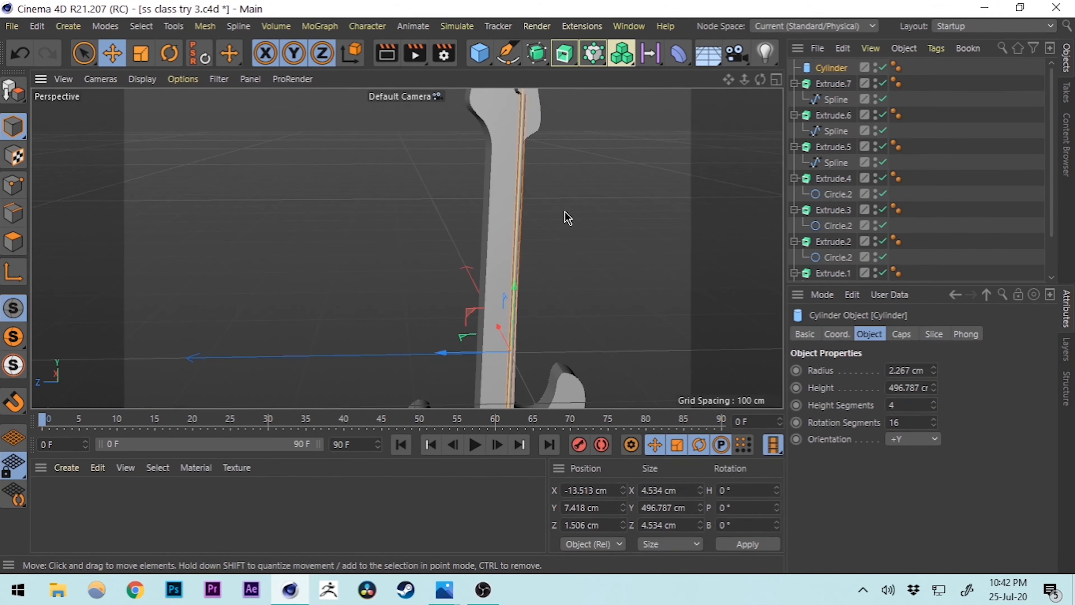
- Duplicate the string cylinder along Z to about 15.2 cm to make a second string beside the first
{"action": "scroll", "coordinate": [566, 214], "scroll_direction": "down", "scroll_amount": 4}
{"action": "scroll", "coordinate": [601, 98], "scroll_direction": "up", "scroll_amount": 4}
{"action": "left_click_drag", "start_coordinate": [537, 161], "coordinate": [388, 343], "text": "alt"}
{"action": "scroll", "coordinate": [588, 266], "scroll_direction": "down", "scroll_amount": 3}
{"action": "scroll", "coordinate": [511, 178], "scroll_direction": "up", "scroll_amount": 3}
{"action": "middle_click_drag", "start_coordinate": [457, 179], "coordinate": [430, 271], "text": "alt"}
{"action": "left_click_drag", "start_coordinate": [405, 262], "coordinate": [395, 199], "text": "alt"}
{"action": "scroll", "coordinate": [420, 307], "scroll_direction": "down", "scroll_amount": 3}
{"action": "middle_click_drag", "start_coordinate": [422, 322], "coordinate": [491, 227], "text": "alt"}
{"action": "scroll", "coordinate": [490, 227], "scroll_direction": "down", "scroll_amount": 3}
{"action": "scroll", "coordinate": [491, 231], "scroll_direction": "down", "scroll_amount": 4}
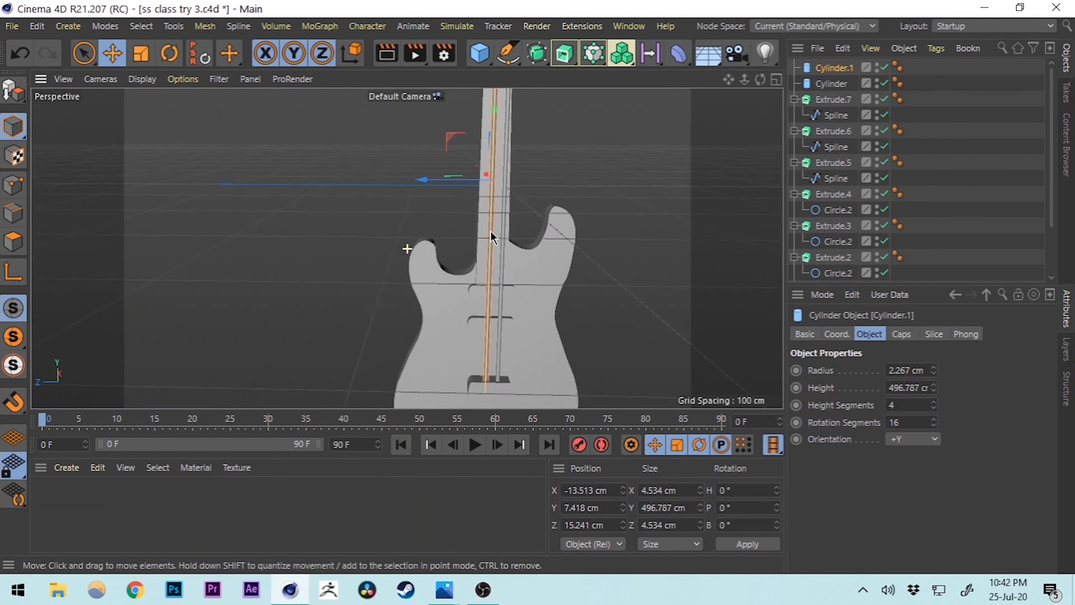
{"action": "middle_click_drag", "start_coordinate": [485, 286], "coordinate": [463, 323], "text": "alt"}
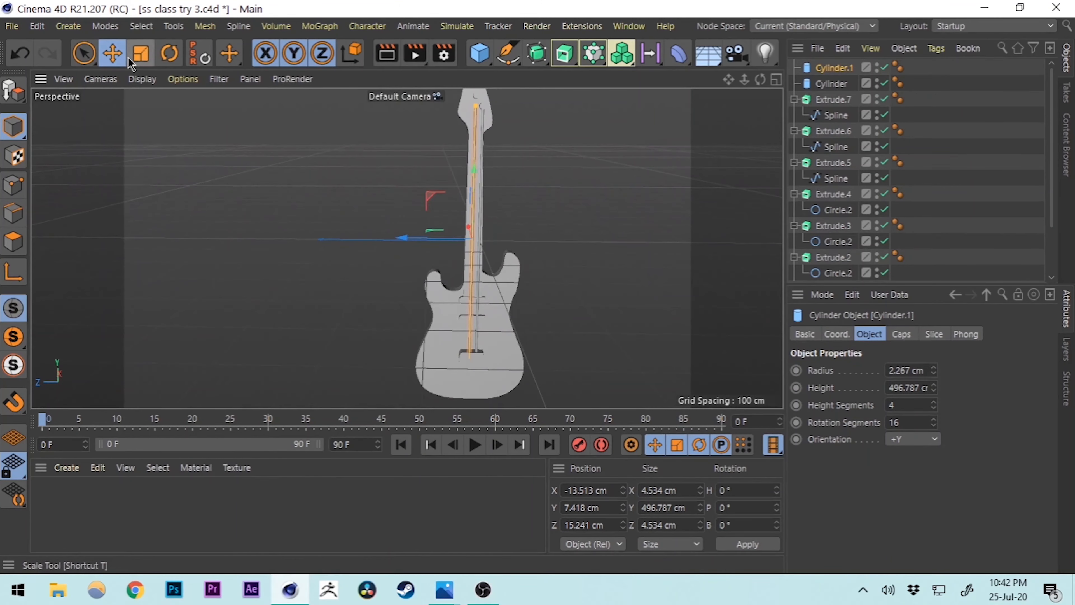
- Lengthen the second string to about 509 cm and raise it along Y to about 20.1 cm so it reaches the middle peg
{"action": "scroll", "coordinate": [501, 104], "scroll_direction": "up", "scroll_amount": 5}
{"action": "middle_click_drag", "start_coordinate": [409, 126], "coordinate": [470, 210], "text": "alt"}
{"action": "left_click_drag", "start_coordinate": [475, 228], "coordinate": [536, 183], "text": "alt"}
{"action": "scroll", "coordinate": [508, 245], "scroll_direction": "up", "scroll_amount": 6}
{"action": "scroll", "coordinate": [615, 235], "scroll_direction": "down", "scroll_amount": 7}
{"action": "middle_click_drag", "start_coordinate": [603, 376], "coordinate": [568, 279], "text": "alt"}
{"action": "scroll", "coordinate": [568, 279], "scroll_direction": "down", "scroll_amount": 1}
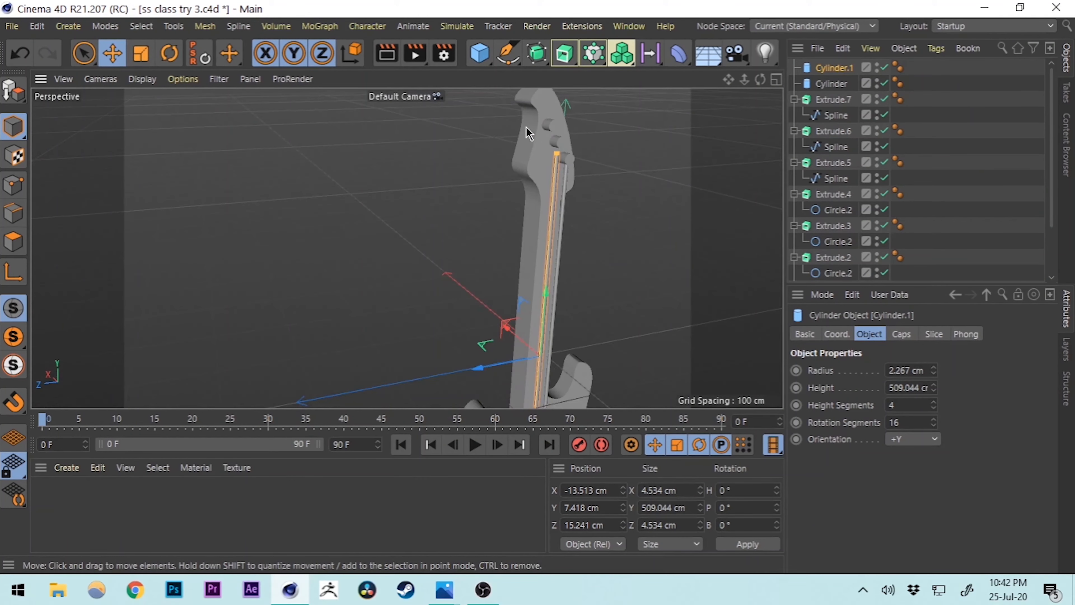
{"action": "scroll", "coordinate": [526, 133], "scroll_direction": "down", "scroll_amount": 3}
{"action": "left_click_drag", "start_coordinate": [477, 161], "coordinate": [478, 151]}
{"action": "middle_click_drag", "start_coordinate": [533, 96], "coordinate": [506, 348], "text": "alt"}
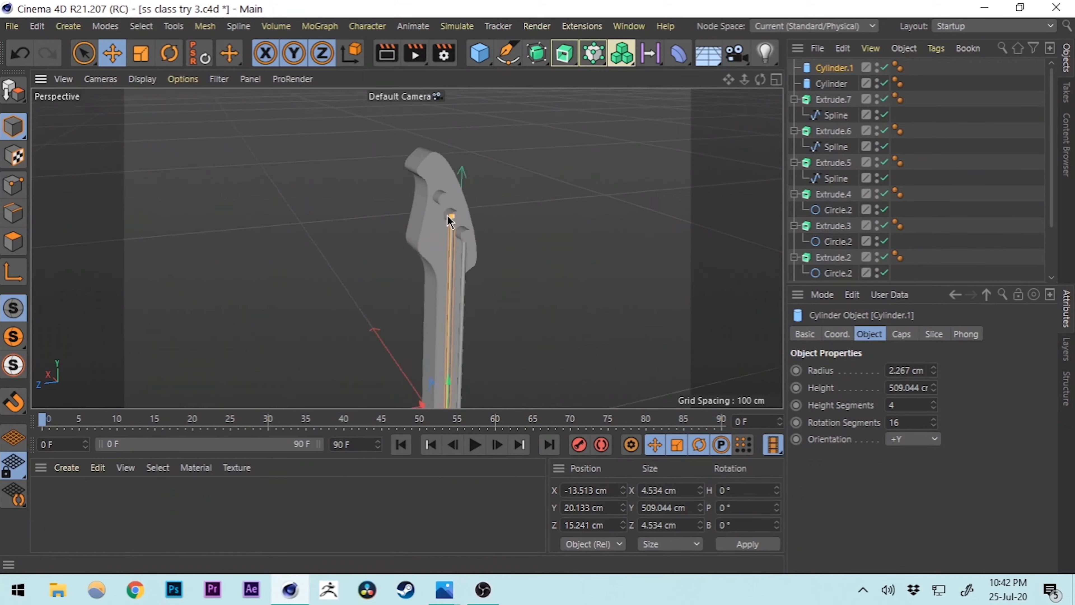
- Shift the second string along Z to about 13.6 cm, check both of its ends, and deselect it
{"action": "scroll", "coordinate": [447, 216], "scroll_direction": "up", "scroll_amount": 7}
{"action": "scroll", "coordinate": [463, 256], "scroll_direction": "down", "scroll_amount": 7}
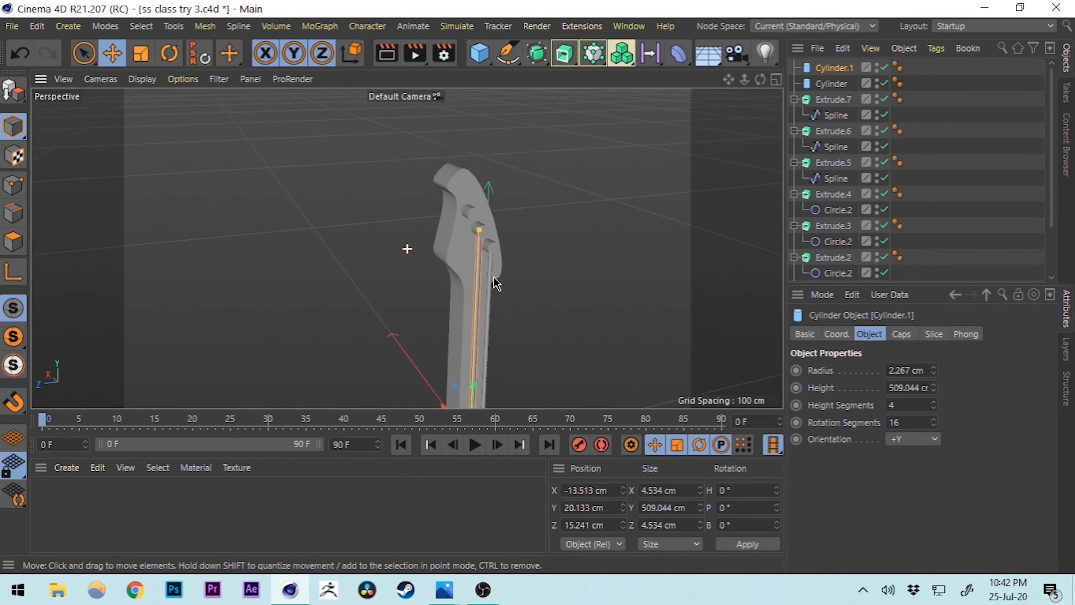
{"action": "scroll", "coordinate": [496, 283], "scroll_direction": "up", "scroll_amount": 10}
{"action": "scroll", "coordinate": [471, 307], "scroll_direction": "down", "scroll_amount": 10}
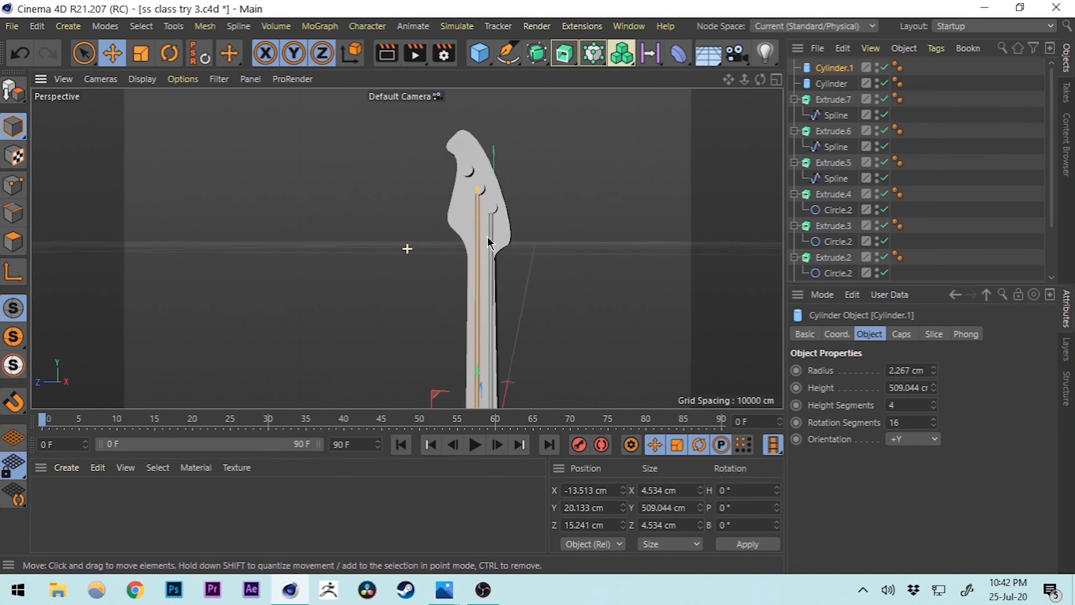
{"action": "left_click_drag", "start_coordinate": [411, 400], "coordinate": [413, 400]}
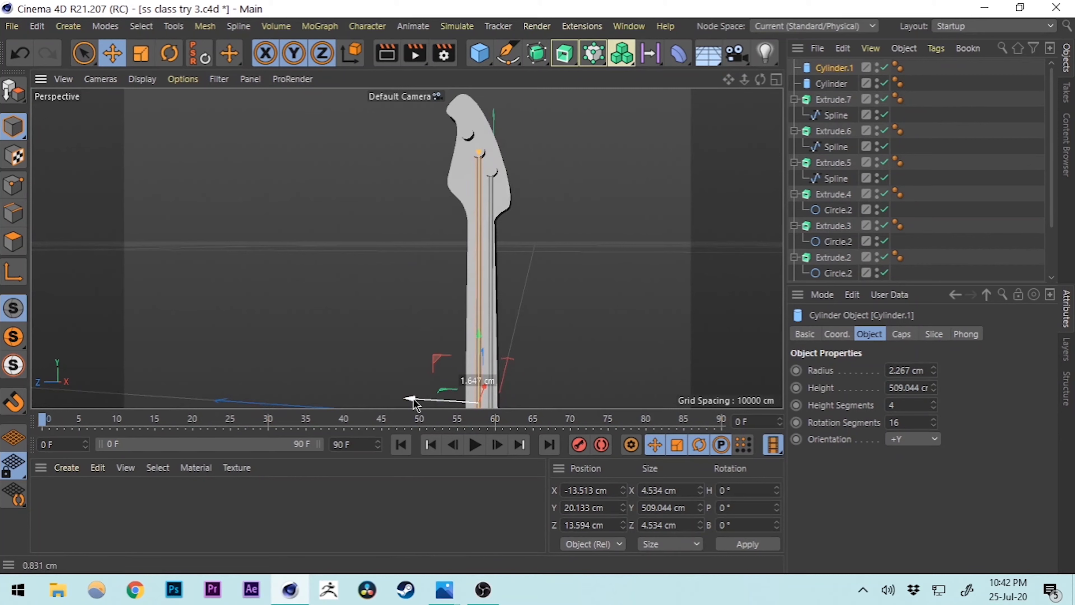
{"action": "scroll", "coordinate": [480, 338], "scroll_direction": "down", "scroll_amount": 5}
{"action": "middle_click_drag", "start_coordinate": [480, 338], "coordinate": [495, 211], "text": "alt"}
{"action": "scroll", "coordinate": [485, 381], "scroll_direction": "up", "scroll_amount": 9}
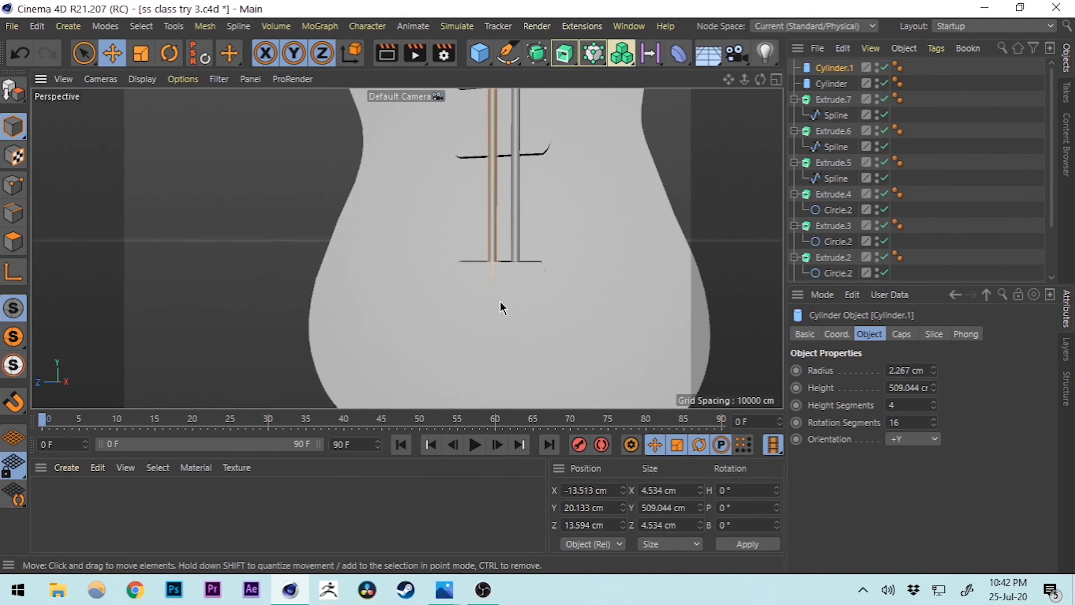
{"action": "scroll", "coordinate": [500, 304], "scroll_direction": "up", "scroll_amount": 6}
{"action": "left_click_drag", "start_coordinate": [485, 215], "coordinate": [545, 294], "text": "alt"}
{"action": "scroll", "coordinate": [467, 267], "scroll_direction": "down", "scroll_amount": 13}
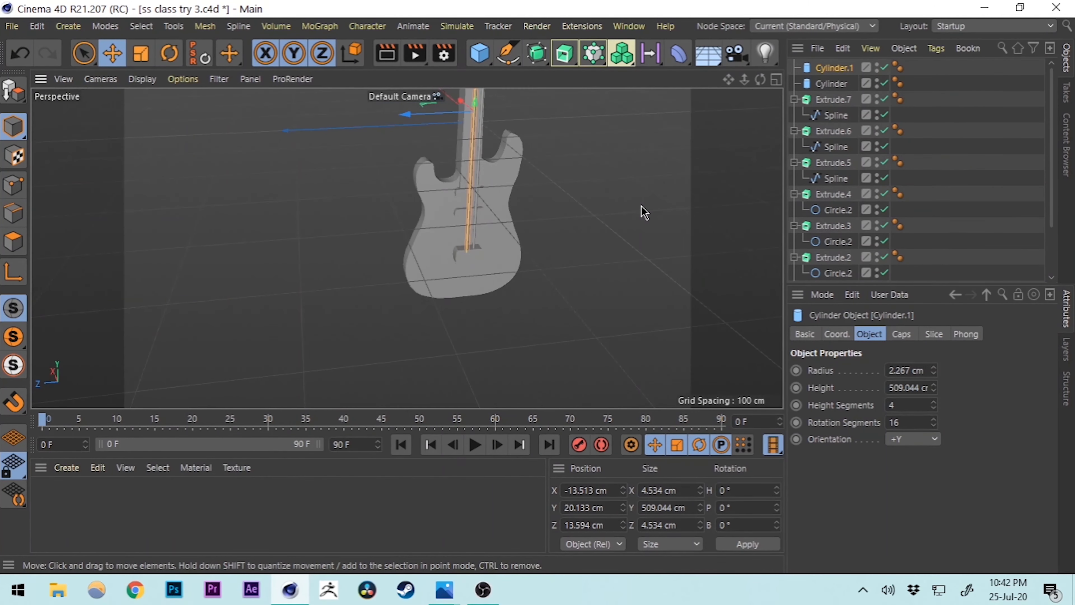
{"action": "left_click", "coordinate": [636, 207]}
- Save the project and duplicate the second string along Z to about 26.3 cm to make a third string
{"action": "middle_click_drag", "start_coordinate": [519, 186], "coordinate": [499, 337], "text": "alt"}
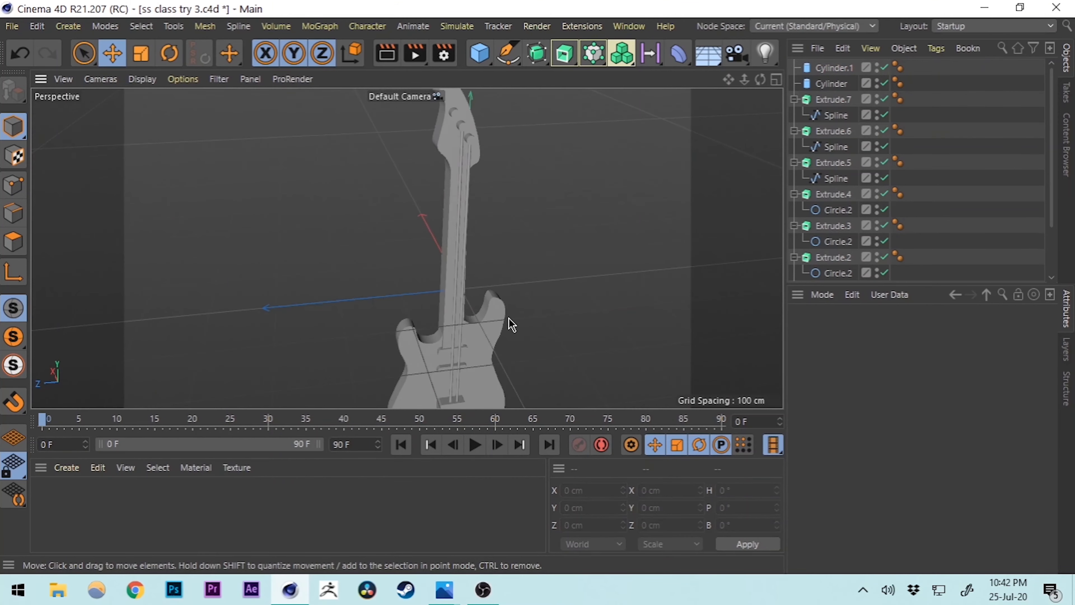
{"action": "key", "text": "ctrl+s"}
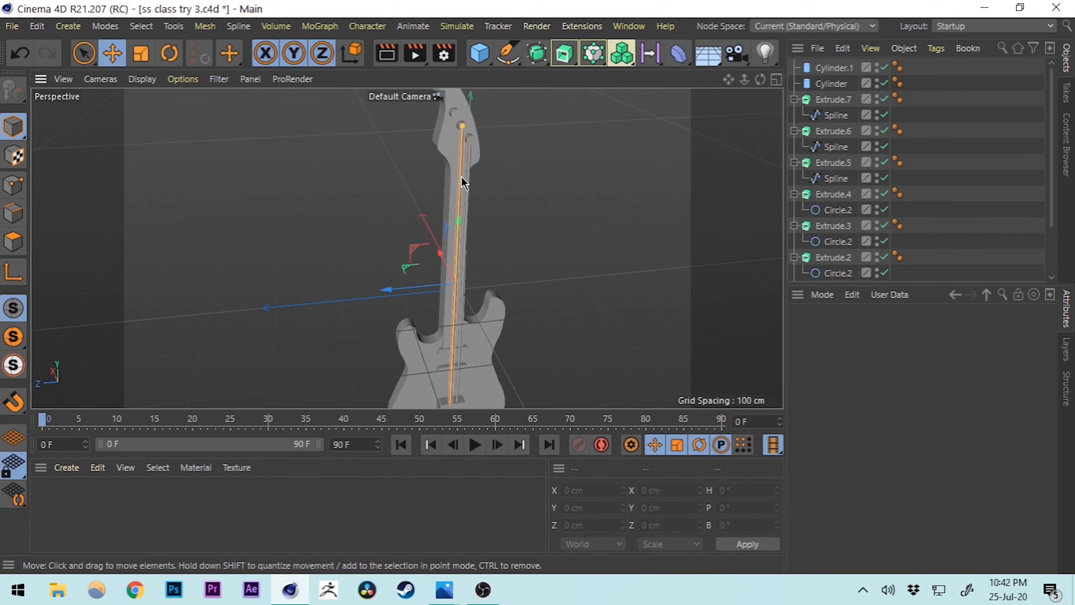
{"action": "left_click", "coordinate": [461, 177]}
{"action": "left_click_drag", "start_coordinate": [391, 287], "coordinate": [383, 288], "text": "ctrl"}
{"action": "scroll", "coordinate": [519, 328], "scroll_direction": "up", "scroll_amount": 5}
{"action": "middle_click_drag", "start_coordinate": [515, 322], "coordinate": [424, 284], "text": "alt"}
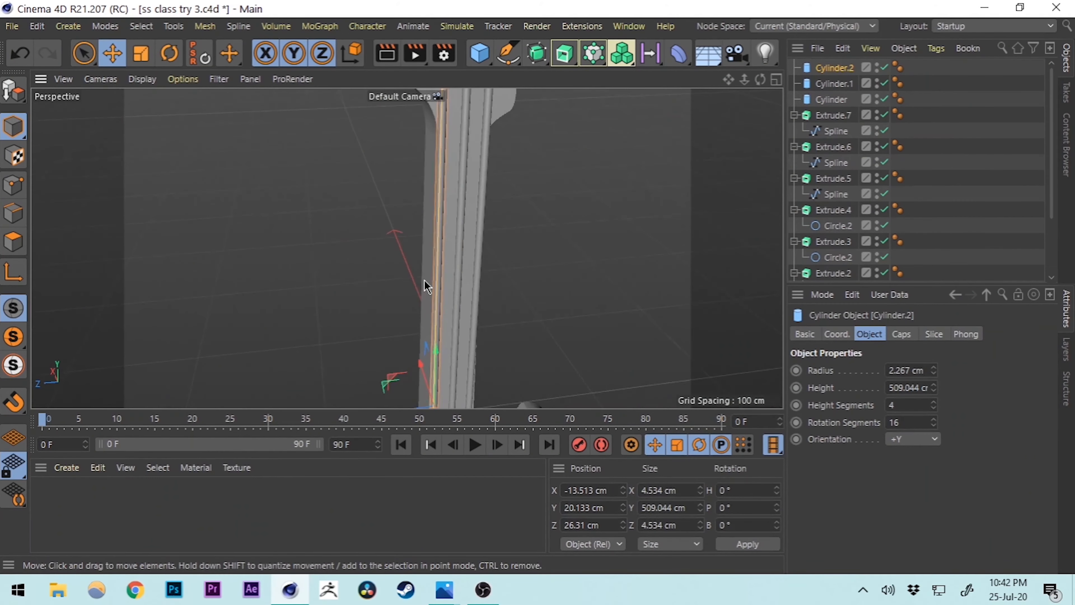
- Move the third string along Z to about 24.3 cm so it sits on the neck, and save the project
{"action": "scroll", "coordinate": [405, 312], "scroll_direction": "down", "scroll_amount": 4}
{"action": "left_click_drag", "start_coordinate": [409, 301], "coordinate": [393, 261], "text": "alt"}
{"action": "left_click_drag", "start_coordinate": [322, 337], "coordinate": [320, 337]}
{"action": "middle_click_drag", "start_coordinate": [431, 354], "coordinate": [584, 248], "text": "alt"}
{"action": "scroll", "coordinate": [573, 329], "scroll_direction": "up", "scroll_amount": 4}
{"action": "scroll", "coordinate": [578, 256], "scroll_direction": "down", "scroll_amount": 6}
{"action": "key", "text": "ctrl+s"}
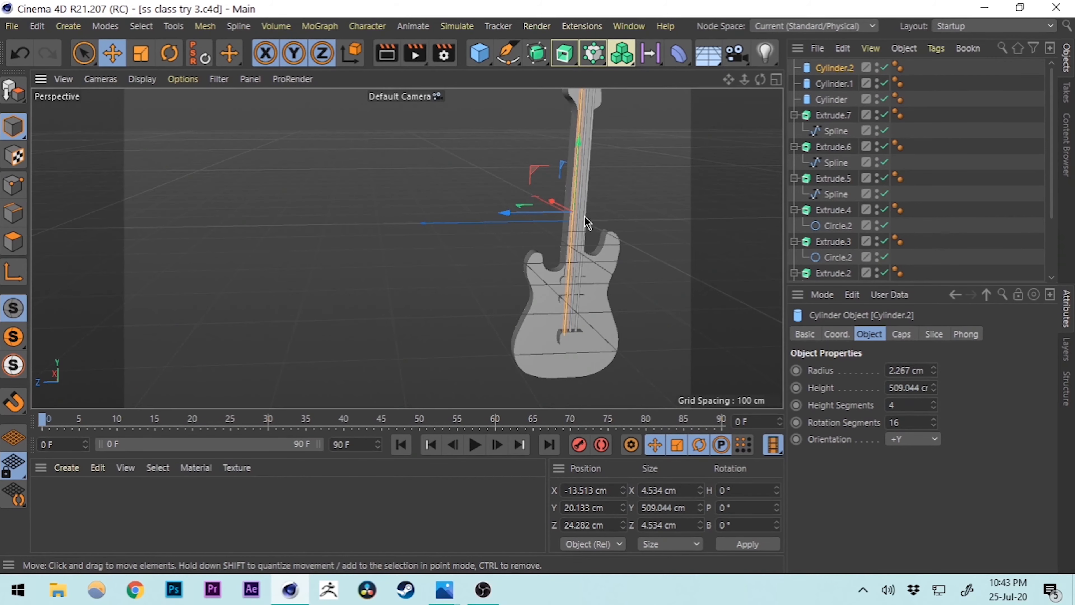
- Check the third string against the headstock and nudge it along Z to about 24.2 cm
{"action": "middle_click_drag", "start_coordinate": [576, 174], "coordinate": [530, 273], "text": "alt"}
{"action": "scroll", "coordinate": [531, 218], "scroll_direction": "up", "scroll_amount": 5}
{"action": "middle_click_drag", "start_coordinate": [544, 209], "coordinate": [516, 307], "text": "alt"}
{"action": "left_click_drag", "start_coordinate": [516, 308], "coordinate": [494, 281], "text": "alt"}
{"action": "scroll", "coordinate": [494, 292], "scroll_direction": "down", "scroll_amount": 2}
{"action": "middle_click_drag", "start_coordinate": [497, 312], "coordinate": [465, 229], "text": "alt"}
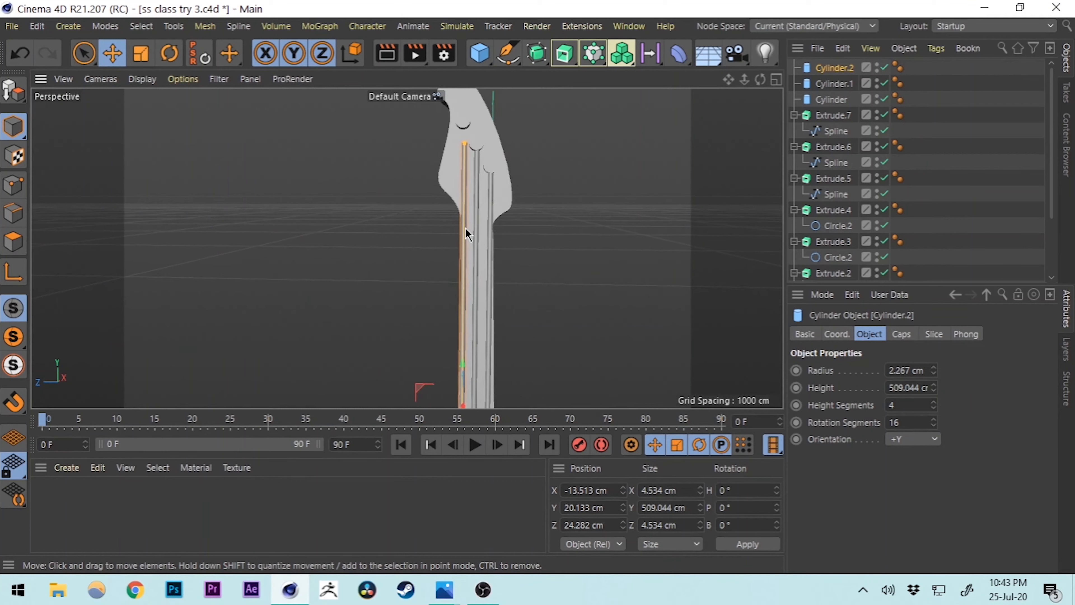
{"action": "left_click_drag", "start_coordinate": [533, 297], "coordinate": [549, 275], "text": "alt"}
{"action": "middle_click_drag", "start_coordinate": [549, 275], "coordinate": [588, 218], "text": "alt"}
{"action": "left_click_drag", "start_coordinate": [503, 363], "coordinate": [456, 347], "text": "alt"}
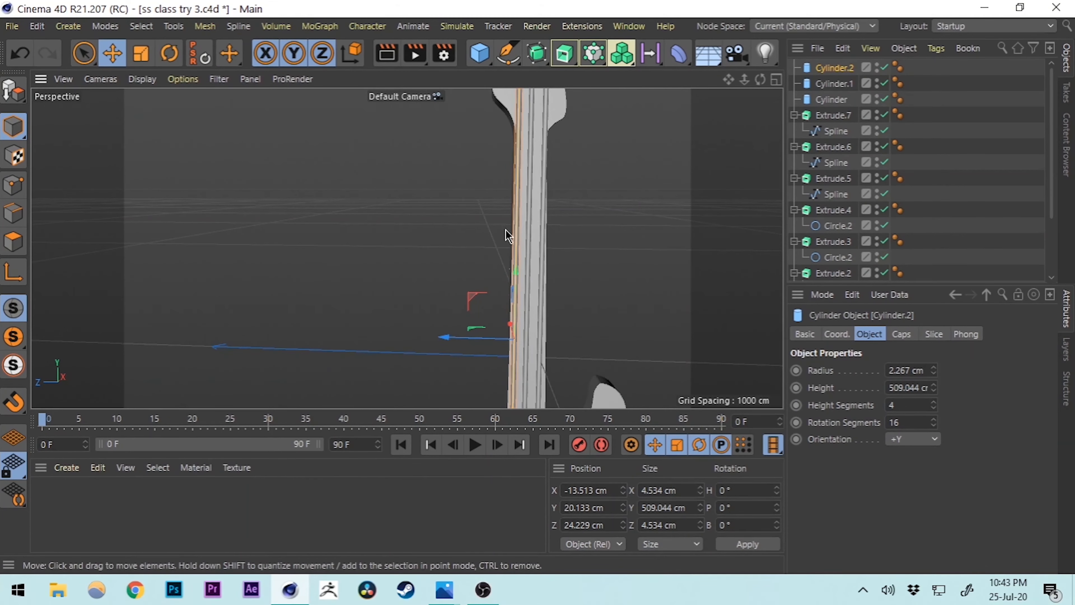
- Lengthen the third string to about 529 cm, raise it along Y to about 28 cm, and deselect it
{"action": "scroll", "coordinate": [506, 229], "scroll_direction": "down", "scroll_amount": 5}
{"action": "left_click_drag", "start_coordinate": [549, 130], "coordinate": [511, 131], "text": "alt"}
{"action": "left_click_drag", "start_coordinate": [503, 233], "coordinate": [501, 226]}
{"action": "left_click", "coordinate": [635, 310]}
- Reselect the third string, move it along Z to about 26.1 cm in line with the uppermost peg, and deselect it
{"action": "middle_click_drag", "start_coordinate": [563, 322], "coordinate": [529, 186], "text": "alt"}
{"action": "scroll", "coordinate": [473, 281], "scroll_direction": "up", "scroll_amount": 10}
{"action": "left_click_drag", "start_coordinate": [592, 288], "coordinate": [523, 170], "text": "alt"}
{"action": "scroll", "coordinate": [553, 239], "scroll_direction": "down", "scroll_amount": 15}
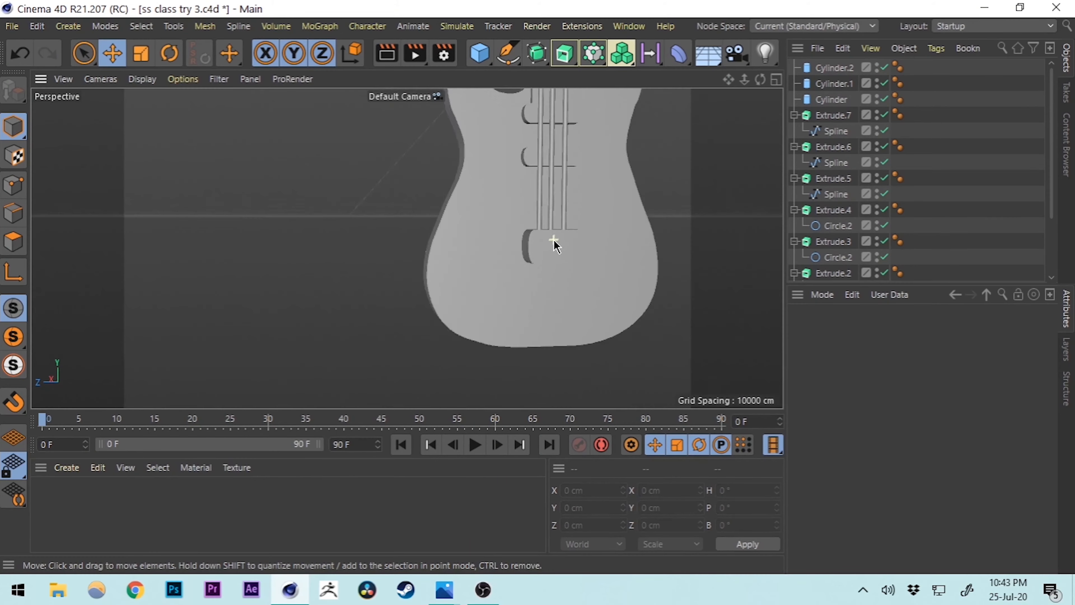
{"action": "middle_click_drag", "start_coordinate": [567, 234], "coordinate": [449, 329], "text": "alt"}
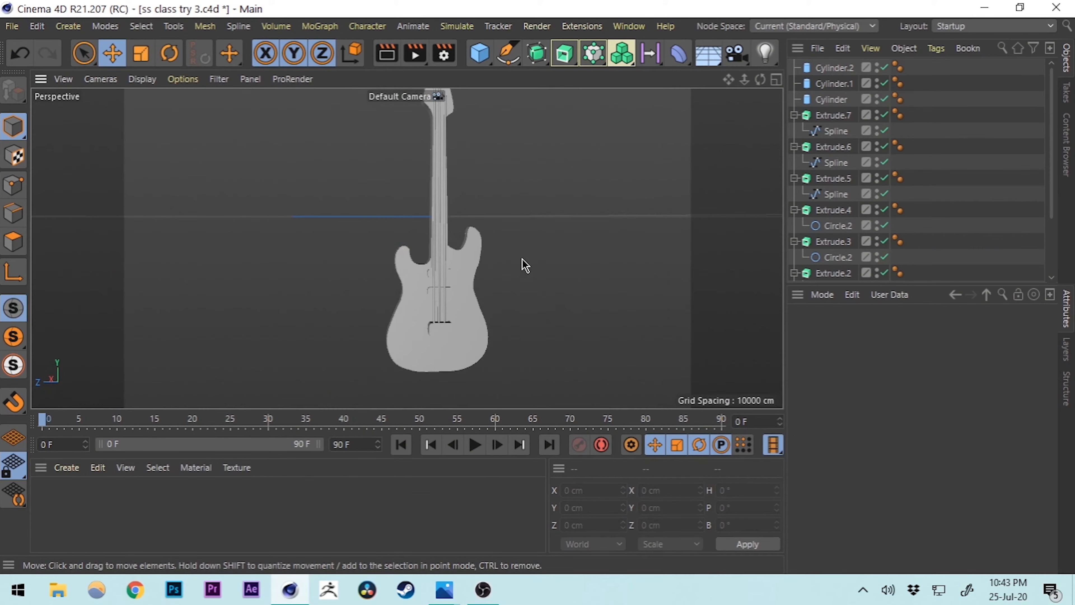
{"action": "middle_click_drag", "start_coordinate": [519, 222], "coordinate": [508, 312], "text": "alt"}
{"action": "right_click_drag", "start_coordinate": [432, 224], "coordinate": [484, 228], "text": "alt"}
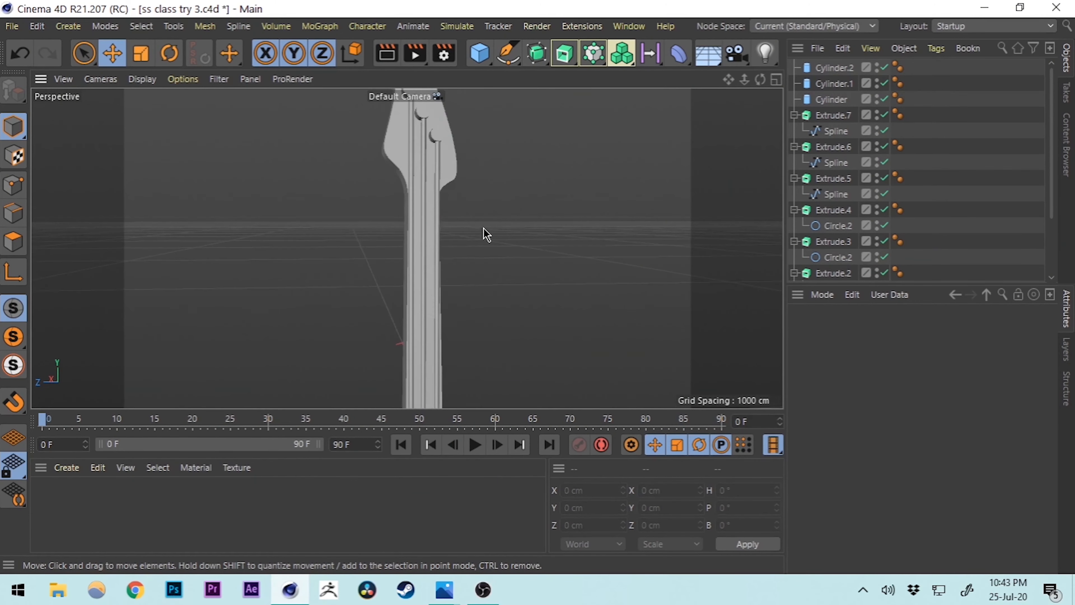
{"action": "left_click_drag", "start_coordinate": [465, 221], "coordinate": [422, 361], "text": "alt"}
{"action": "scroll", "coordinate": [469, 230], "scroll_direction": "up", "scroll_amount": 3}
{"action": "left_click", "coordinate": [459, 199]}
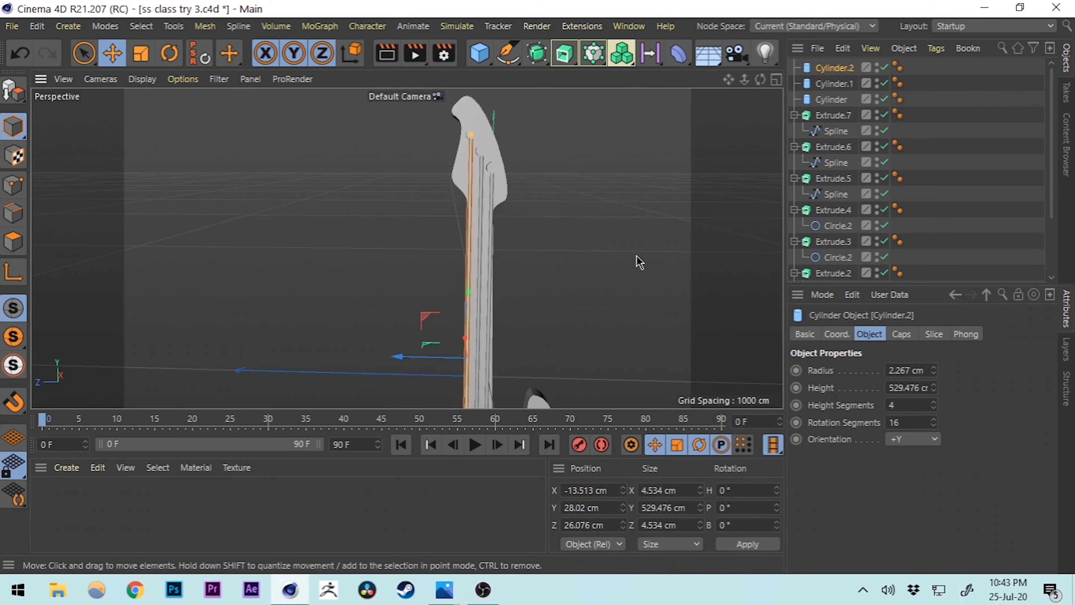
{"action": "left_click", "coordinate": [629, 266]}
- Group all the guitar's extrudes, splines and string cylinders into one object and rename it Guitar
{"action": "scroll", "coordinate": [477, 286], "scroll_direction": "up", "scroll_amount": 3}
{"action": "left_click_drag", "start_coordinate": [477, 286], "coordinate": [707, 279], "text": "alt"}
{"action": "scroll", "coordinate": [547, 281], "scroll_direction": "down", "scroll_amount": 4}
{"action": "left_click_drag", "start_coordinate": [548, 281], "coordinate": [641, 236], "text": "alt"}
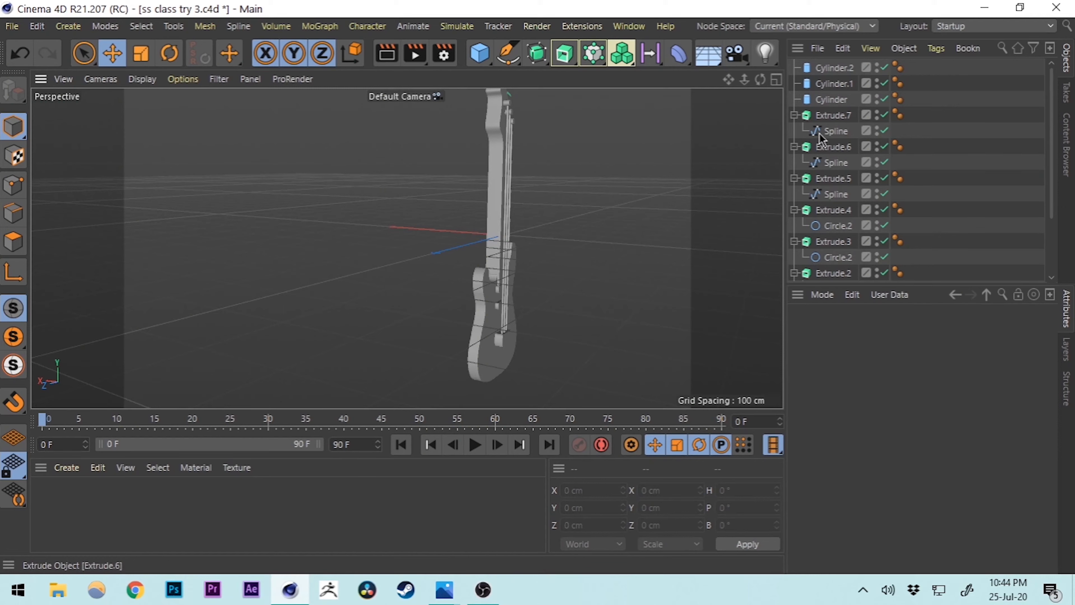
{"action": "scroll", "coordinate": [842, 127], "scroll_direction": "down", "scroll_amount": 3}
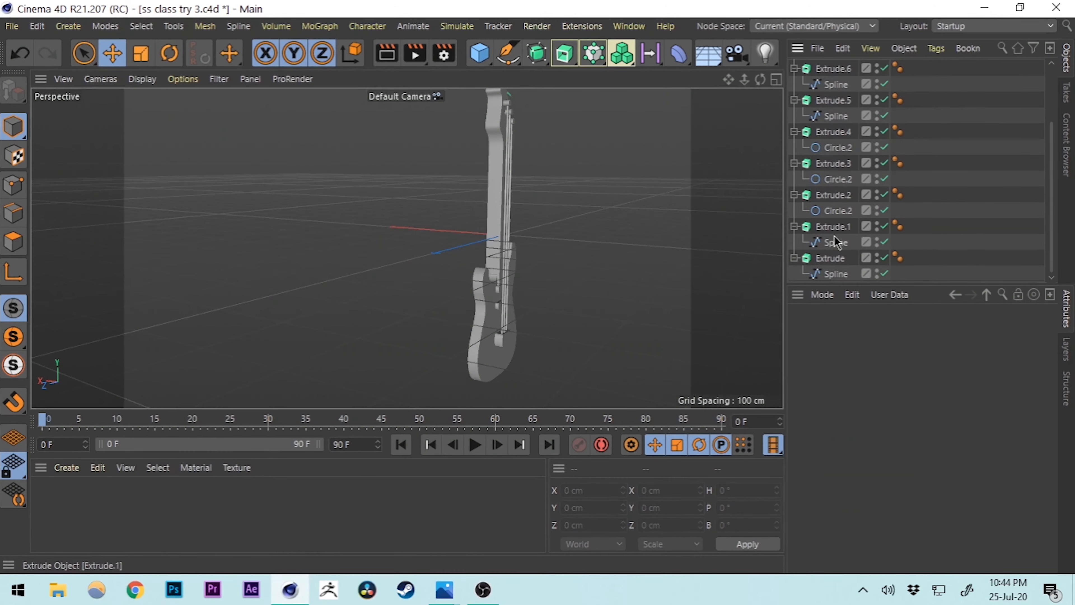
{"action": "left_click", "coordinate": [830, 258]}
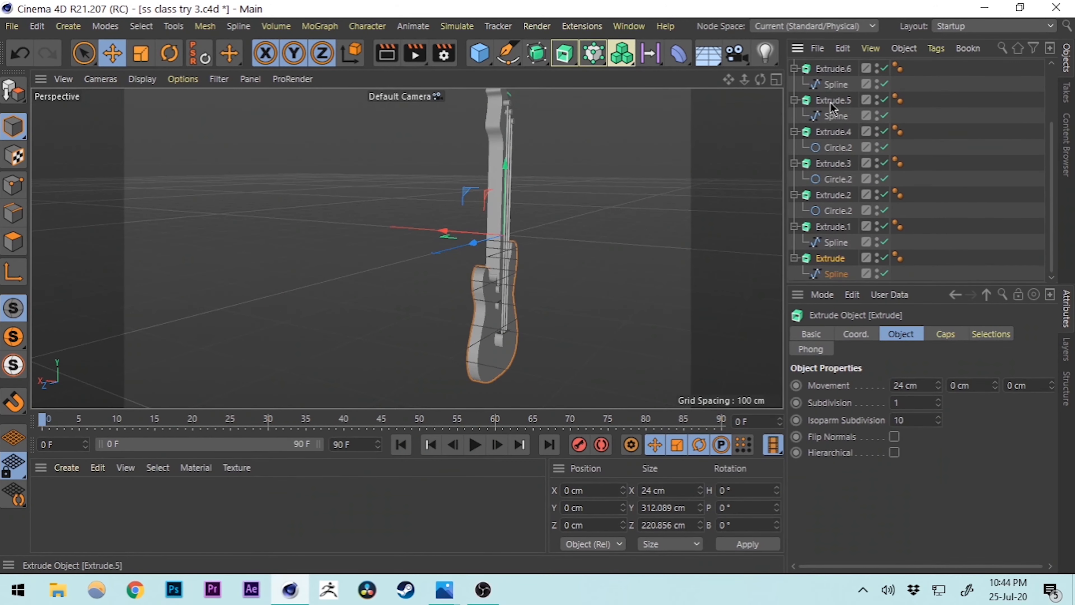
{"action": "key", "text": "ctrl+a"}
{"action": "scroll", "coordinate": [831, 167], "scroll_direction": "up", "scroll_amount": 3}
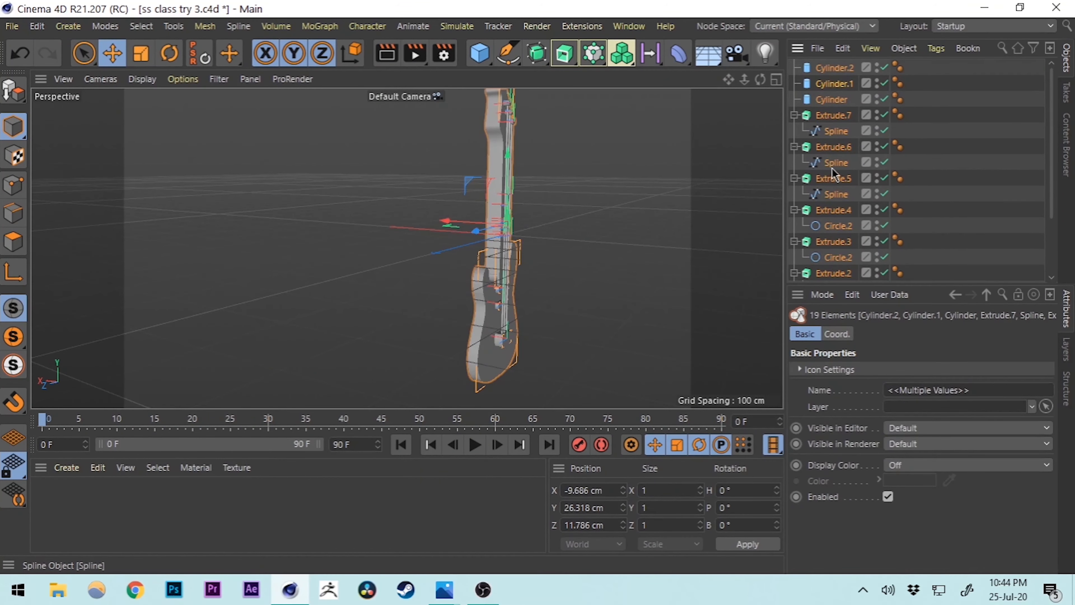
{"action": "right_click", "coordinate": [833, 143]}
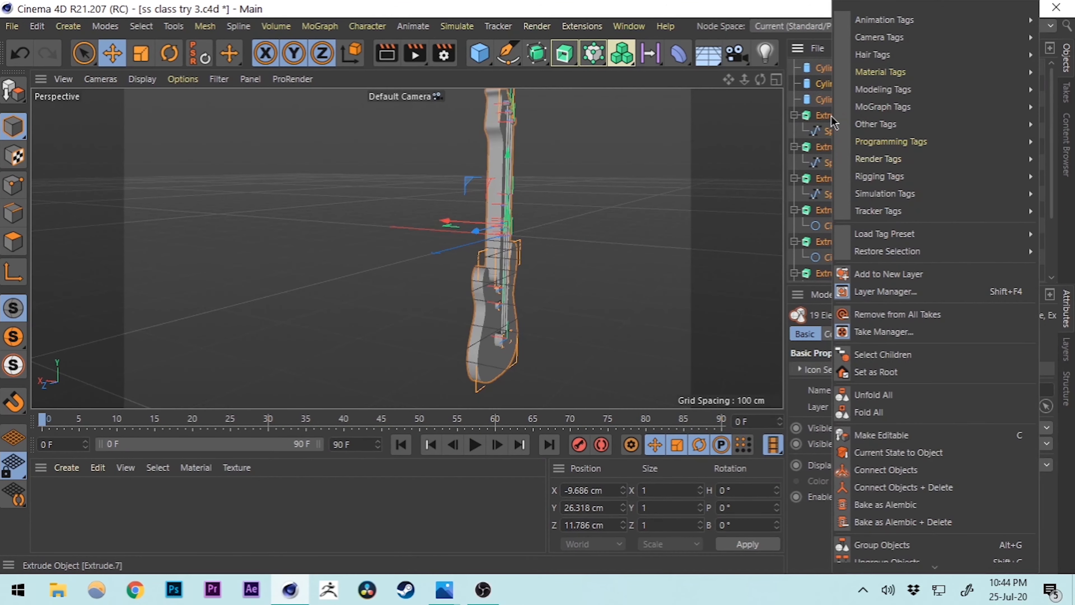
{"action": "left_click", "coordinate": [887, 545]}
{"action": "left_click", "coordinate": [812, 144]}
{"action": "double_click", "coordinate": [824, 68]}
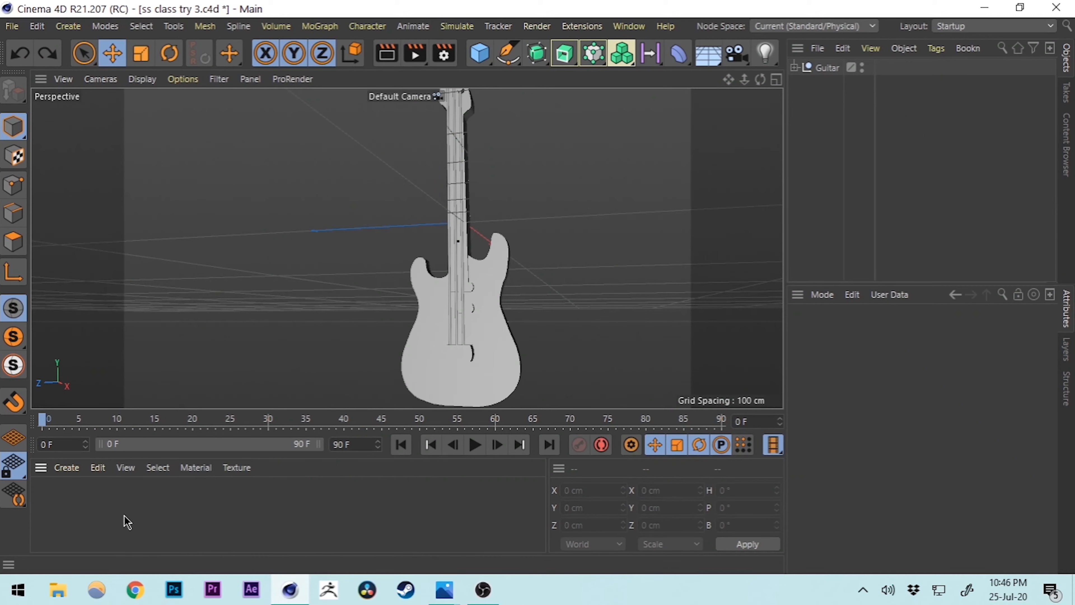
- Create a new material with Color and Reflectance disabled and Luminance enabled
{"action": "double_click", "coordinate": [127, 523]}
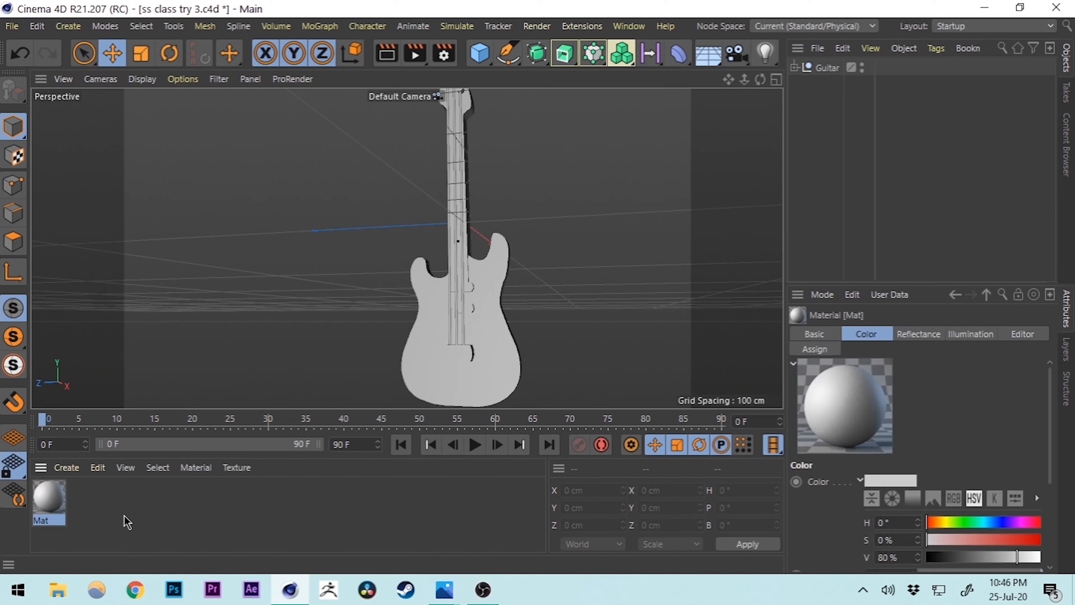
{"action": "double_click", "coordinate": [49, 504]}
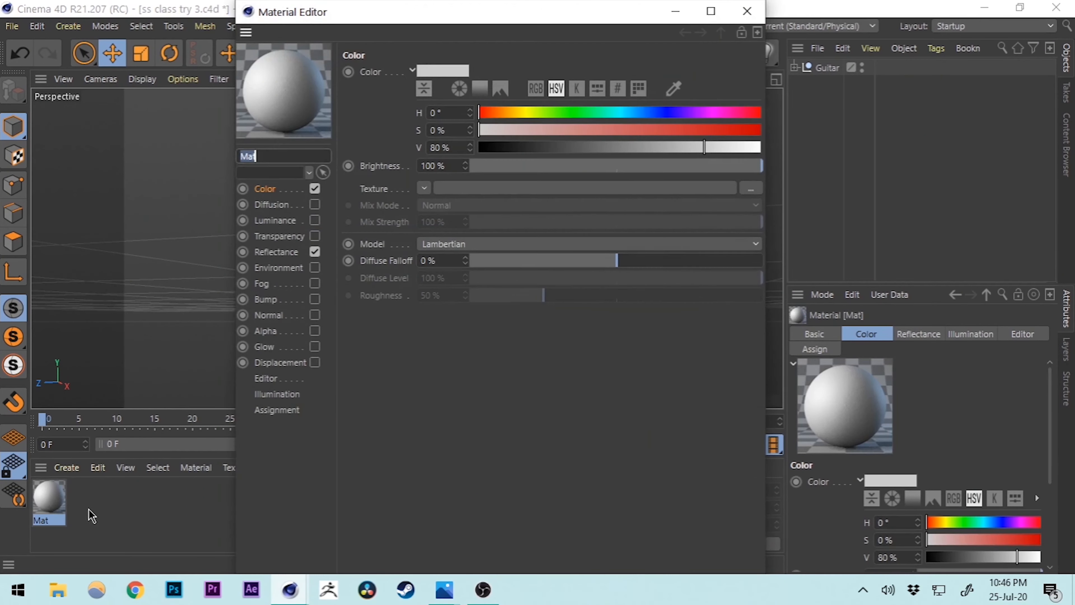
{"action": "left_click", "coordinate": [315, 189]}
{"action": "left_click", "coordinate": [314, 252]}
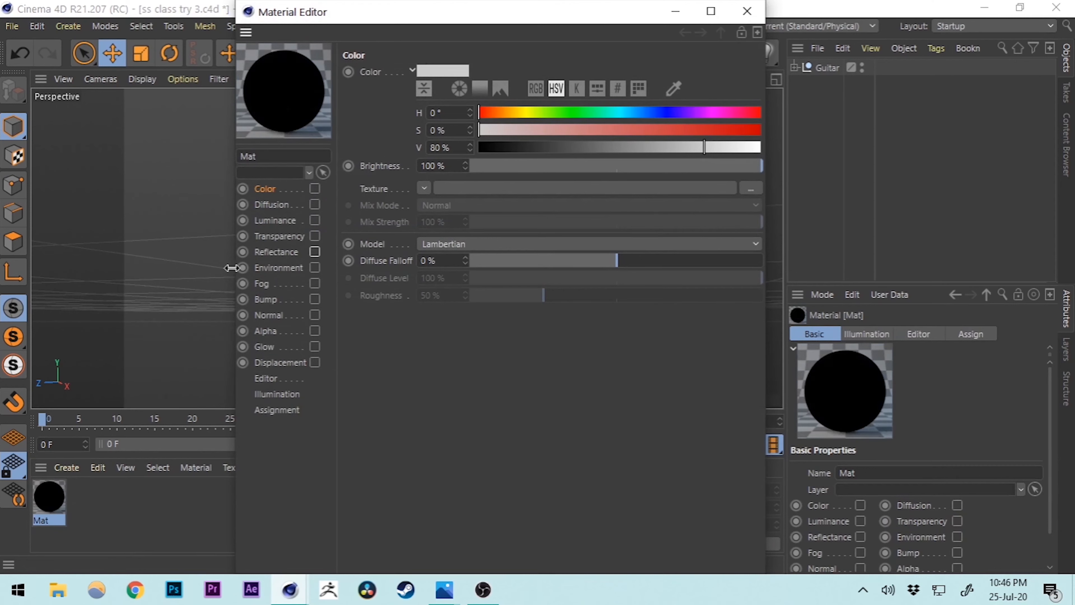
{"action": "left_click", "coordinate": [288, 221]}
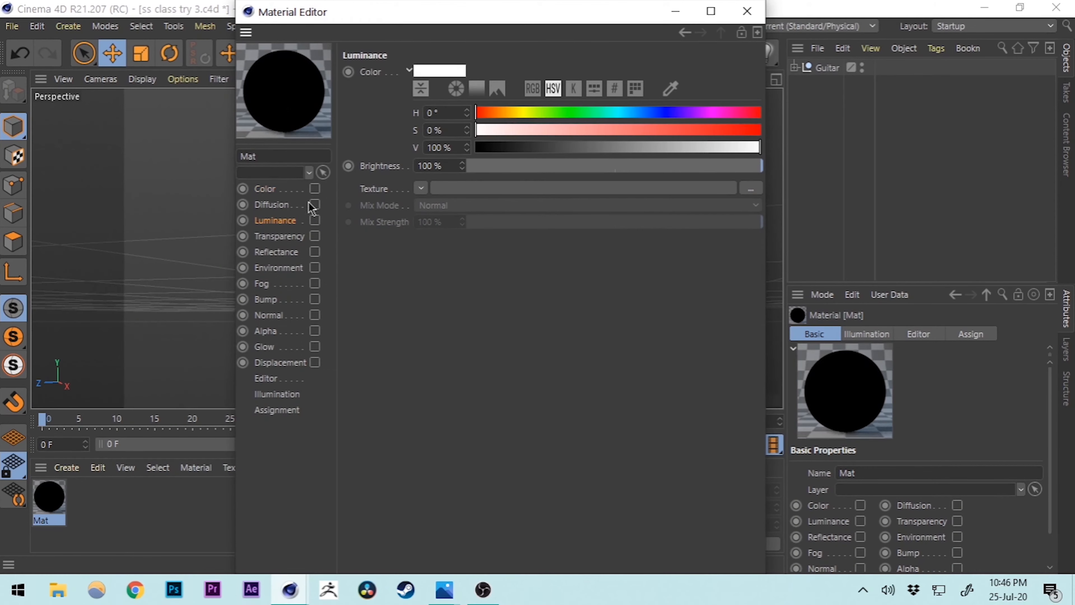
{"action": "left_click", "coordinate": [314, 220]}
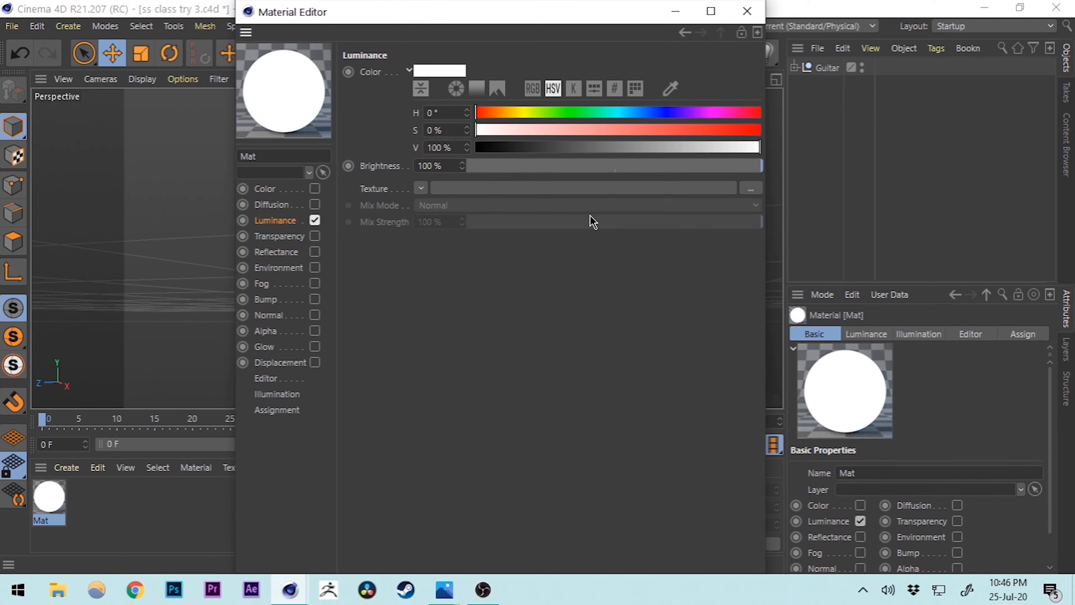
- Load studio003.hdr from the Desktop as the Luminance texture without copying it to the project location, and close the material editor
{"action": "left_click", "coordinate": [752, 191]}
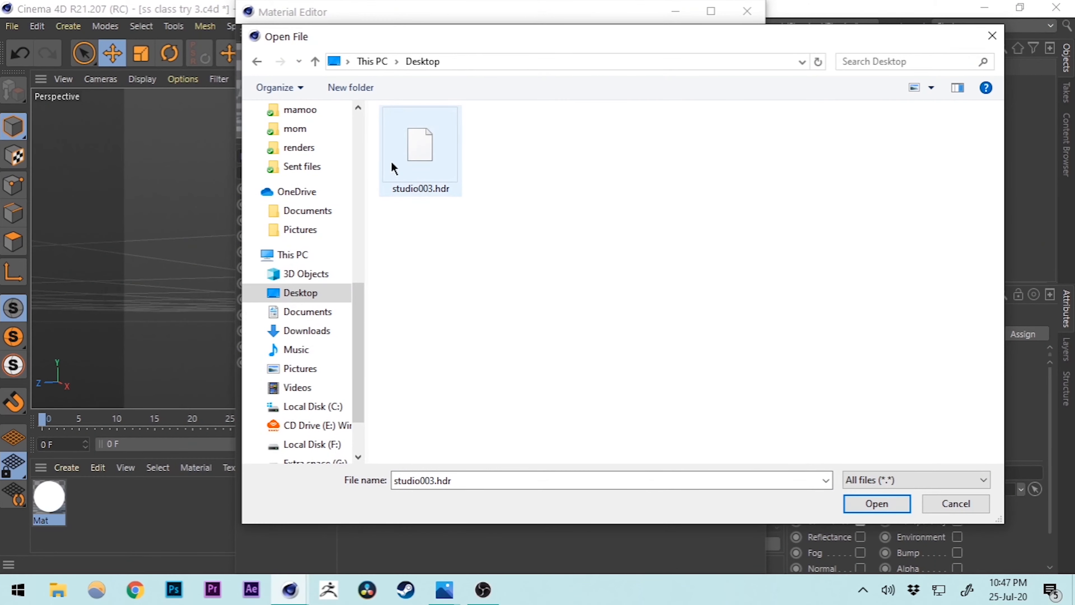
{"action": "left_click", "coordinate": [424, 161]}
{"action": "double_click", "coordinate": [424, 145]}
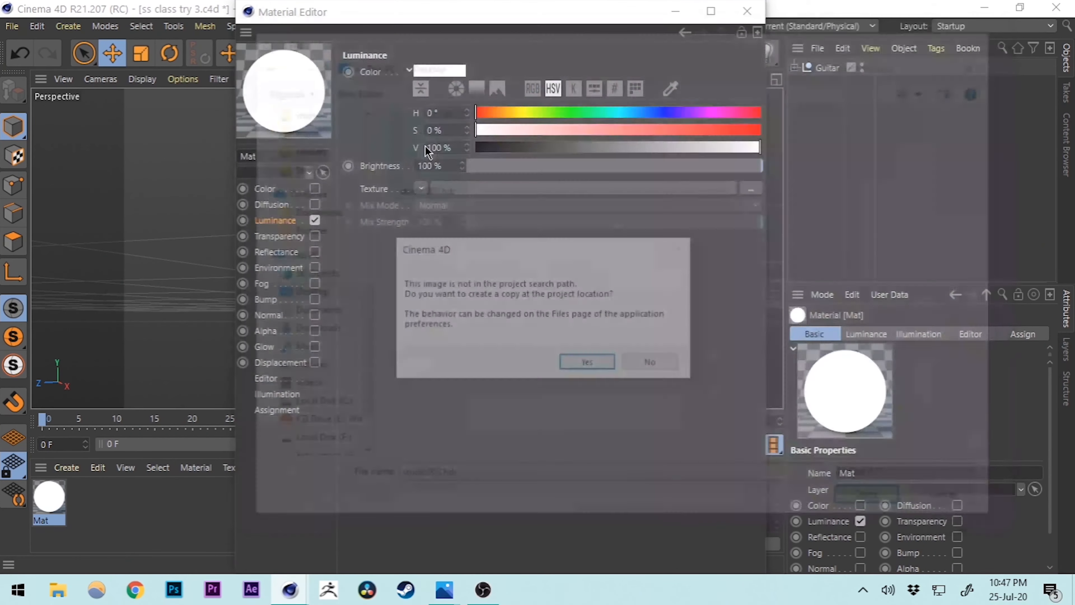
{"action": "left_click", "coordinate": [655, 364]}
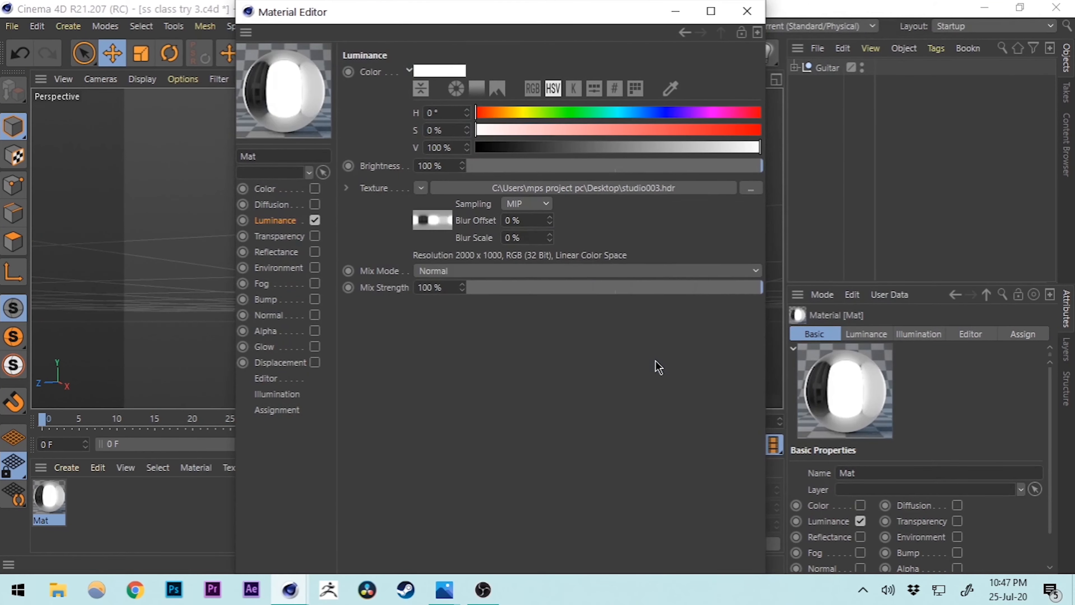
{"action": "left_click_drag", "start_coordinate": [417, 13], "coordinate": [541, 40]}
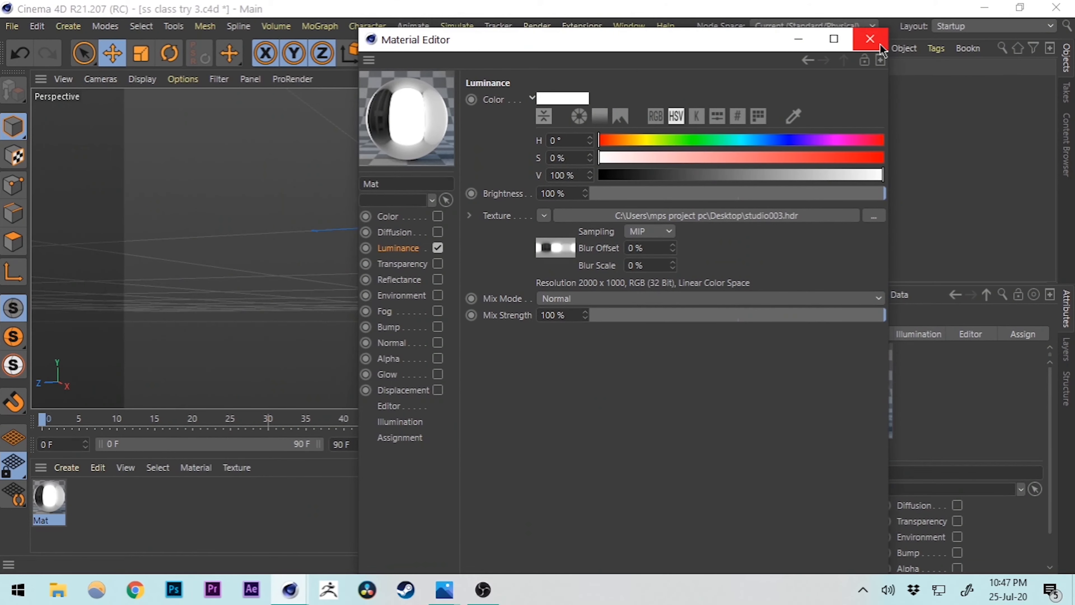
{"action": "left_click", "coordinate": [870, 39]}
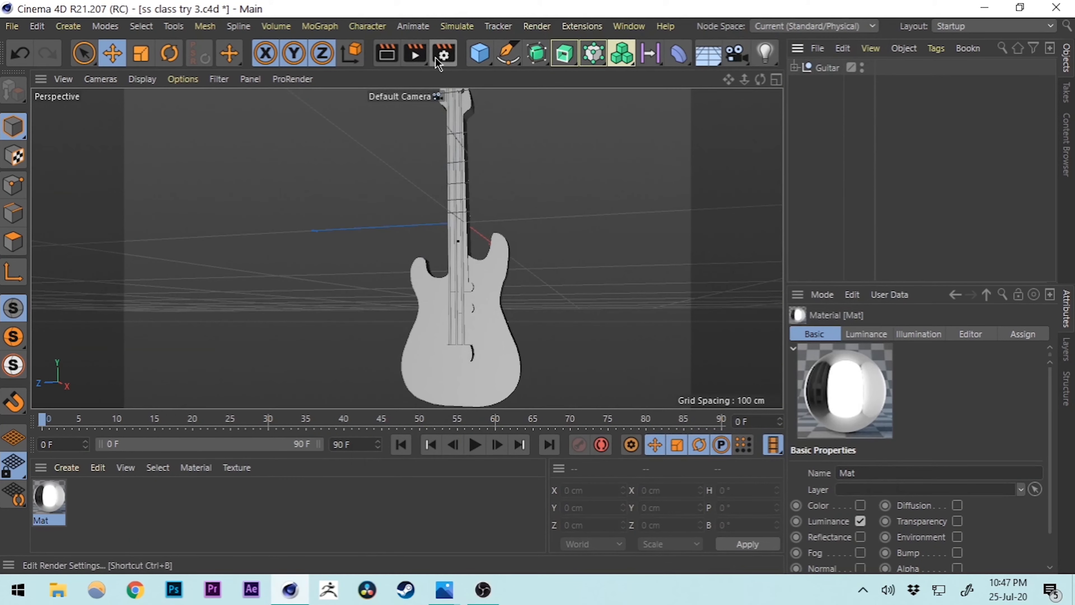
- Add the Global Illumination and Ambient Occlusion effects to the render settings and close them
{"action": "left_click", "coordinate": [445, 54]}
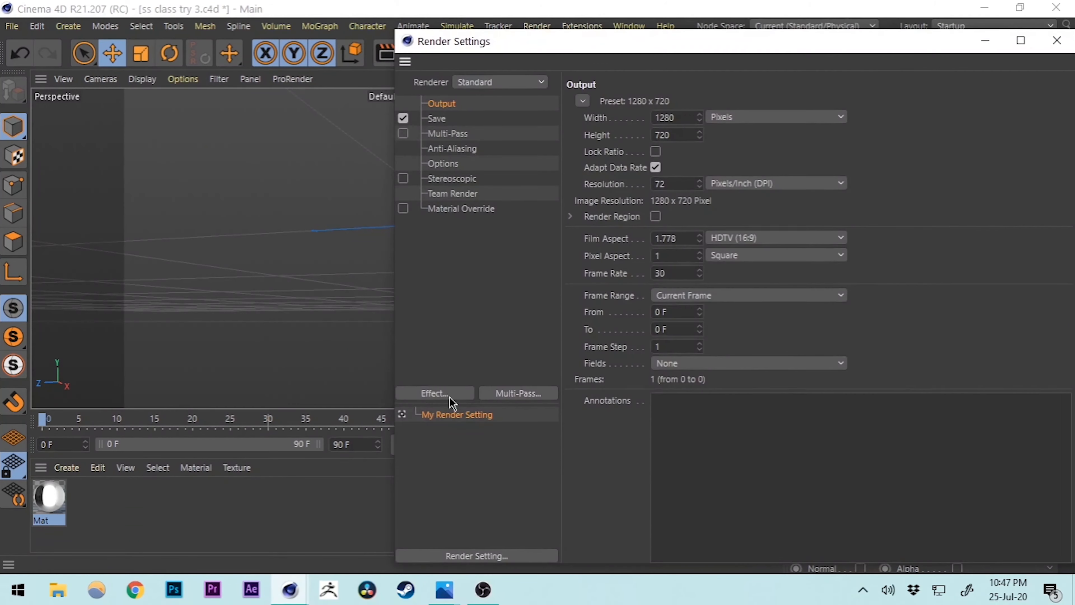
{"action": "left_click", "coordinate": [447, 395]}
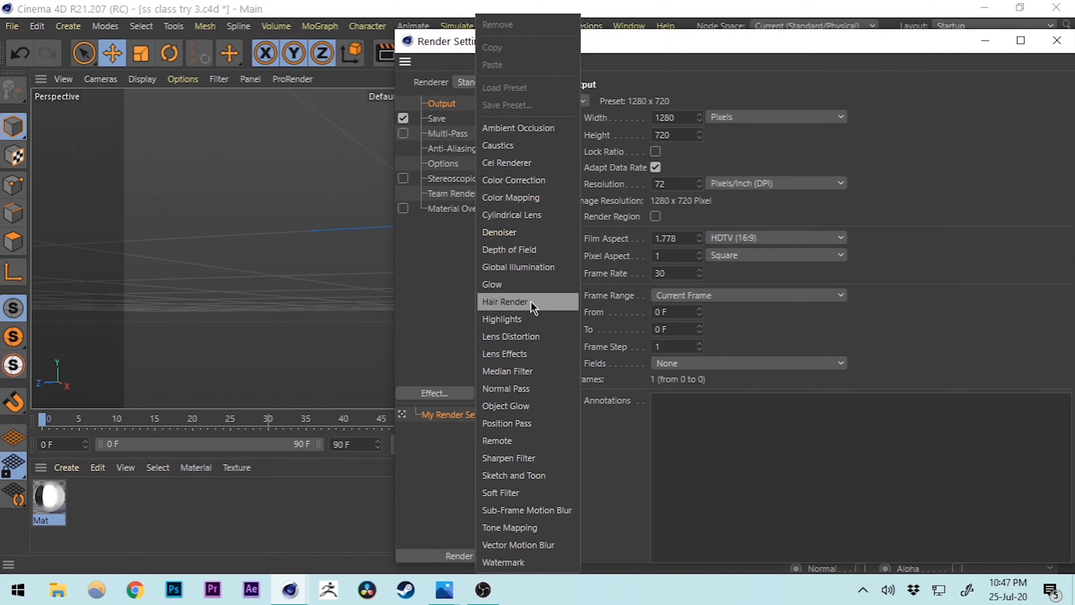
{"action": "left_click", "coordinate": [522, 267]}
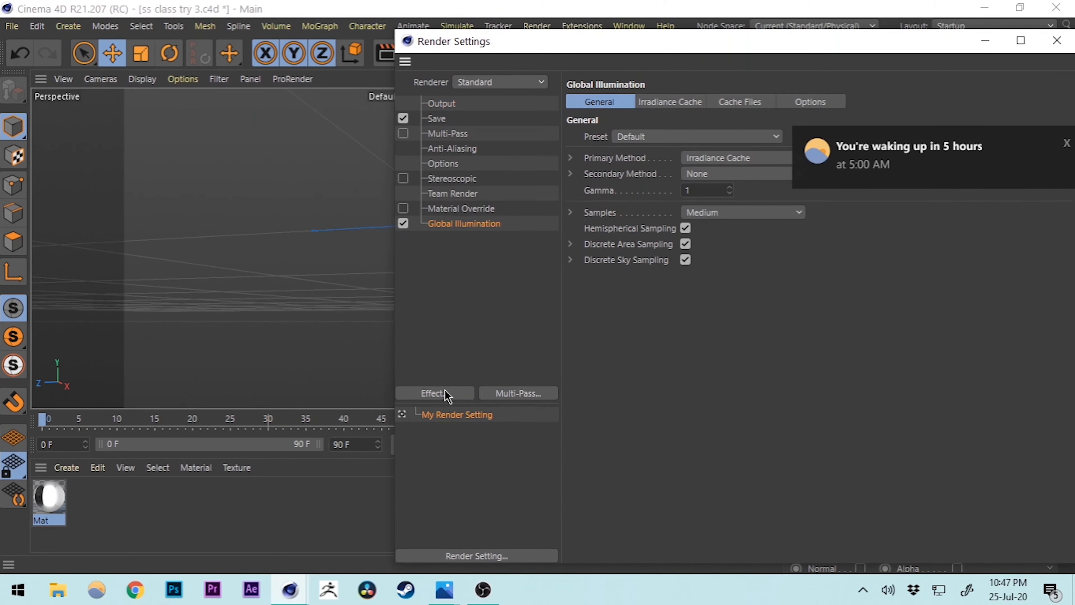
{"action": "left_click", "coordinate": [447, 395]}
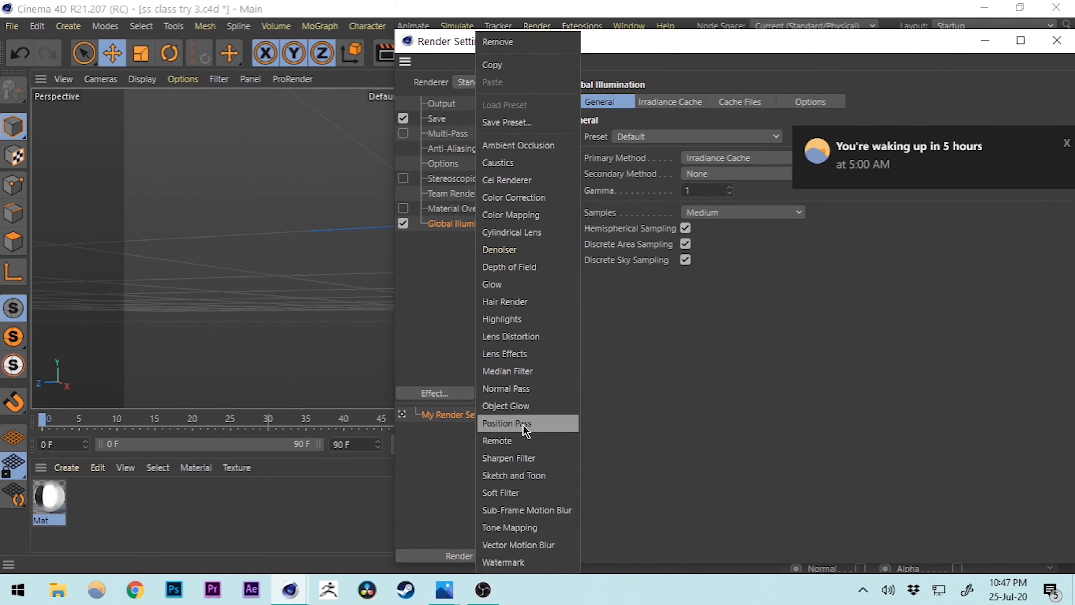
{"action": "left_click", "coordinate": [533, 152]}
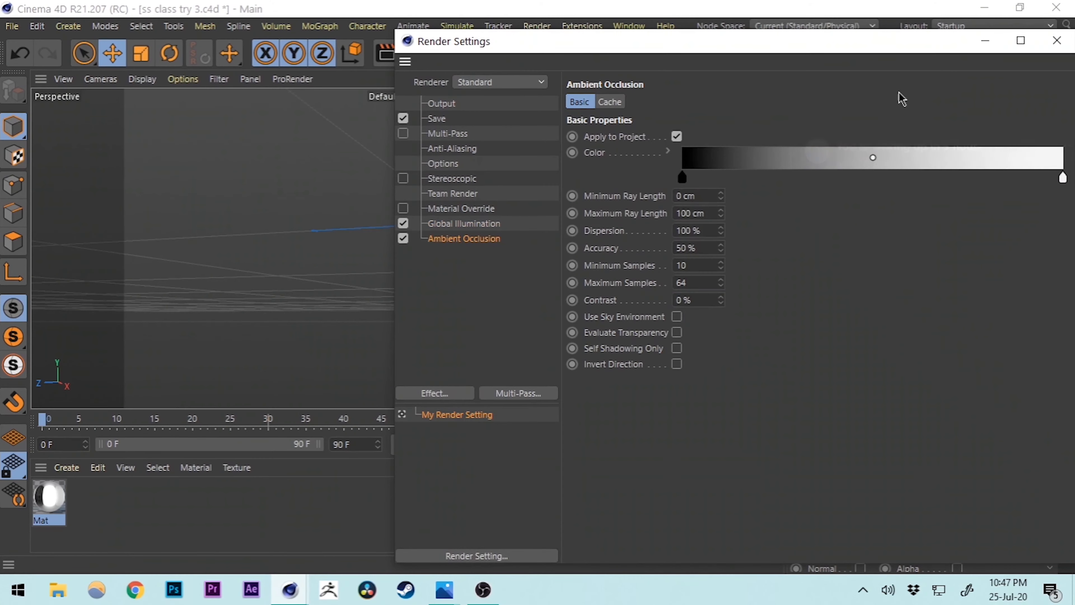
{"action": "left_click", "coordinate": [1056, 41]}
- Add a Sky object to the scene and deselect it
{"action": "left_click", "coordinate": [712, 60]}
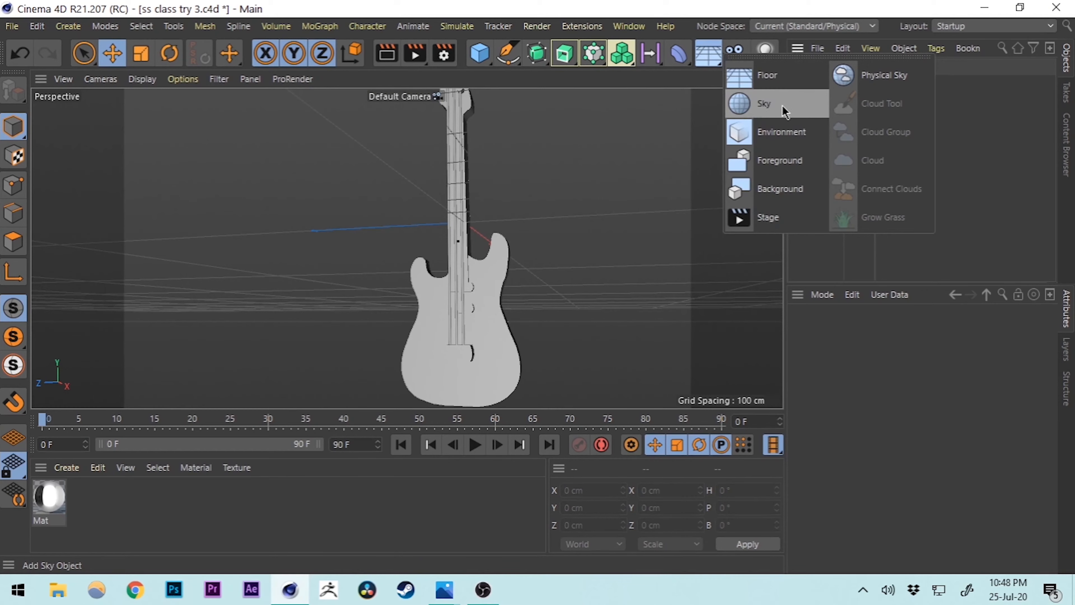
{"action": "left_click", "coordinate": [780, 112]}
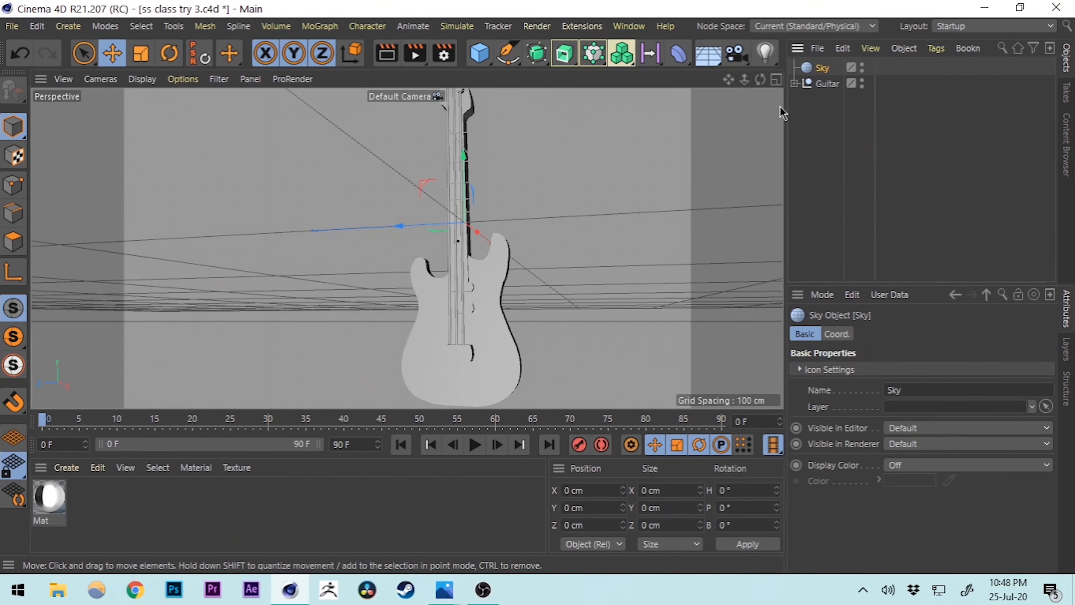
{"action": "left_click", "coordinate": [831, 164]}
{"action": "left_click_drag", "start_coordinate": [650, 254], "coordinate": [547, 221], "text": "alt"}
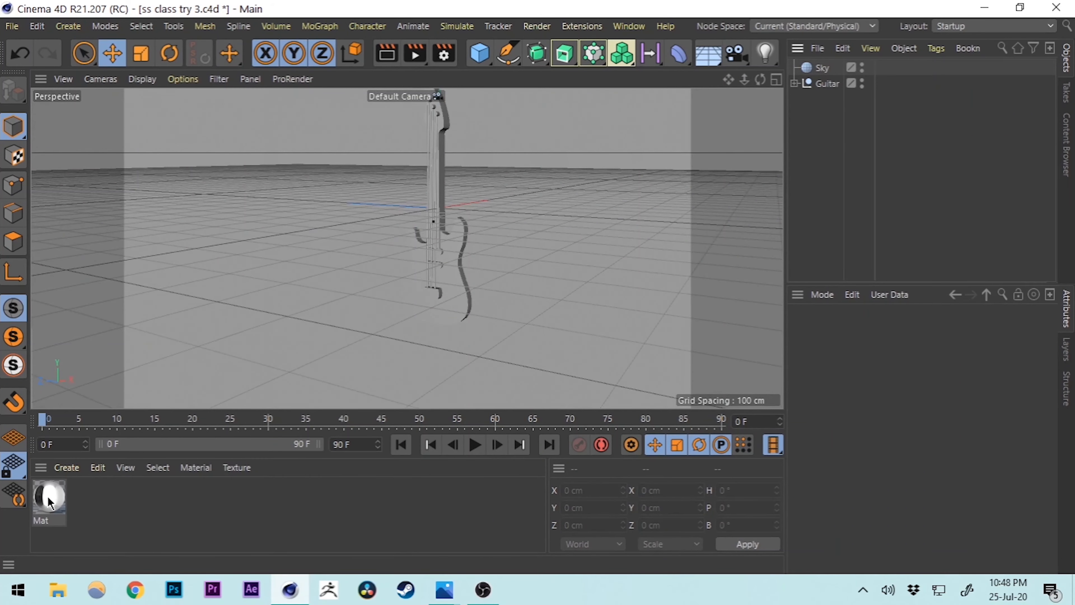
- Apply the HDR luminance material to the Sky object and test-render the perspective view
{"action": "left_click_drag", "start_coordinate": [46, 497], "coordinate": [823, 72]}
{"action": "left_click_drag", "start_coordinate": [821, 69], "coordinate": [824, 68]}
{"action": "left_click_drag", "start_coordinate": [393, 100], "coordinate": [517, 178], "text": "alt"}
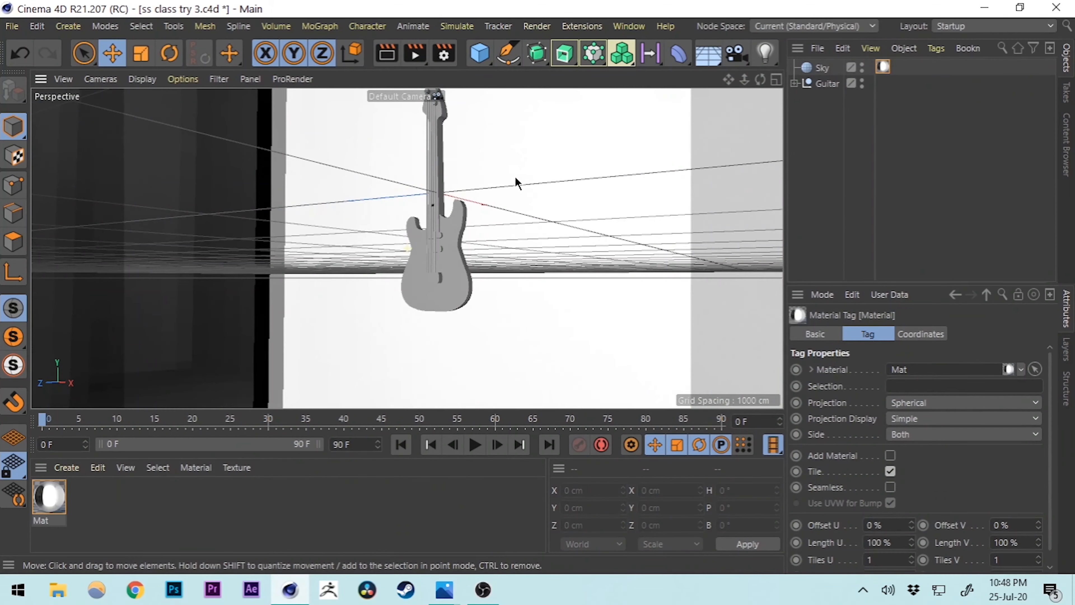
{"action": "left_click", "coordinate": [383, 54]}
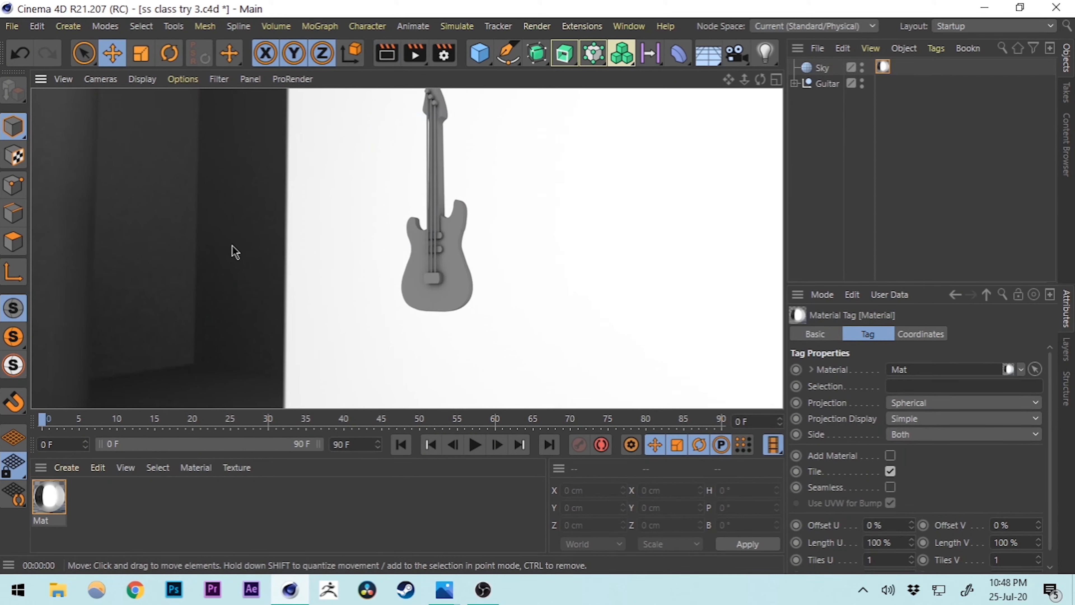
{"action": "left_click", "coordinate": [808, 183]}
- Add a Compositing render tag to the Sky object and disable Seen by Camera
{"action": "left_click", "coordinate": [821, 69]}
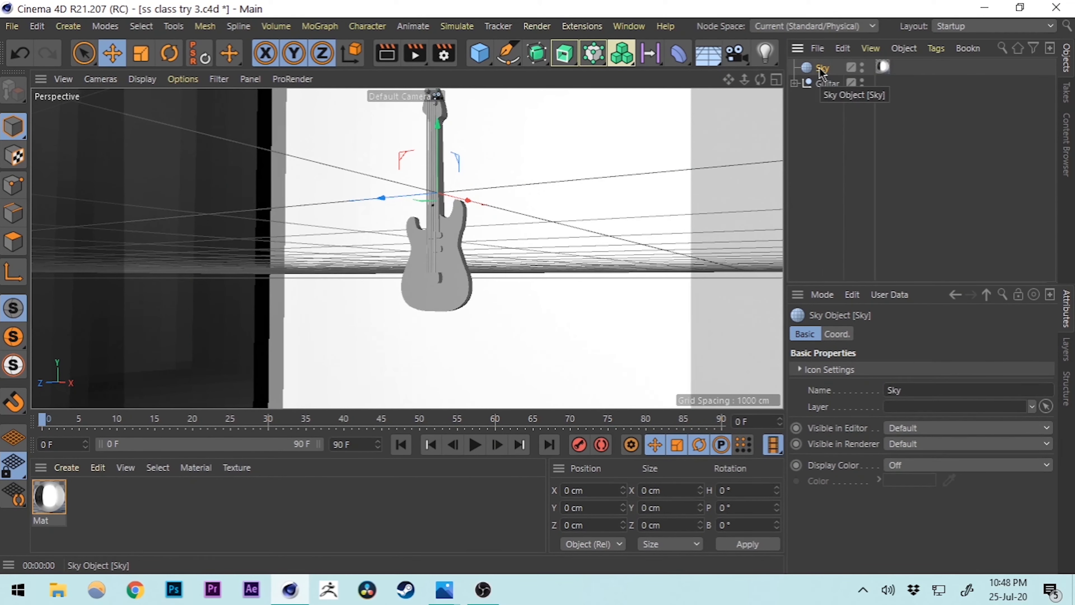
{"action": "right_click", "coordinate": [825, 74]}
{"action": "mouse_move", "coordinate": [878, 161]}
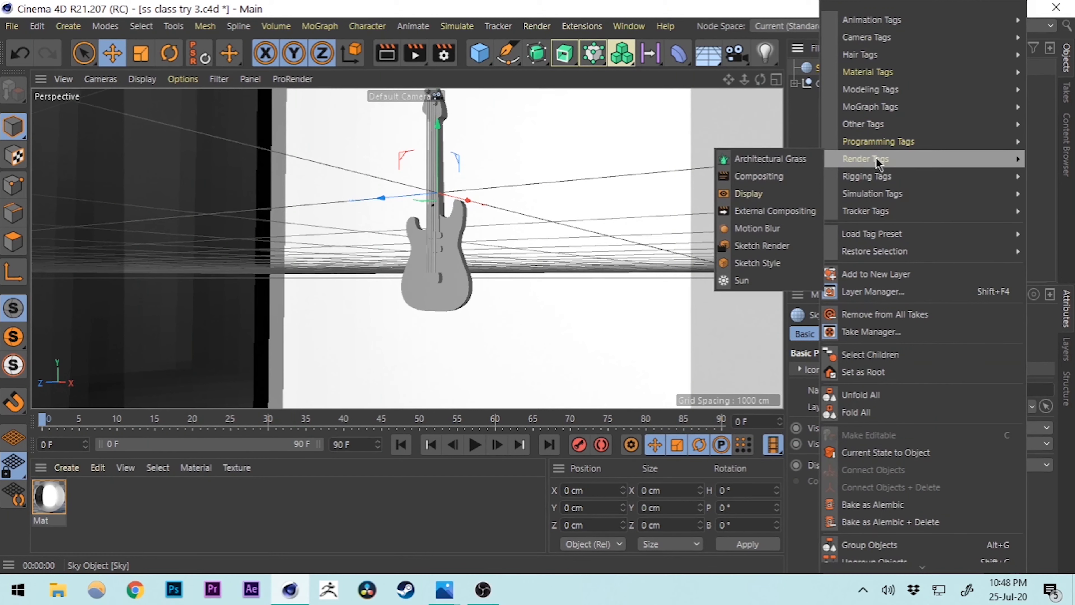
{"action": "left_click", "coordinate": [771, 178]}
{"action": "scroll", "coordinate": [868, 427], "scroll_direction": "down", "scroll_amount": 2}
{"action": "scroll", "coordinate": [869, 425], "scroll_direction": "up", "scroll_amount": 2}
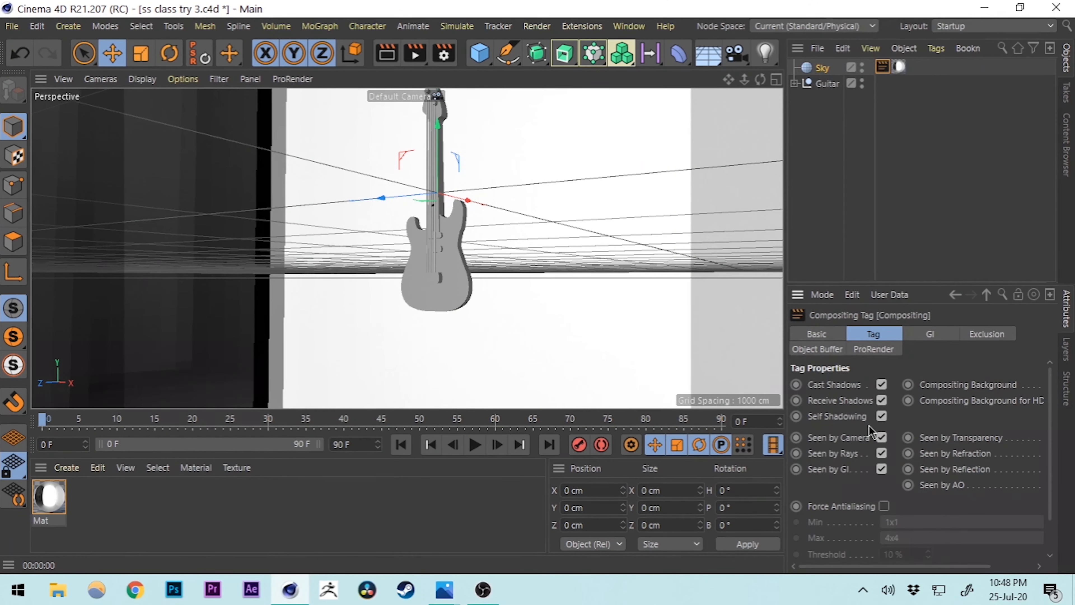
{"action": "left_click", "coordinate": [882, 437]}
{"action": "left_click", "coordinate": [831, 223]}
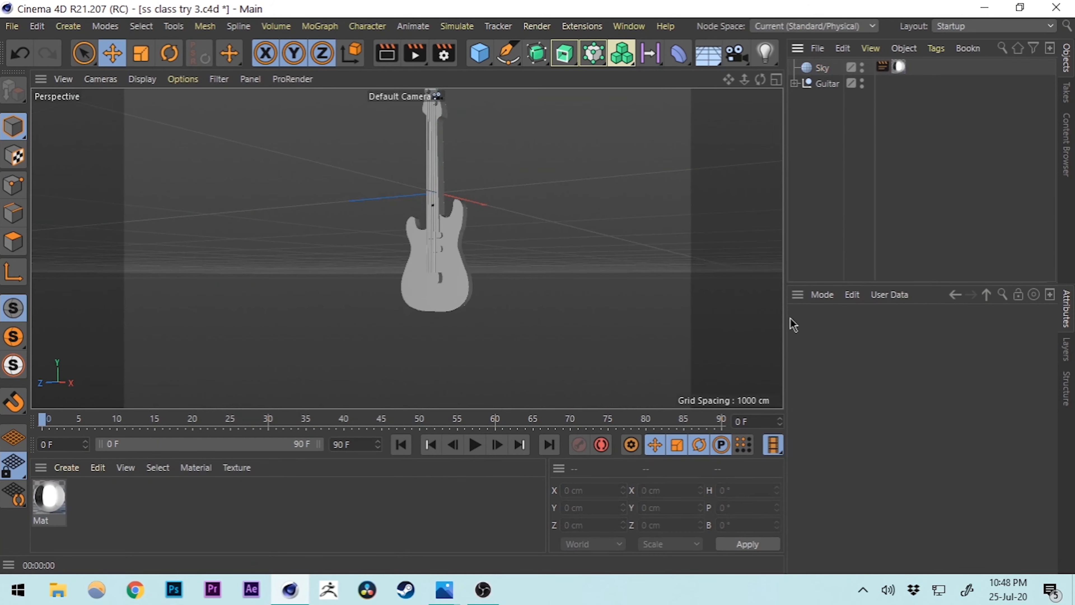
- Test-render the guitar in the perspective view, including from closer up, and save the project
{"action": "left_click", "coordinate": [383, 55]}
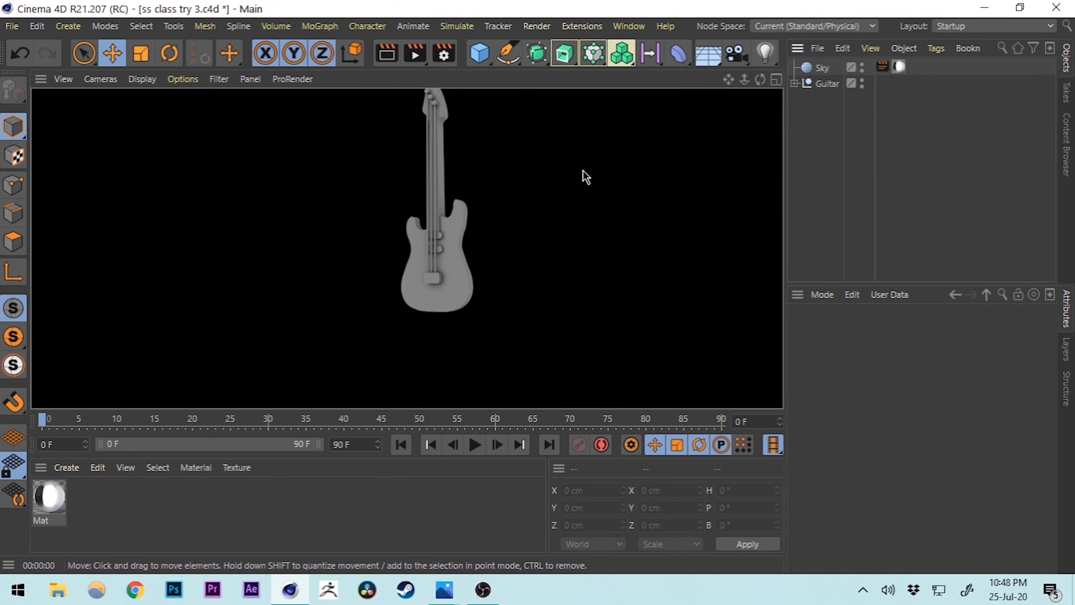
{"action": "scroll", "coordinate": [433, 195], "scroll_direction": "up", "scroll_amount": 3}
{"action": "left_click", "coordinate": [377, 54]}
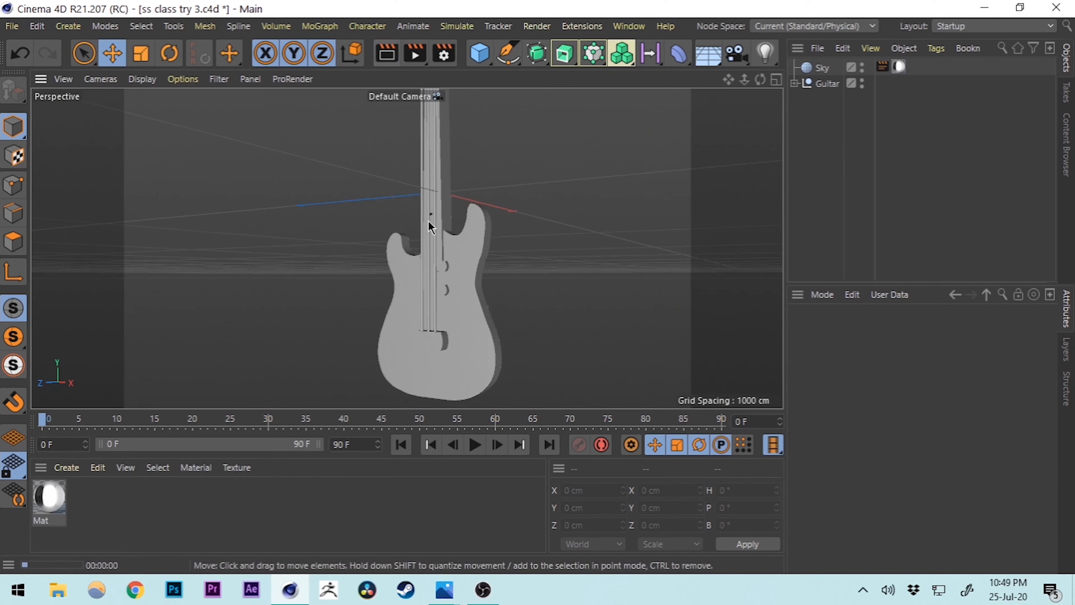
{"action": "left_click", "coordinate": [836, 182]}
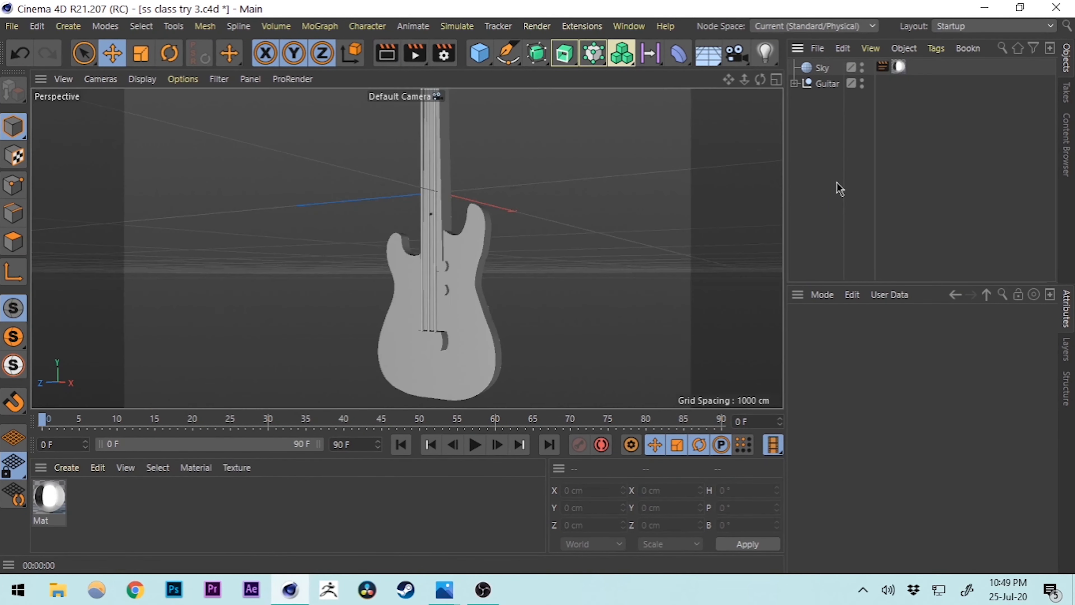
{"action": "key", "text": "ctrl+s"}
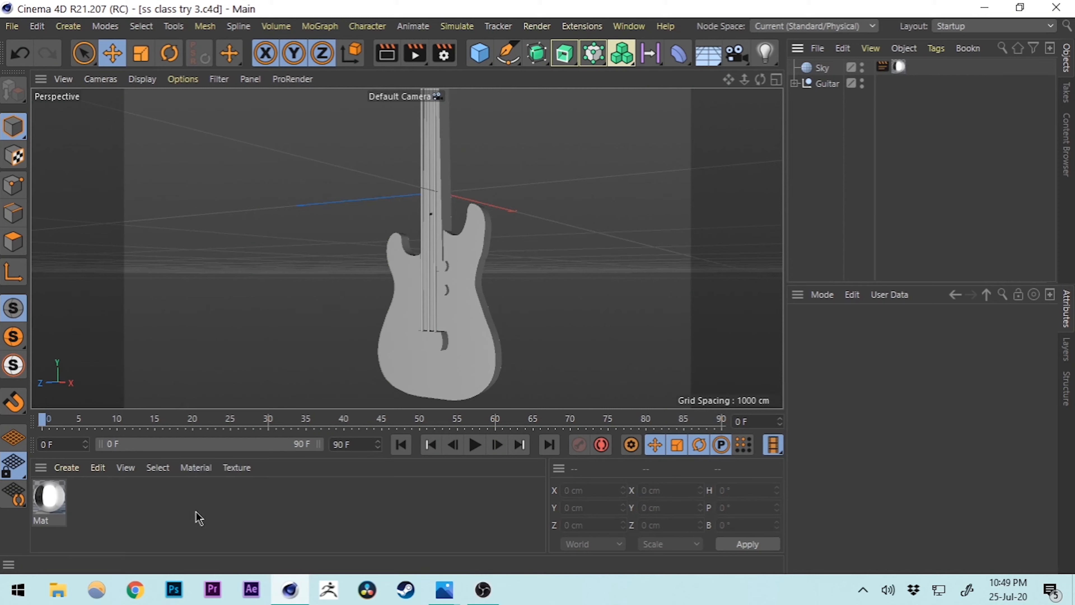
- Create a second material and pick an orange-red Color for it, about H 5°, S 76%, V 100%
{"action": "double_click", "coordinate": [115, 517]}
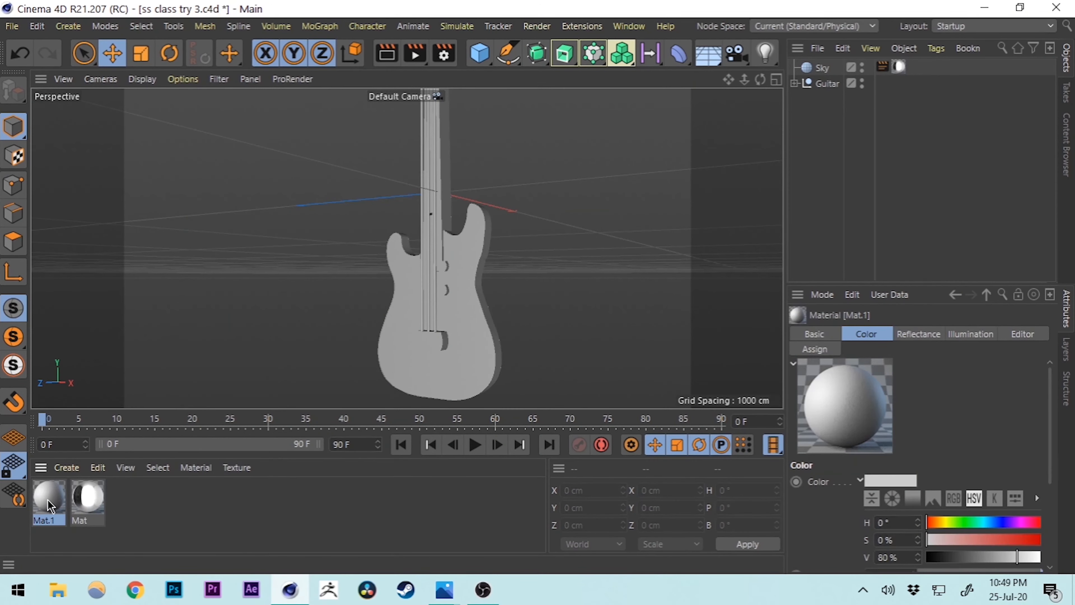
{"action": "double_click", "coordinate": [50, 505]}
{"action": "left_click_drag", "start_coordinate": [363, 26], "coordinate": [665, 43]}
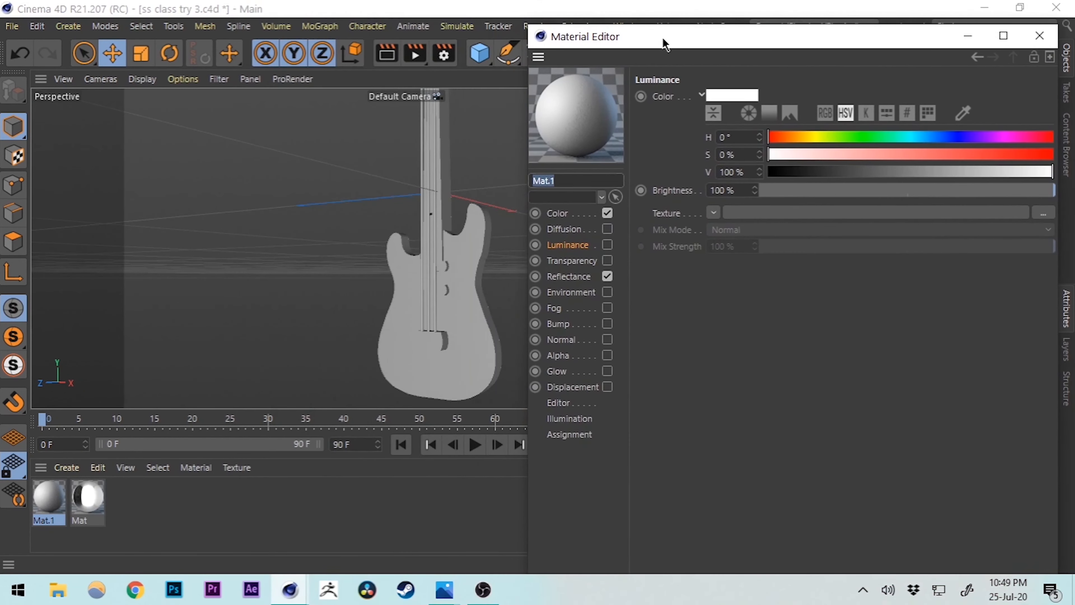
{"action": "left_click", "coordinate": [554, 213]}
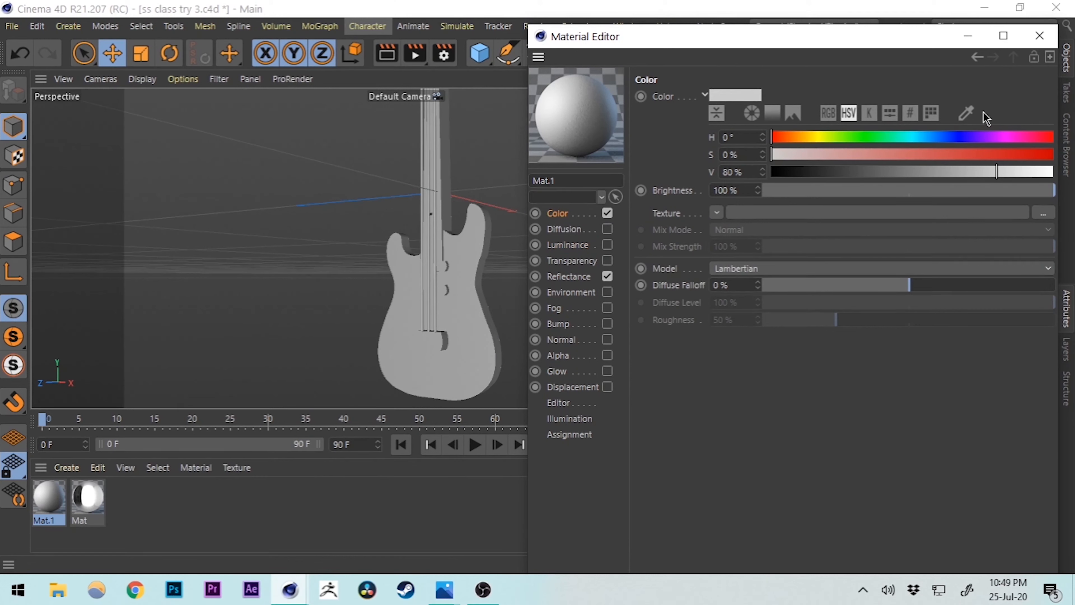
{"action": "left_click", "coordinate": [966, 112]}
{"action": "left_click", "coordinate": [888, 240]}
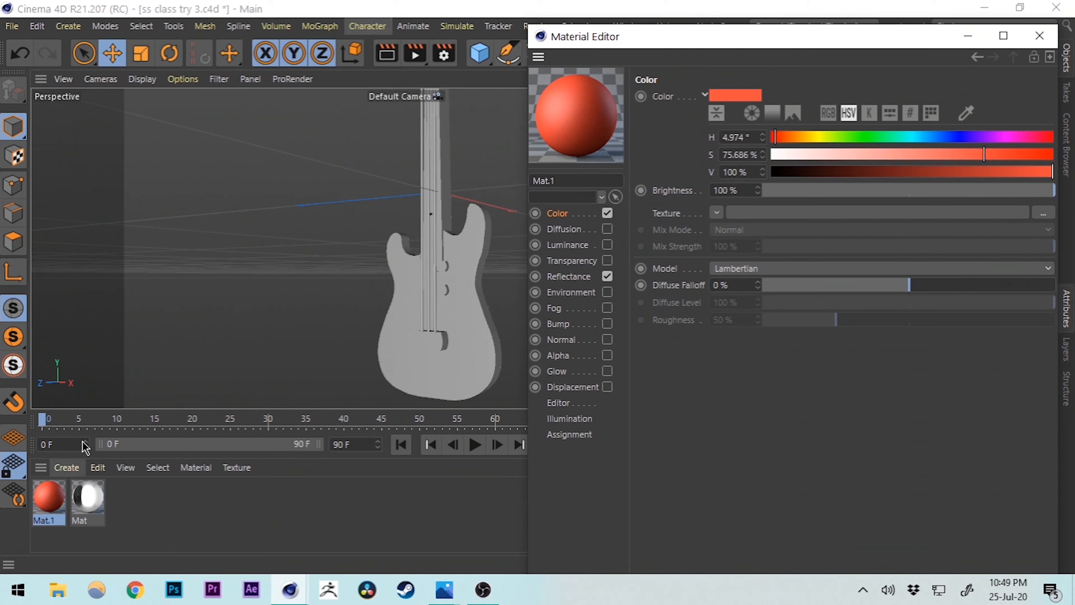
- Apply the orange-red material to the guitar body and test-render the view
{"action": "left_click", "coordinate": [968, 35]}
{"action": "left_click_drag", "start_coordinate": [51, 498], "coordinate": [475, 368]}
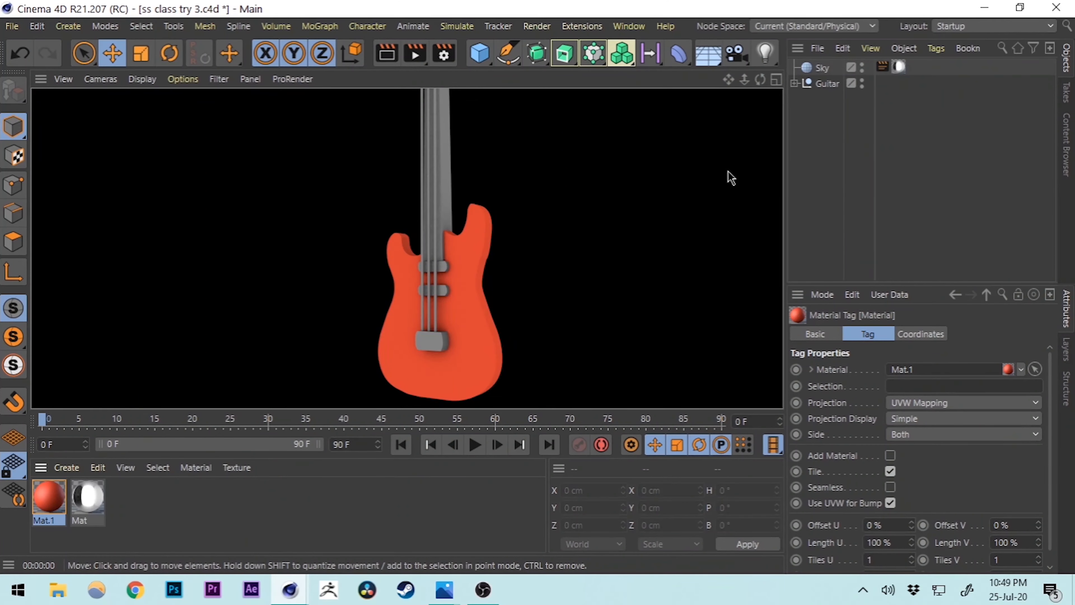
{"action": "left_click", "coordinate": [801, 177]}
- Replace the Default Specular layer in the orange-red material's Reflectance with a Beckmann layer
{"action": "double_click", "coordinate": [48, 494]}
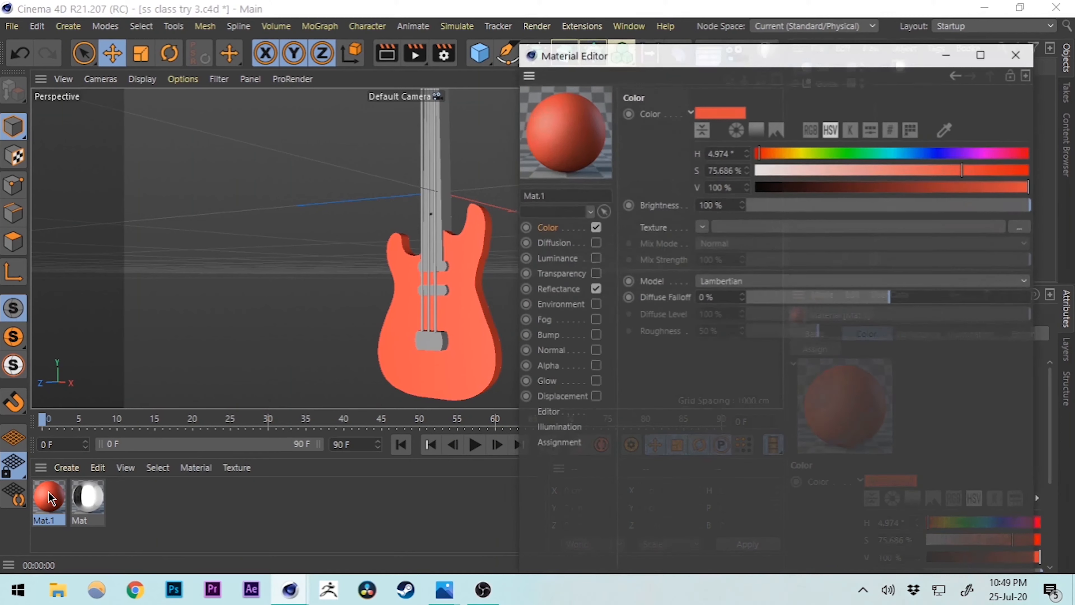
{"action": "left_click", "coordinate": [566, 276]}
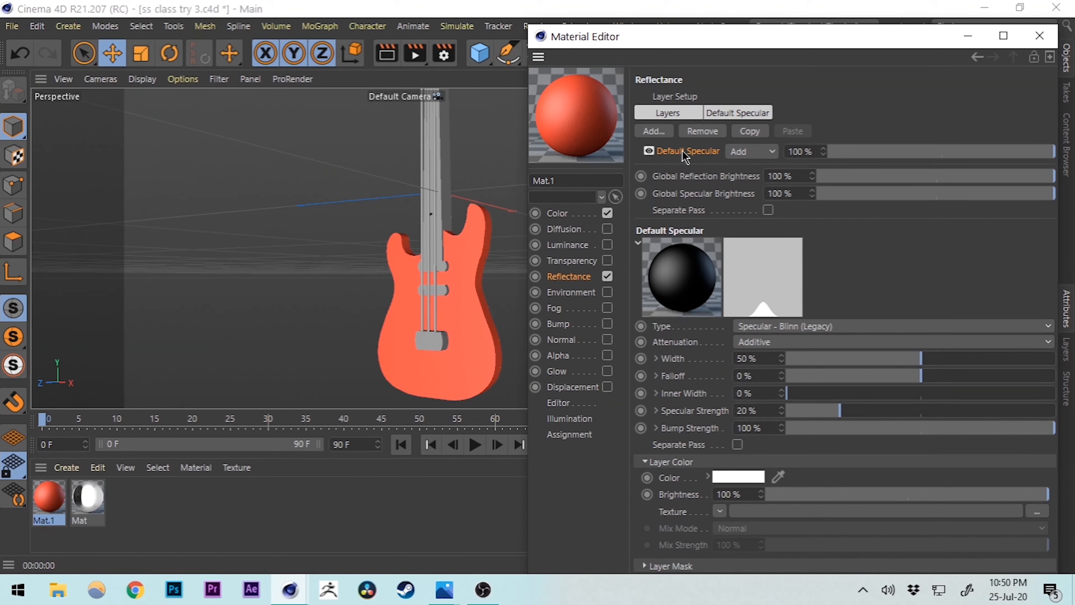
{"action": "key", "text": "Delete"}
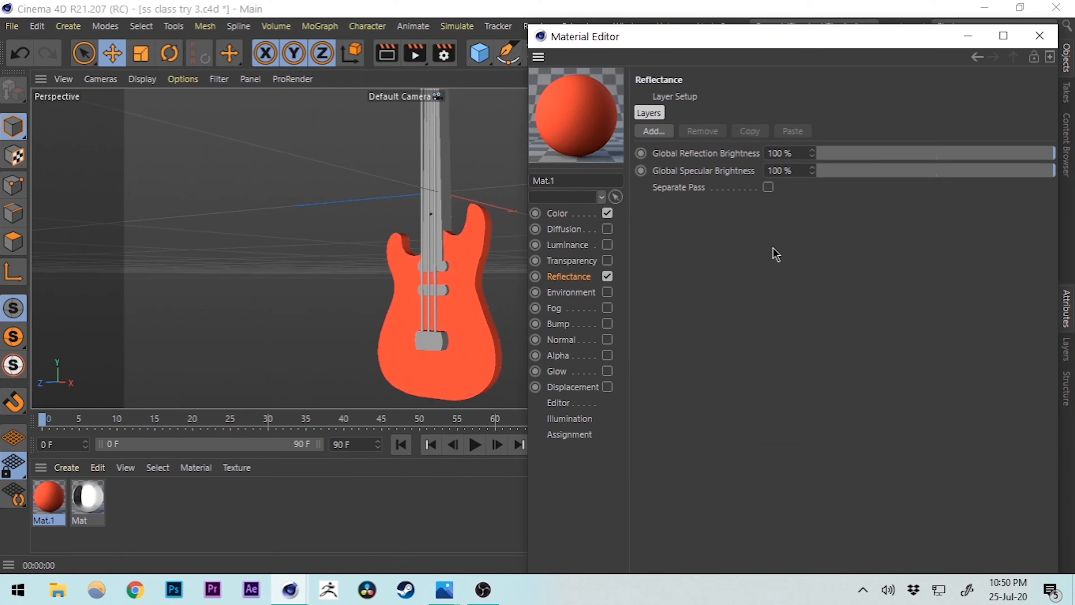
{"action": "left_click", "coordinate": [654, 133]}
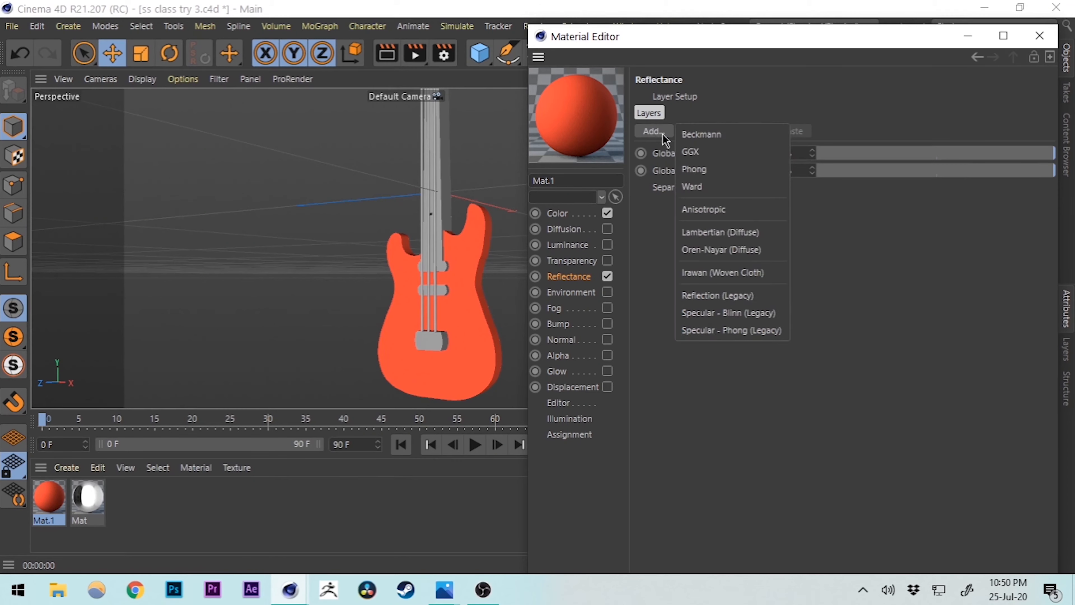
{"action": "left_click", "coordinate": [752, 137]}
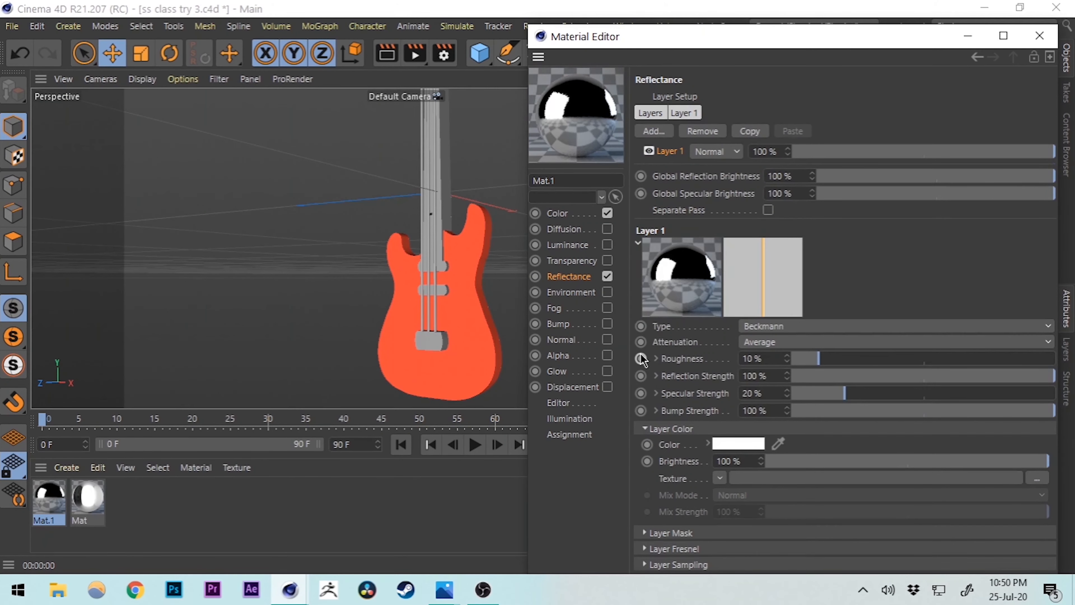
- Set the Beckmann layer's Fresnel to Dielectric with the PET preset
{"action": "left_click", "coordinate": [644, 549]}
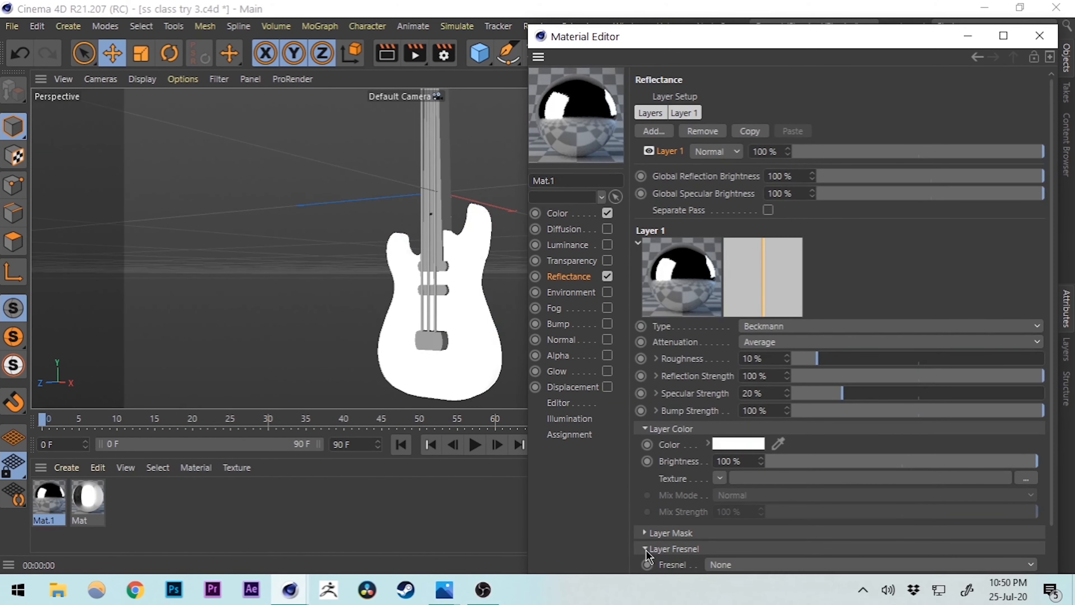
{"action": "scroll", "coordinate": [676, 430], "scroll_direction": "down", "scroll_amount": 3}
{"action": "left_click", "coordinate": [722, 490]}
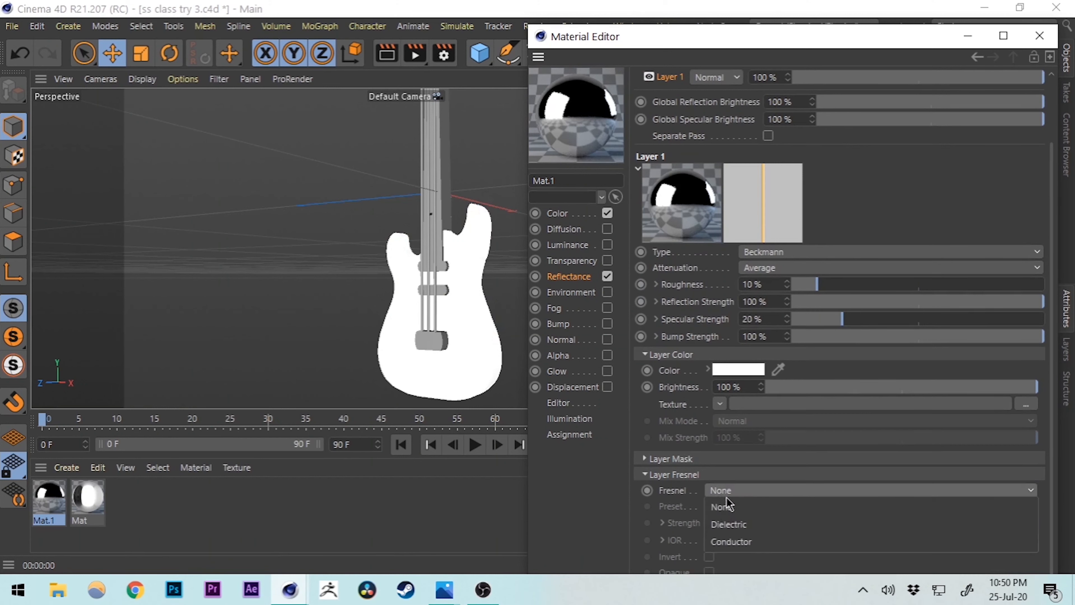
{"action": "left_click", "coordinate": [729, 525]}
{"action": "left_click", "coordinate": [742, 507]}
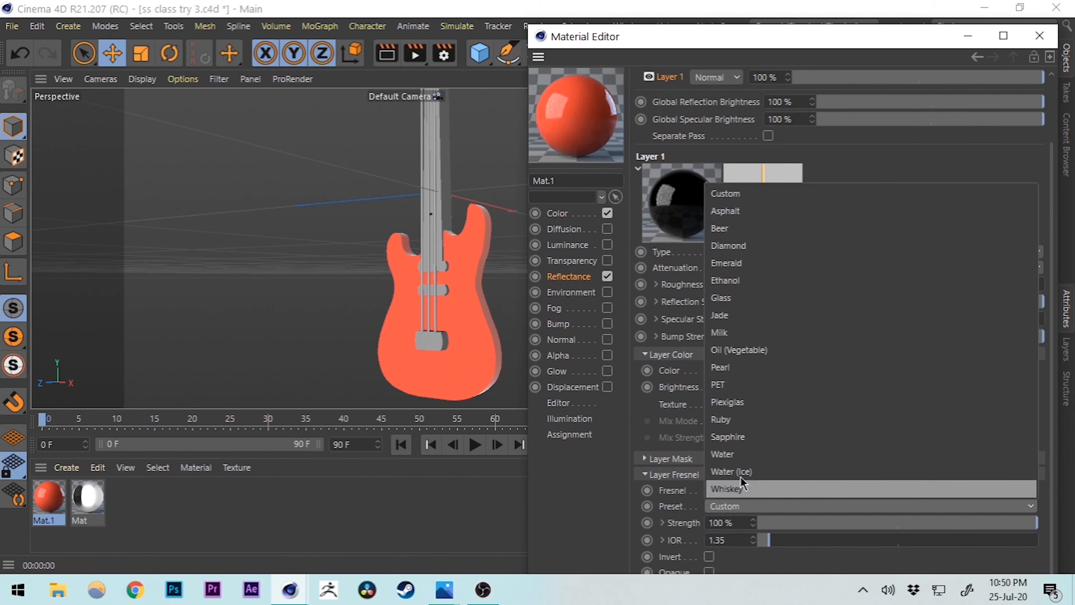
{"action": "left_click", "coordinate": [731, 382]}
- Lower the Beckmann layer's Fresnel IOR to 1.16, rendering the view before and after the change
{"action": "left_click", "coordinate": [386, 53]}
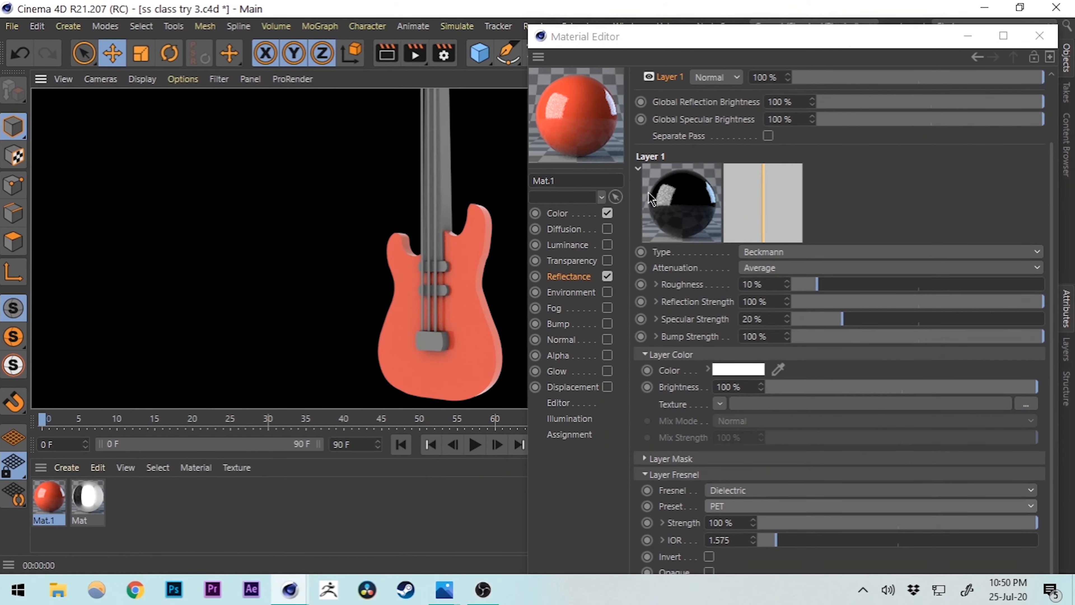
{"action": "left_click", "coordinate": [842, 186]}
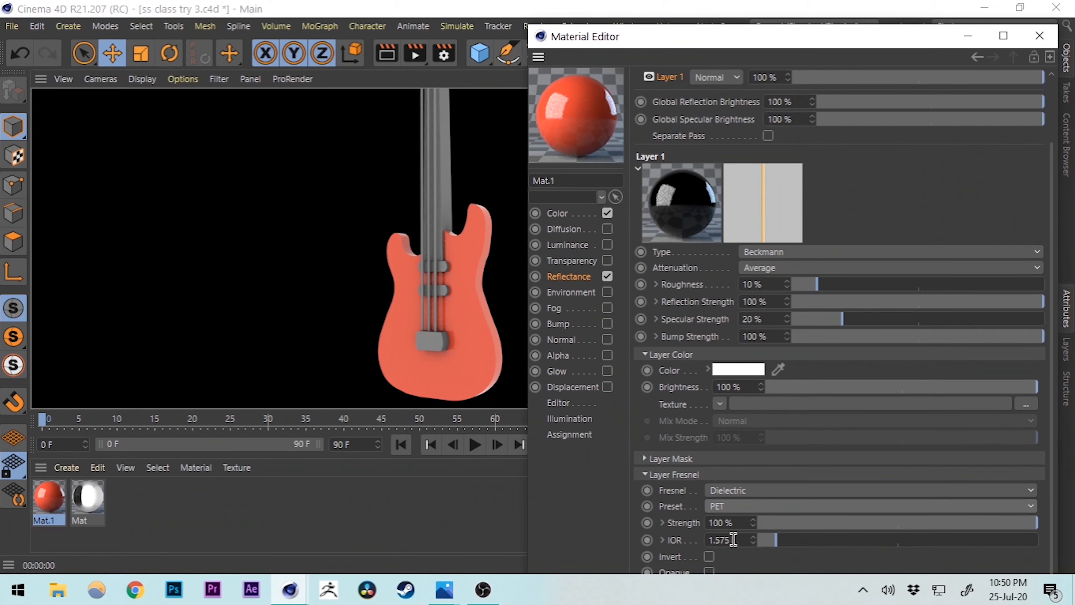
{"action": "left_click", "coordinate": [772, 542]}
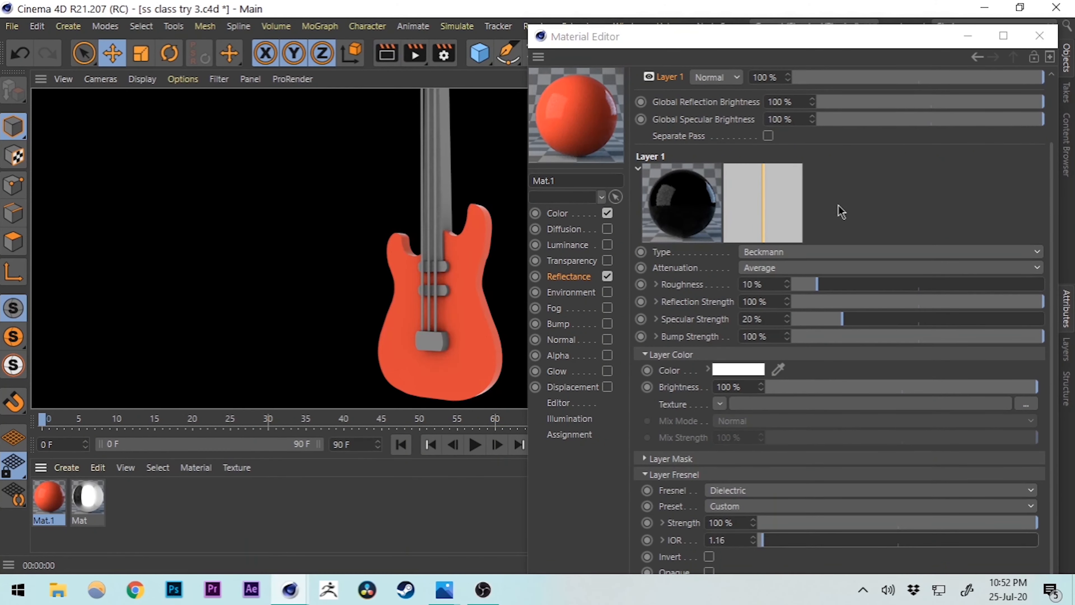
{"action": "left_click", "coordinate": [387, 54]}
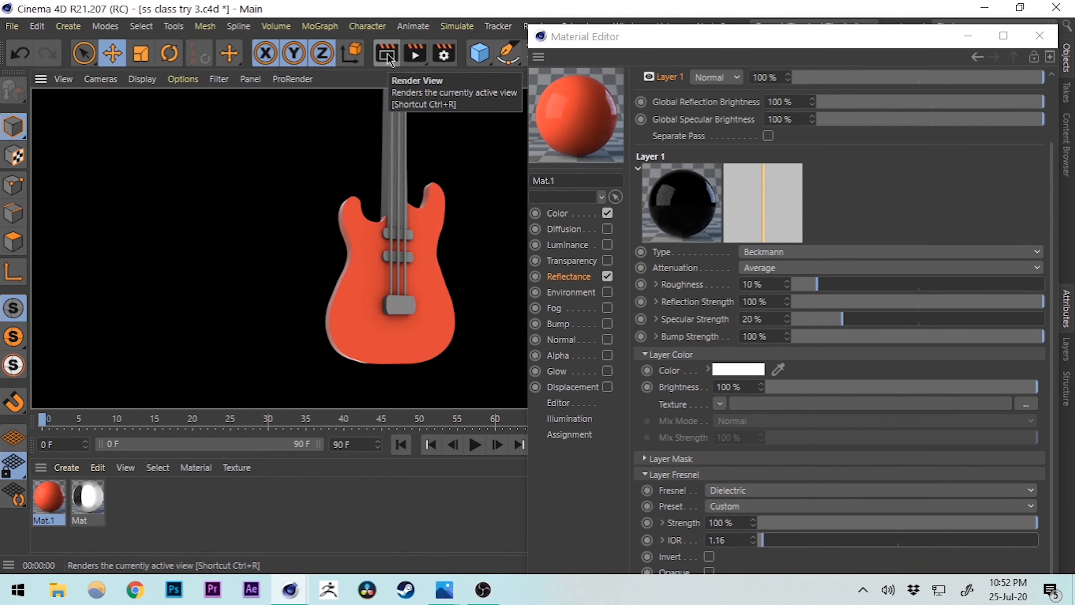
- Create a new material and set its color to a light gray with V at 88%
{"action": "left_click", "coordinate": [179, 504]}
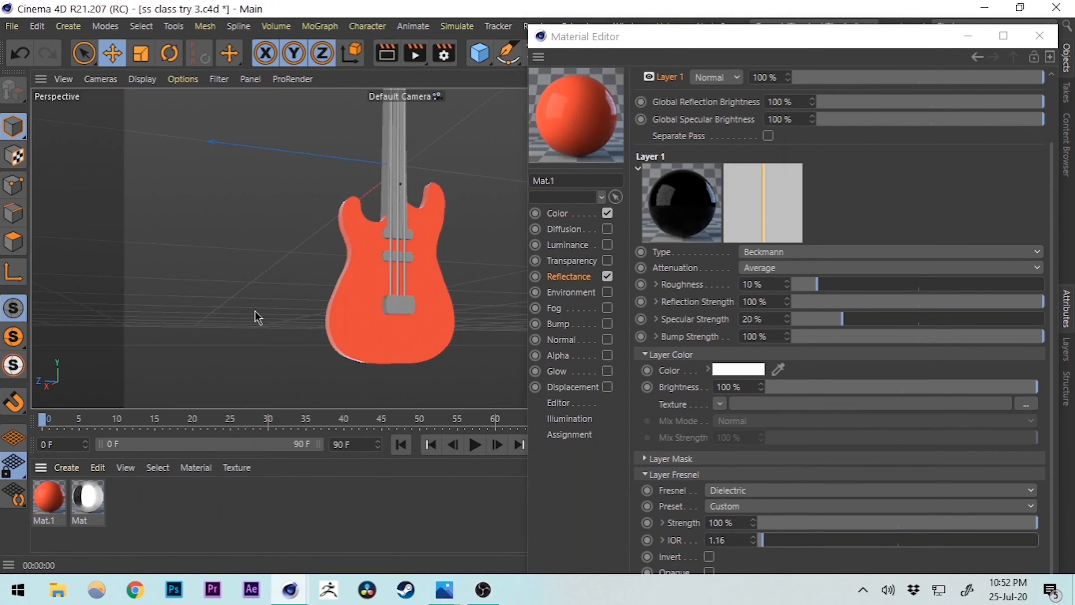
{"action": "left_click", "coordinate": [172, 508]}
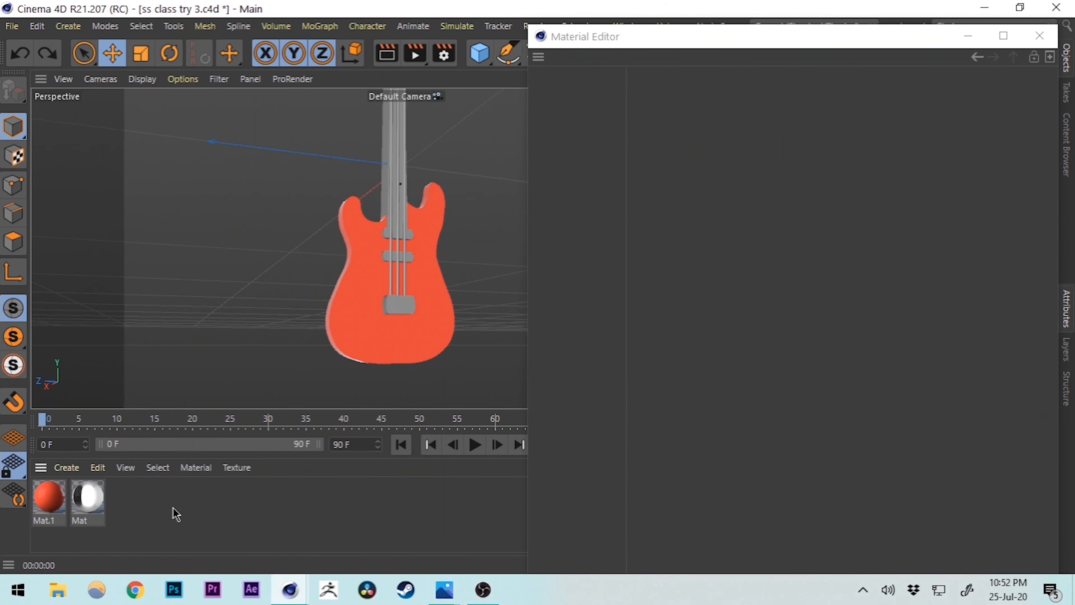
{"action": "double_click", "coordinate": [168, 512]}
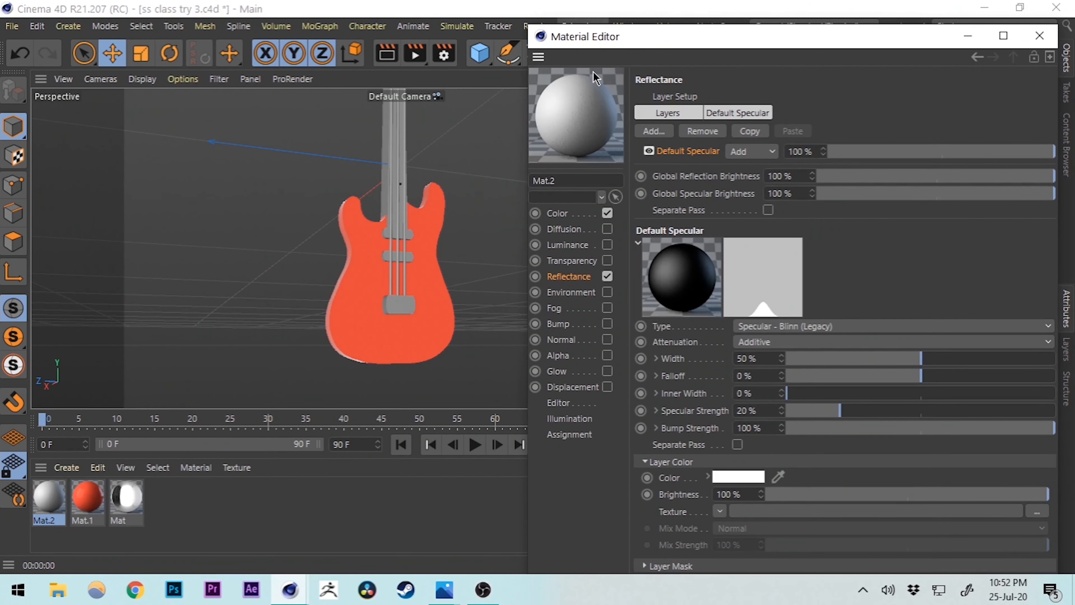
{"action": "left_click", "coordinate": [559, 214]}
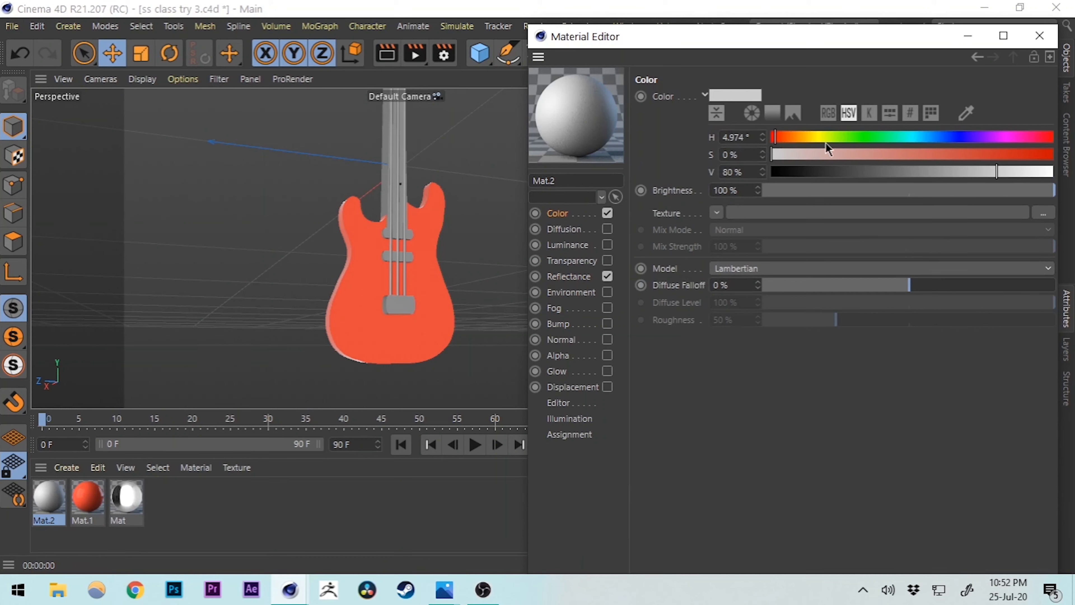
{"action": "left_click_drag", "start_coordinate": [870, 169], "coordinate": [1042, 171]}
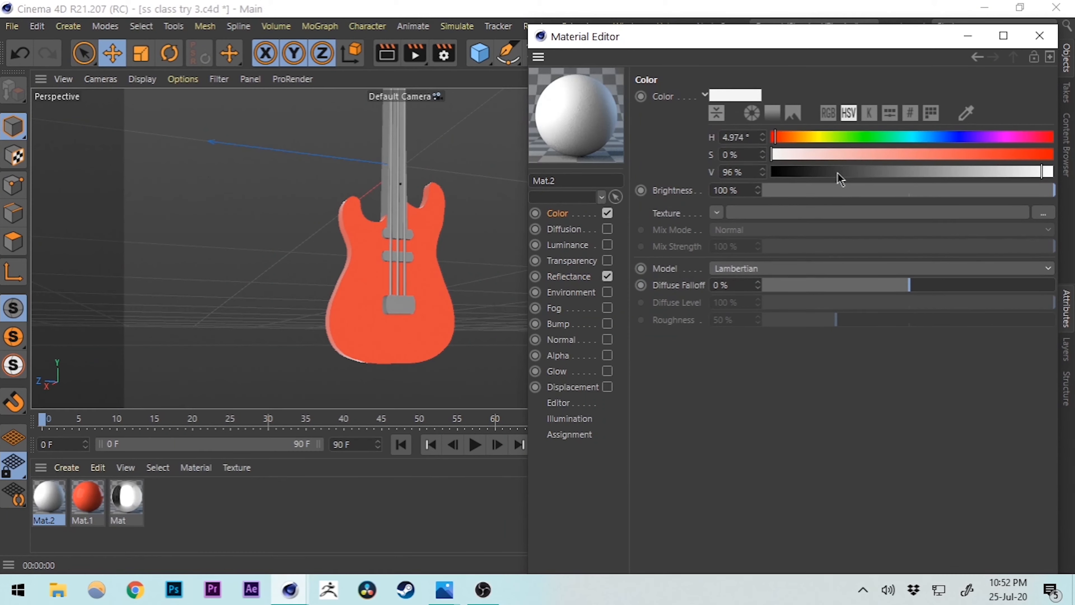
{"action": "left_click", "coordinate": [1018, 172]}
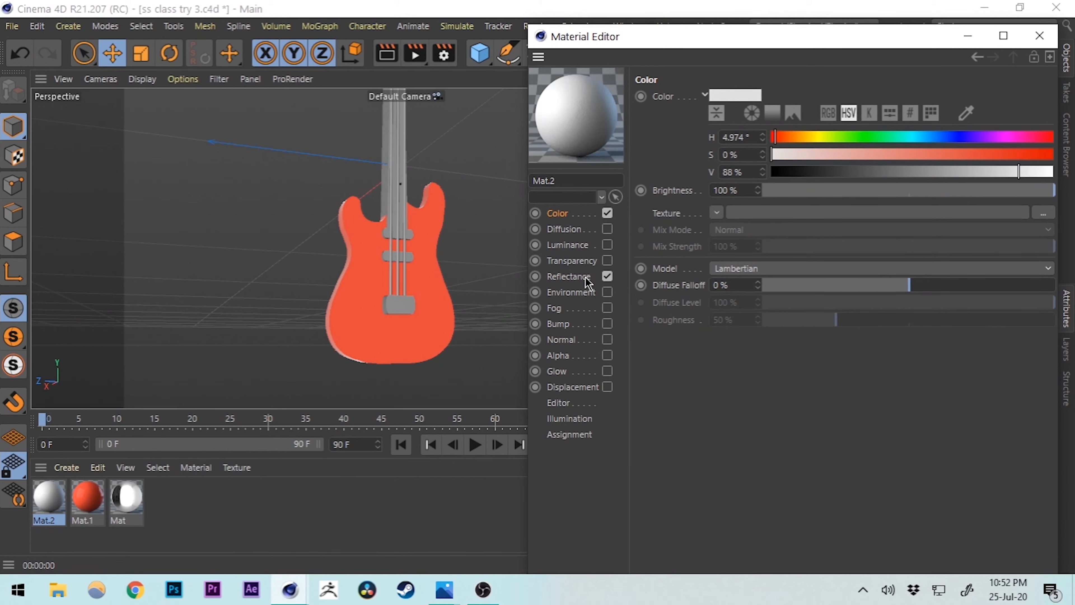
- Apply the light gray material to the guitar's pickups and strings, and review its Beckmann reflectance layer
{"action": "left_click", "coordinate": [560, 280]}
{"action": "scroll", "coordinate": [344, 259], "scroll_direction": "up", "scroll_amount": 3}
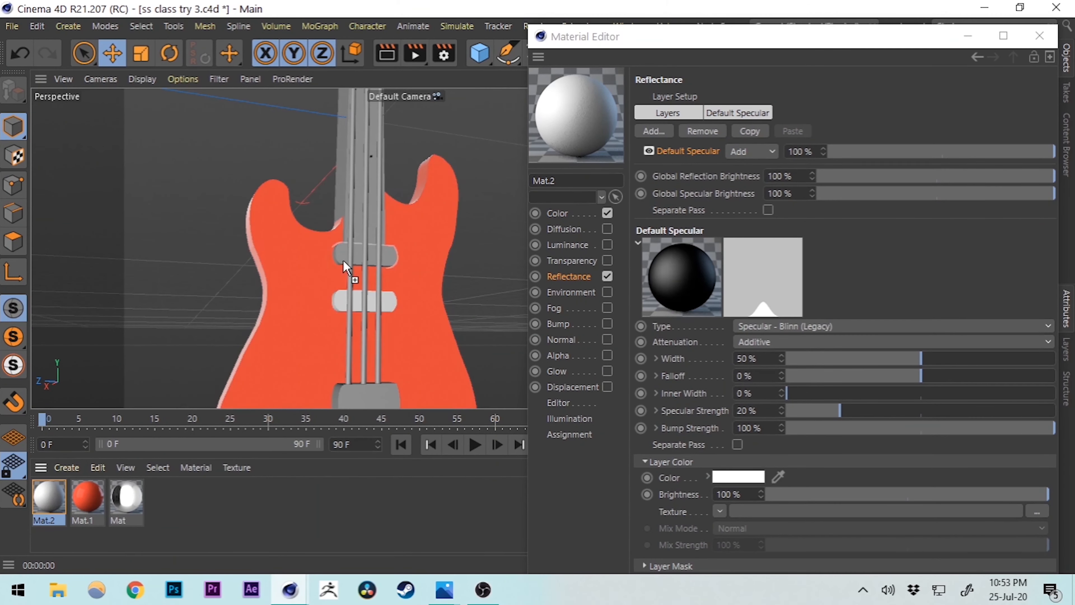
{"action": "left_click_drag", "start_coordinate": [49, 499], "coordinate": [377, 321]}
{"action": "scroll", "coordinate": [376, 321], "scroll_direction": "down", "scroll_amount": 5}
{"action": "scroll", "coordinate": [372, 257], "scroll_direction": "up", "scroll_amount": 4}
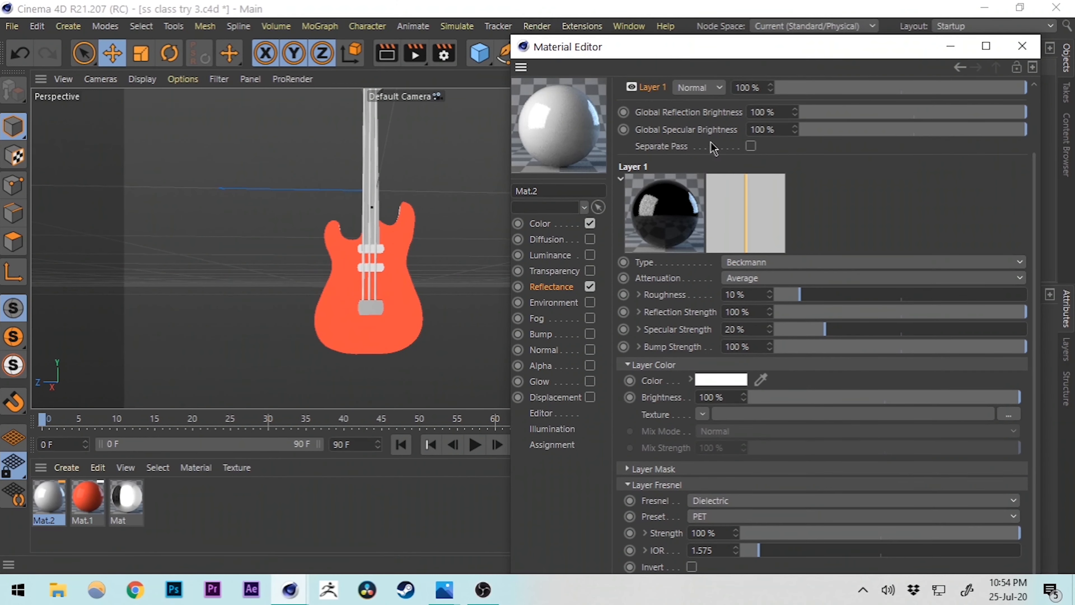
{"action": "scroll", "coordinate": [668, 194], "scroll_direction": "up", "scroll_amount": 3}
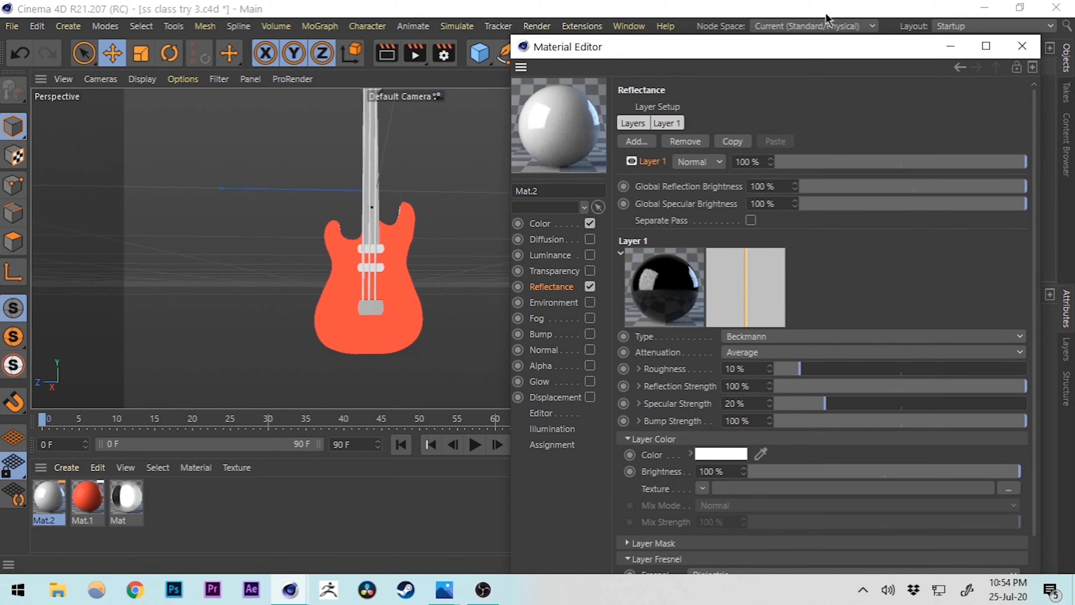
{"action": "left_click", "coordinate": [950, 46]}
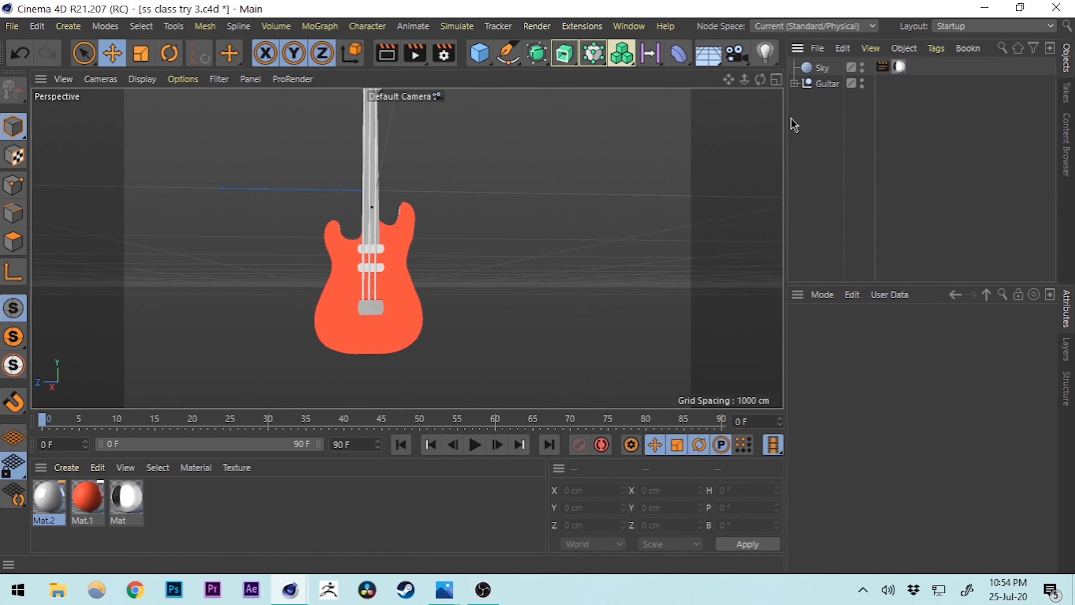
- Add a Background object with a new pure white material (V 100%) and test-render the view
{"action": "left_click", "coordinate": [706, 59]}
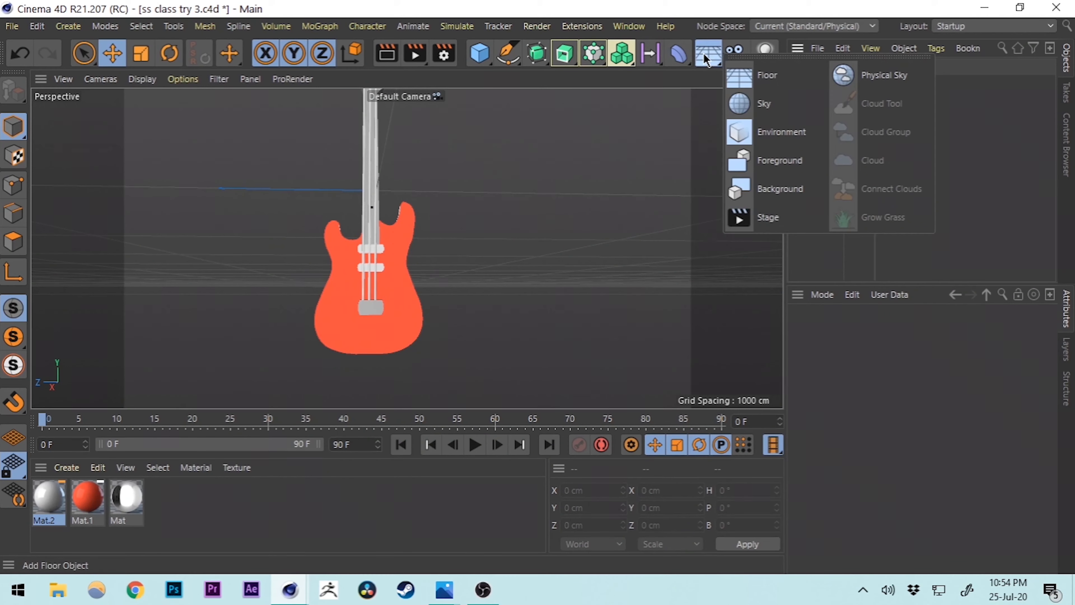
{"action": "left_click", "coordinate": [783, 191]}
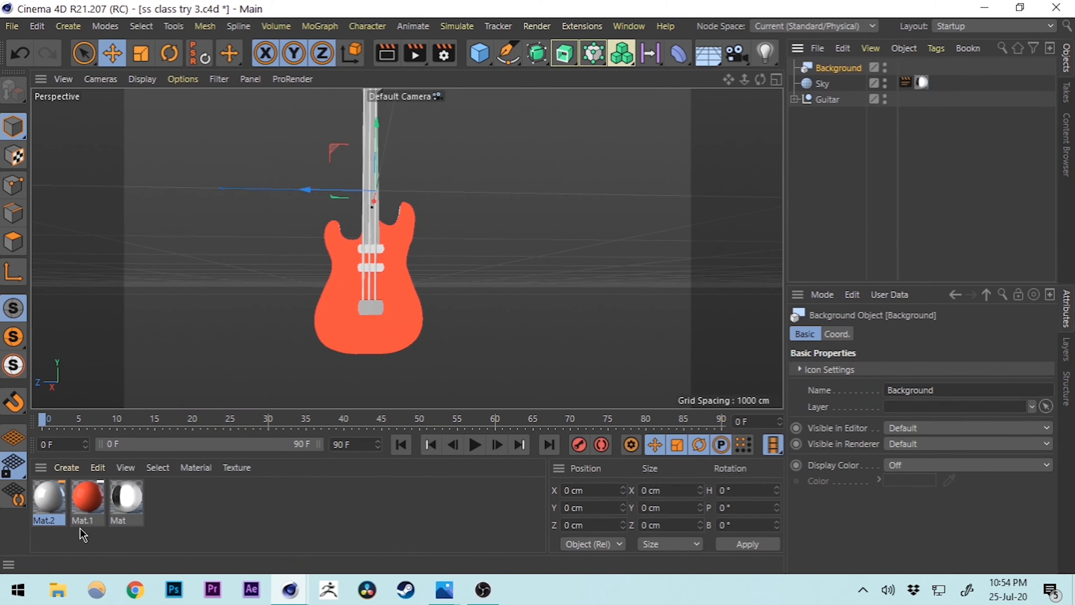
{"action": "double_click", "coordinate": [225, 521]}
{"action": "double_click", "coordinate": [40, 496]}
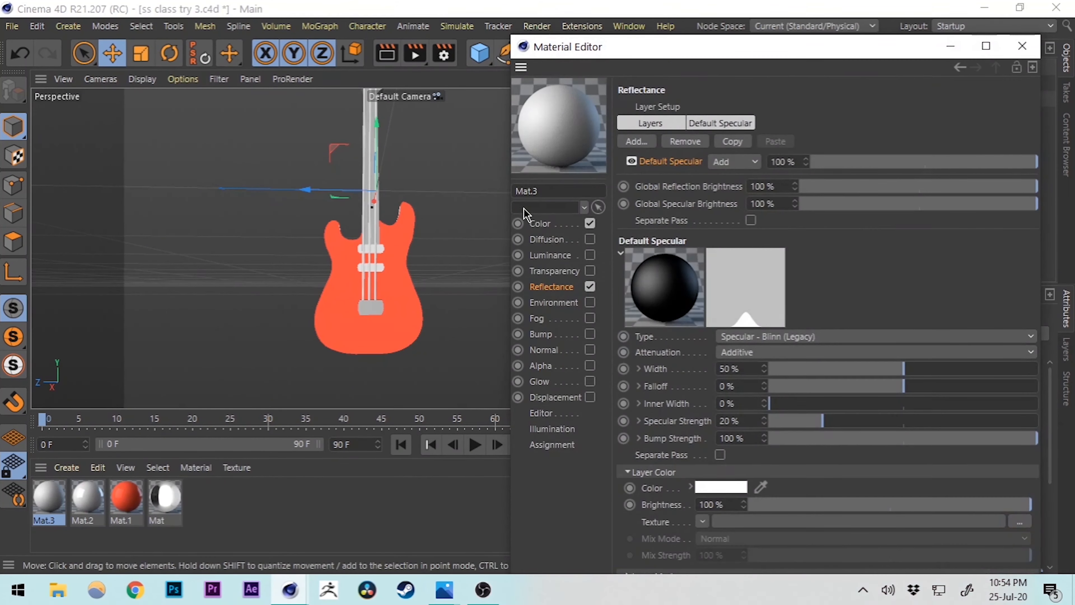
{"action": "left_click", "coordinate": [550, 227]}
{"action": "left_click_drag", "start_coordinate": [994, 182], "coordinate": [1041, 182]}
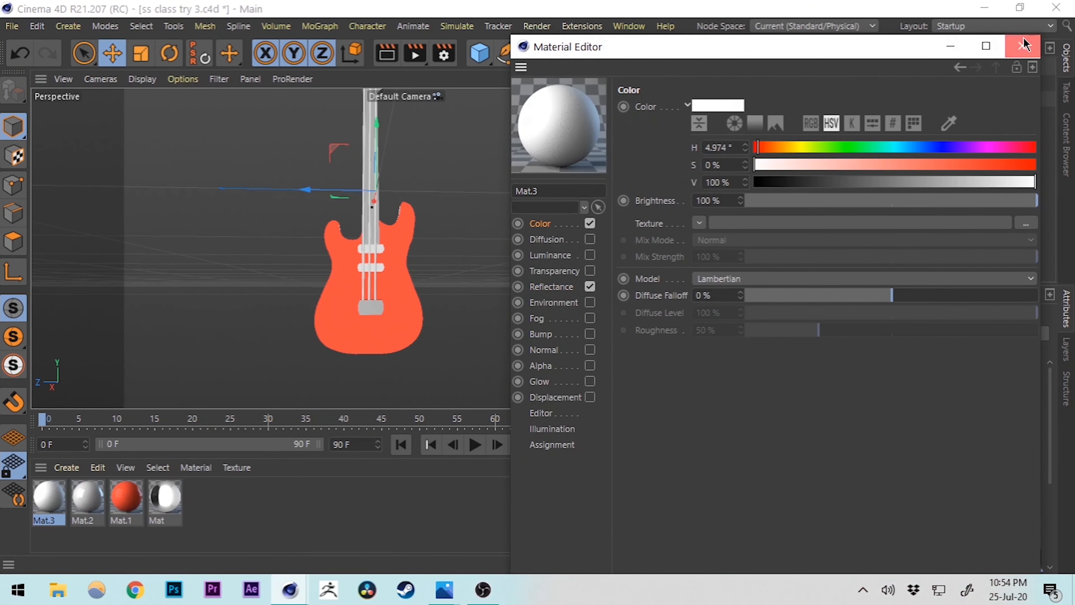
{"action": "left_click", "coordinate": [1023, 45]}
{"action": "left_click_drag", "start_coordinate": [51, 499], "coordinate": [847, 70]}
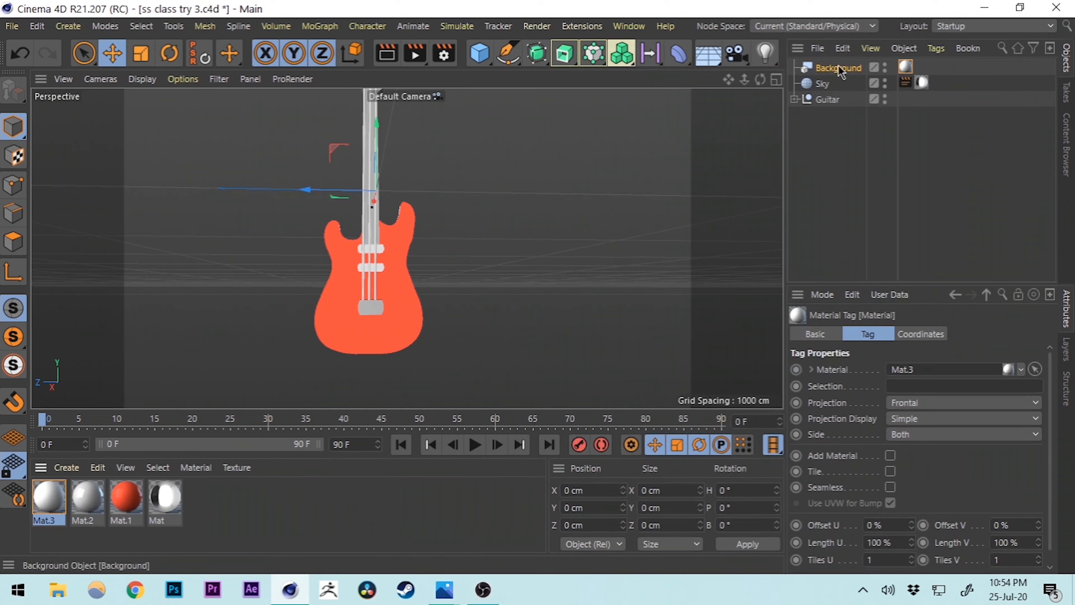
{"action": "left_click", "coordinate": [415, 53]}
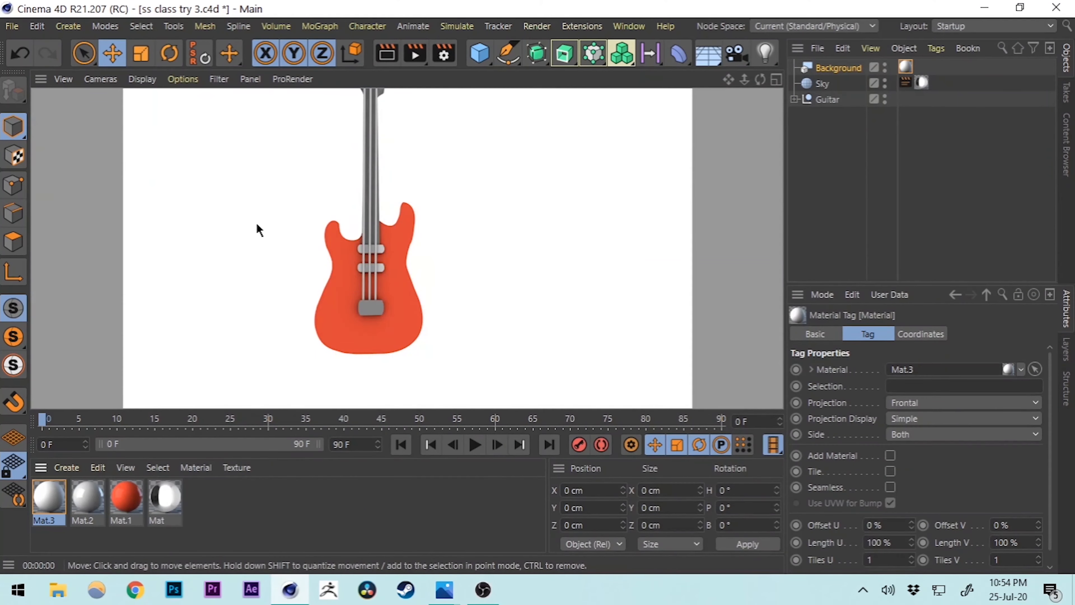
- Recolor the background material from white to a pale peach (H 33°, S 32%, V 100%) and test-render the view
{"action": "double_click", "coordinate": [49, 497]}
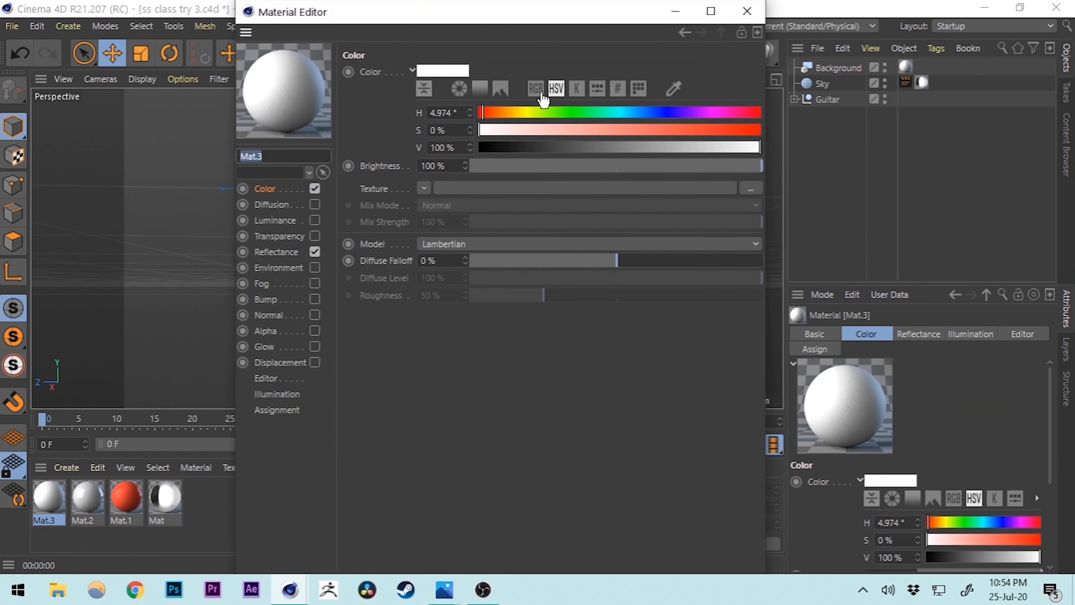
{"action": "left_click", "coordinate": [621, 113]}
{"action": "left_click_drag", "start_coordinate": [701, 130], "coordinate": [759, 131]}
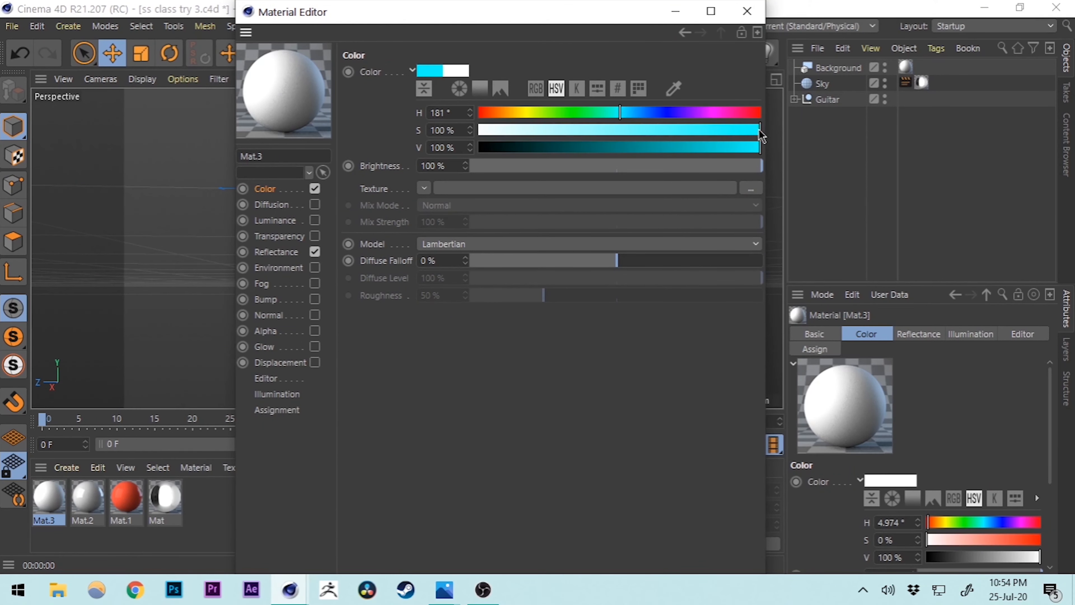
{"action": "mouse_move", "coordinate": [576, 131]}
{"action": "left_mouse_down"}
{"action": "mouse_move", "coordinate": [566, 129]}
{"action": "mouse_move", "coordinate": [594, 130]}
{"action": "left_mouse_up"}
{"action": "left_click_drag", "start_coordinate": [525, 32], "coordinate": [924, 53]}
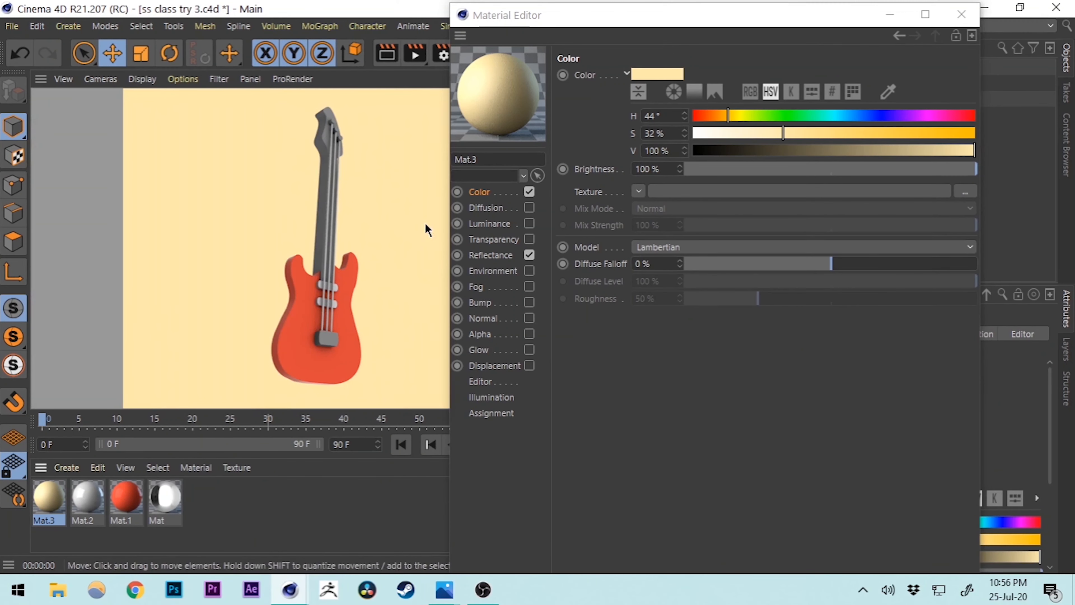
{"action": "left_click_drag", "start_coordinate": [727, 115], "coordinate": [718, 114]}
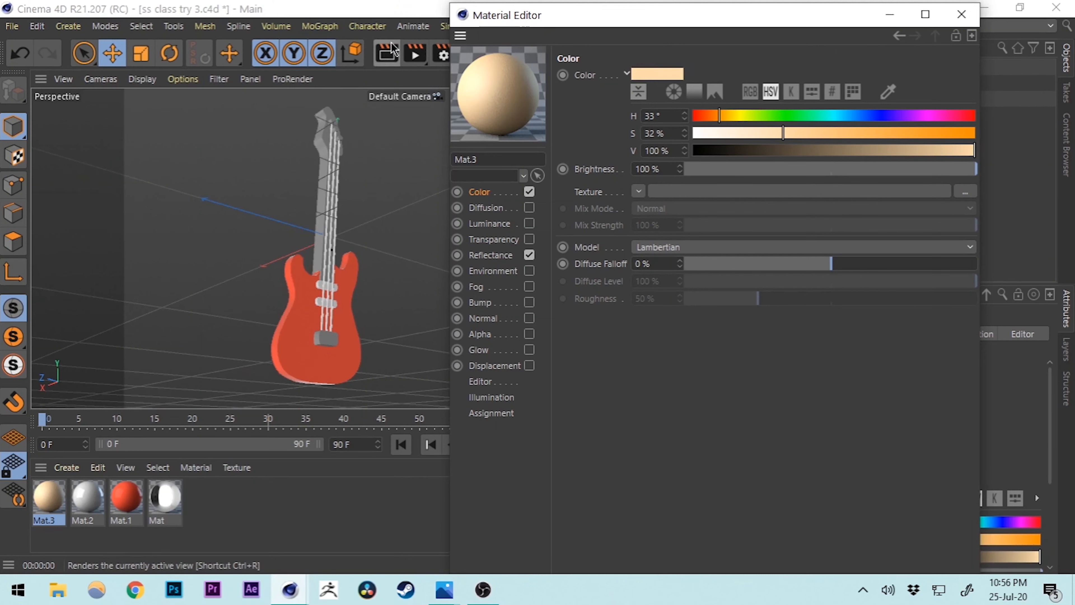
{"action": "left_click", "coordinate": [386, 53]}
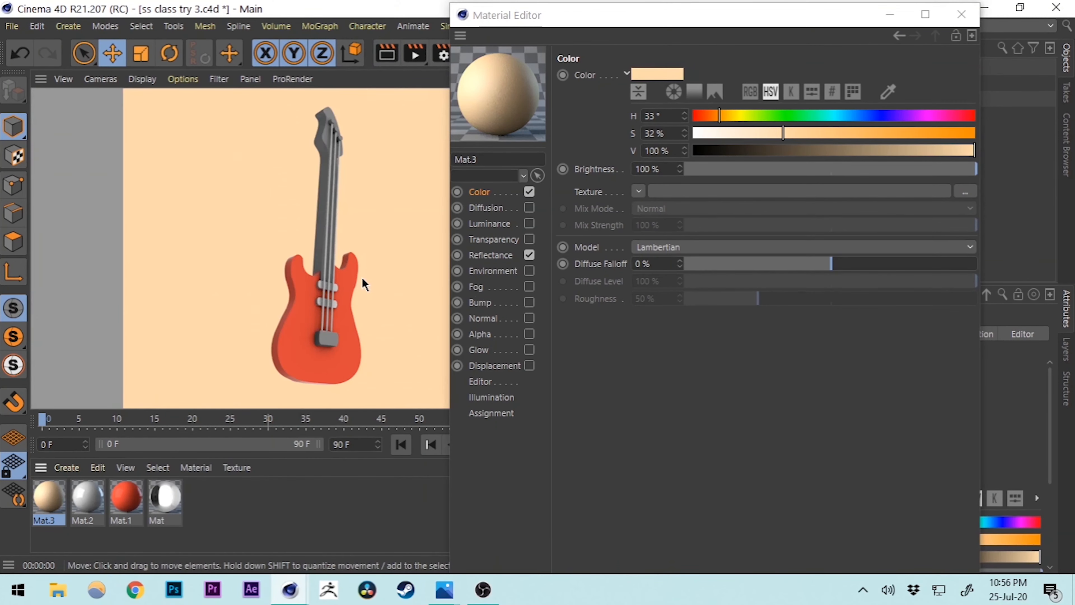
{"action": "left_click", "coordinate": [273, 383]}
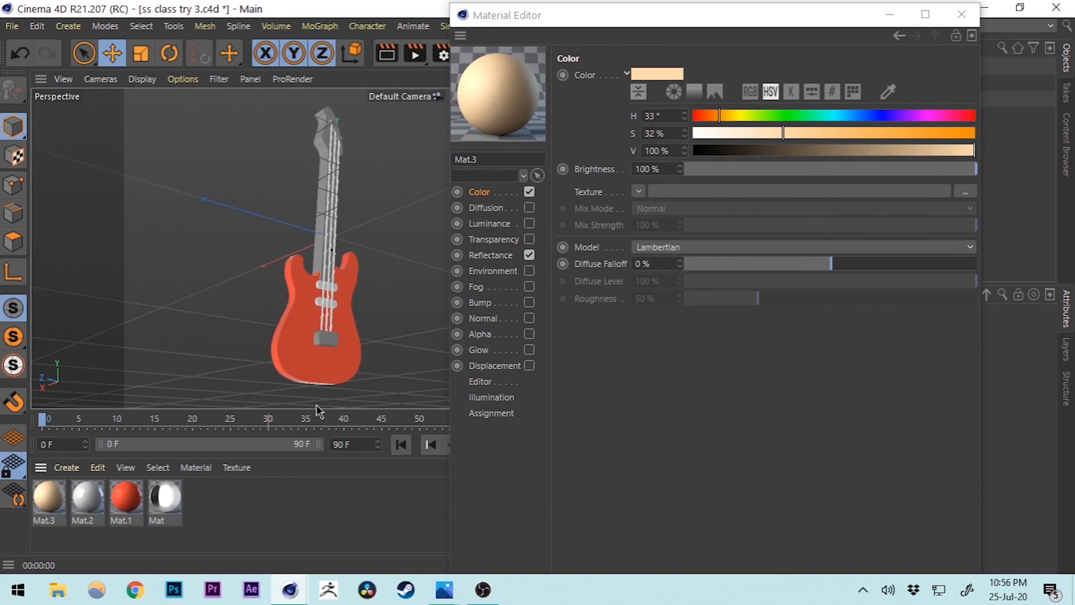
- Create another new material and set its color to a dark brown (H 33°, S 21%, V 26%)
{"action": "double_click", "coordinate": [253, 520]}
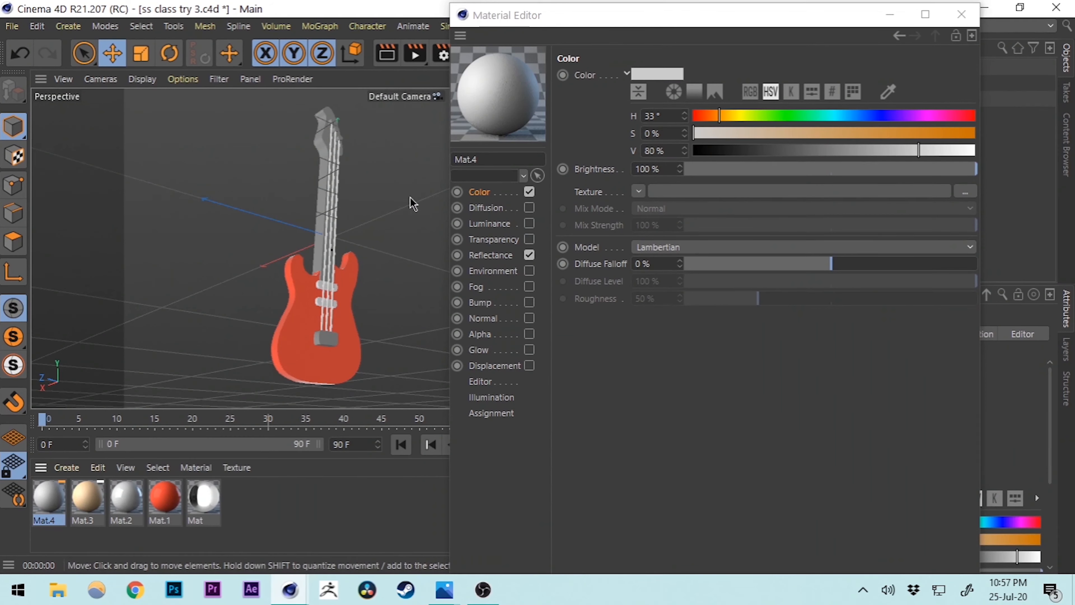
{"action": "left_click", "coordinate": [476, 194]}
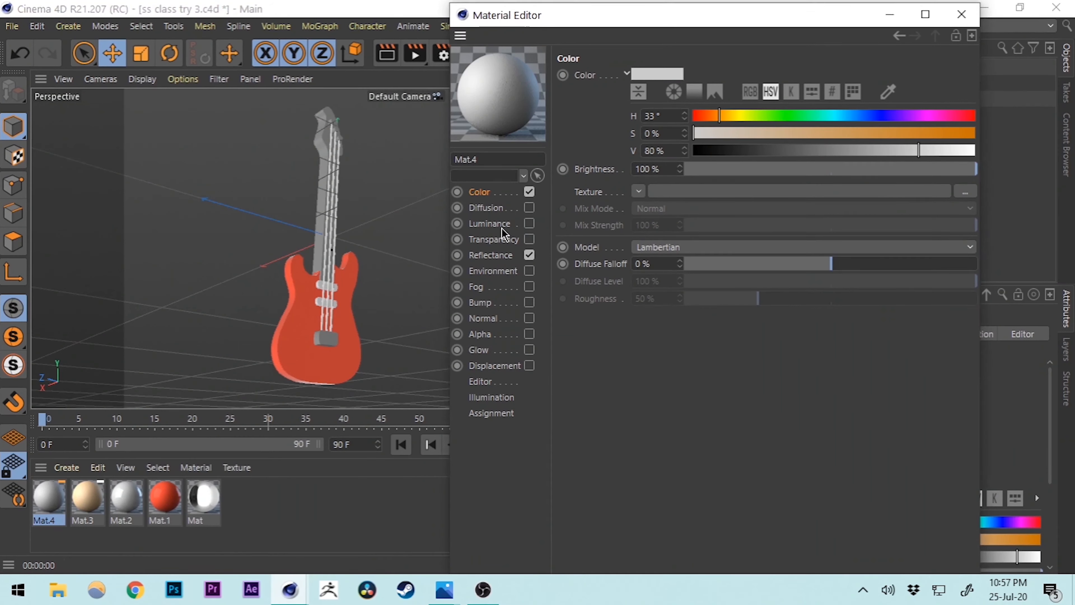
{"action": "mouse_move", "coordinate": [763, 151]}
{"action": "left_mouse_down"}
{"action": "mouse_move", "coordinate": [752, 150]}
{"action": "mouse_move", "coordinate": [786, 133]}
{"action": "mouse_move", "coordinate": [754, 134]}
{"action": "mouse_move", "coordinate": [766, 151]}
{"action": "left_mouse_up"}
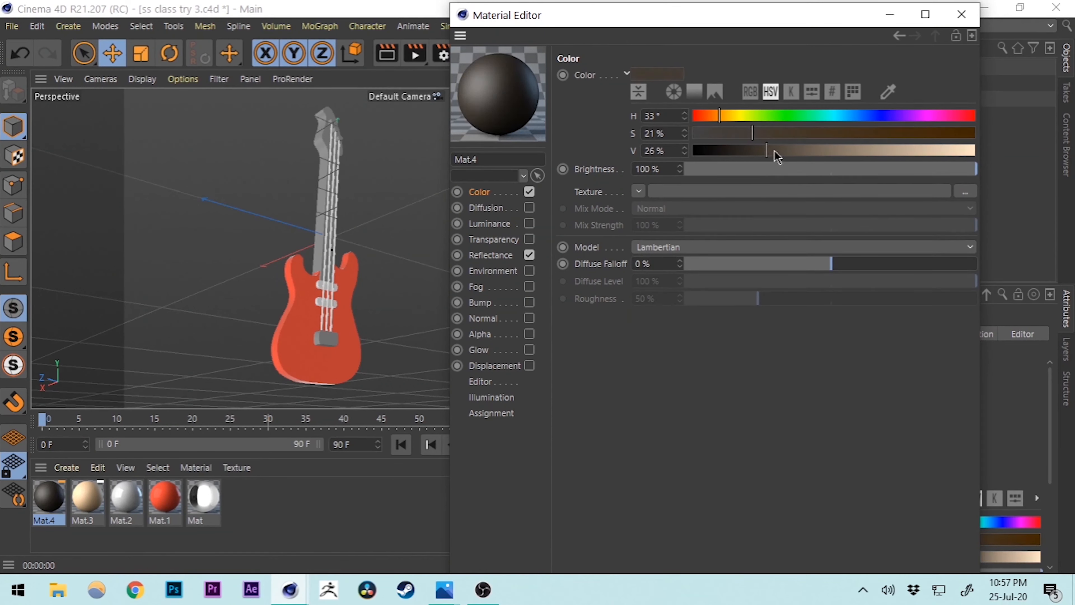